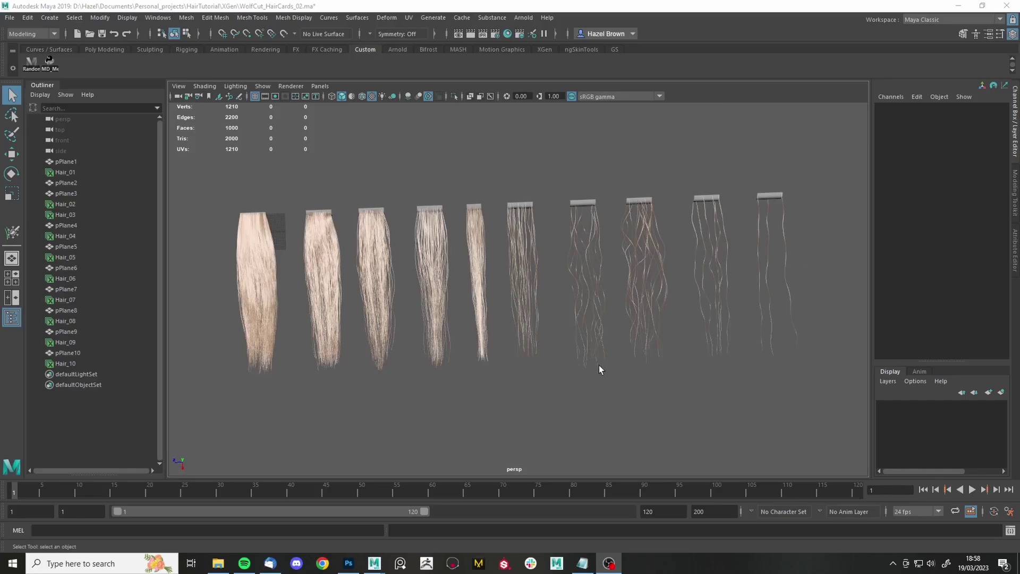
Switch to Photoshop and show the ROOT, NORMAL, AO and HEIGHT groups in turn to examine the example hair texture maps.
alt+middle_drag(599, 369, 566, 362)
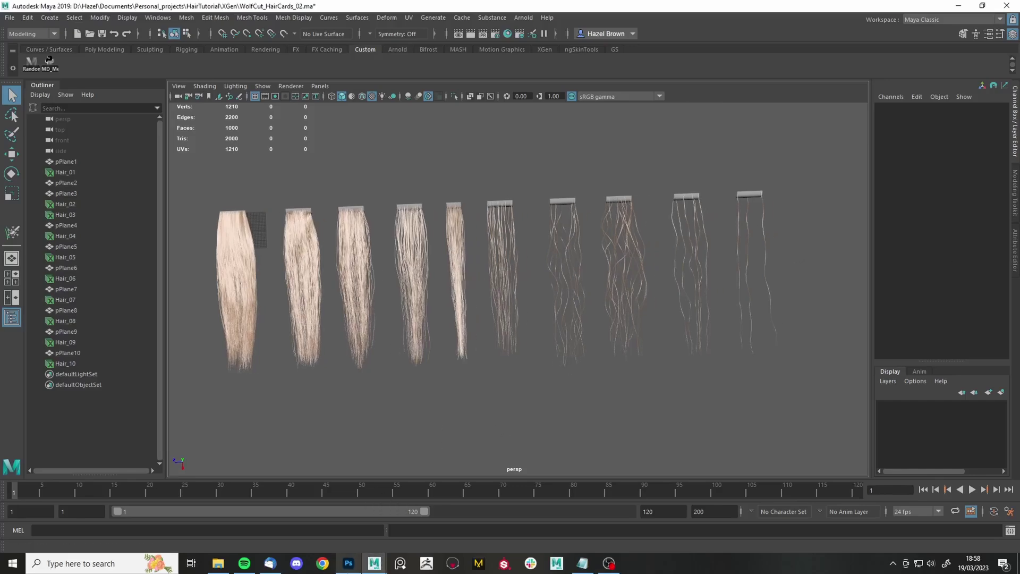
click(348, 563)
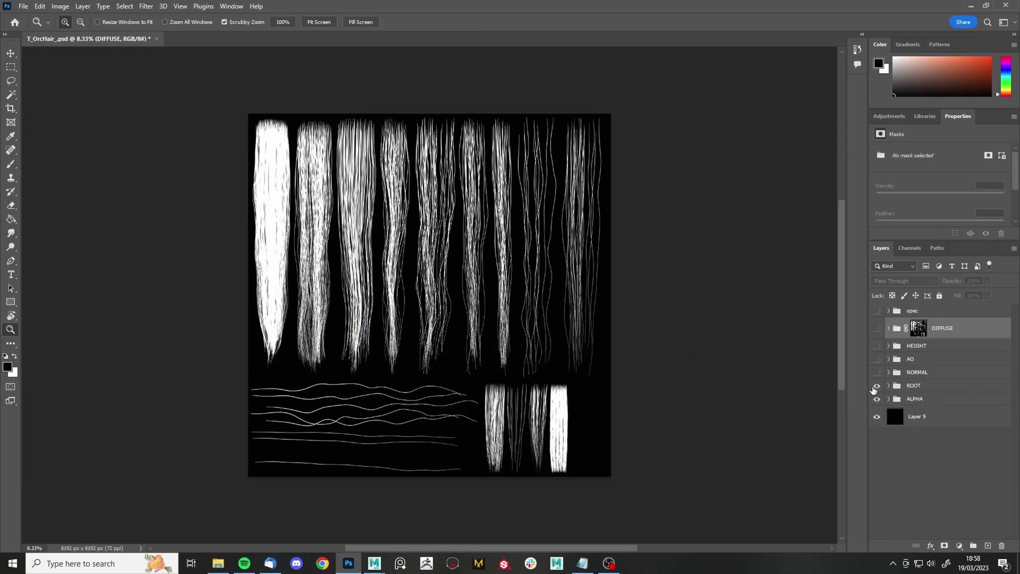
click(876, 386)
click(876, 373)
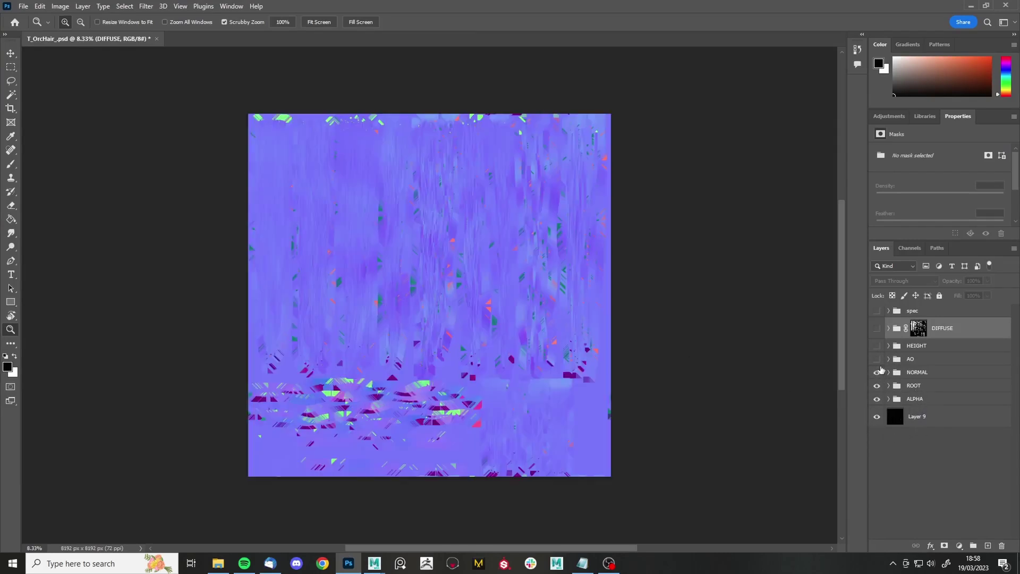
click(874, 359)
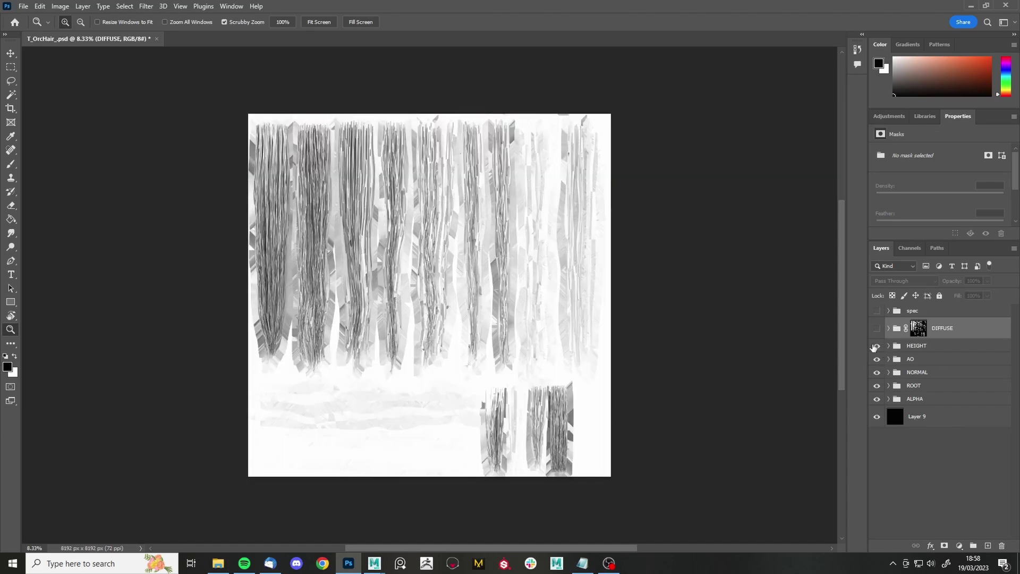
click(876, 346)
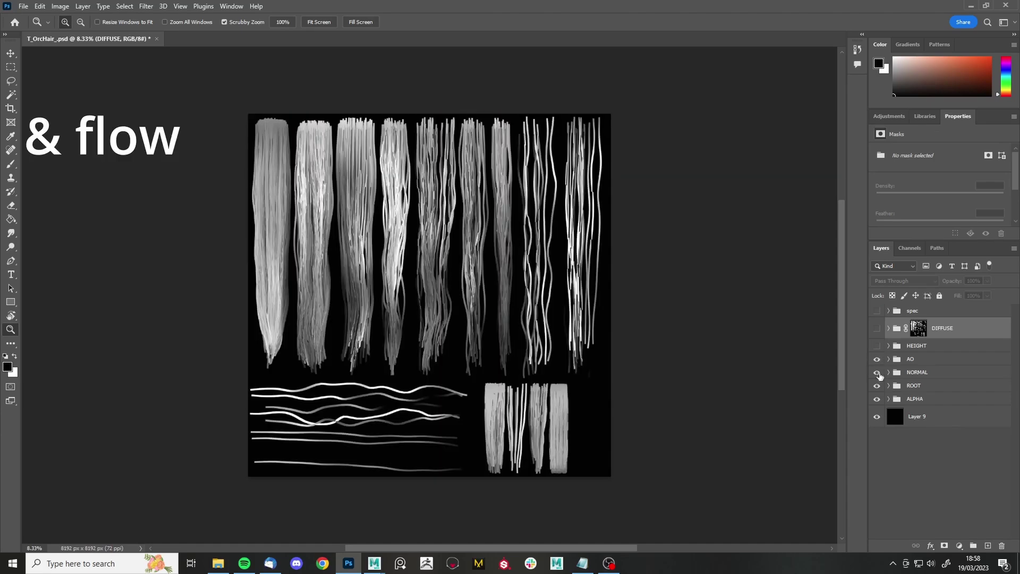
Hide the baked map groups, examine the spec and DIFFUSE groups one by one, and return to showing the ALPHA group.
click(876, 415)
click(876, 328)
click(876, 311)
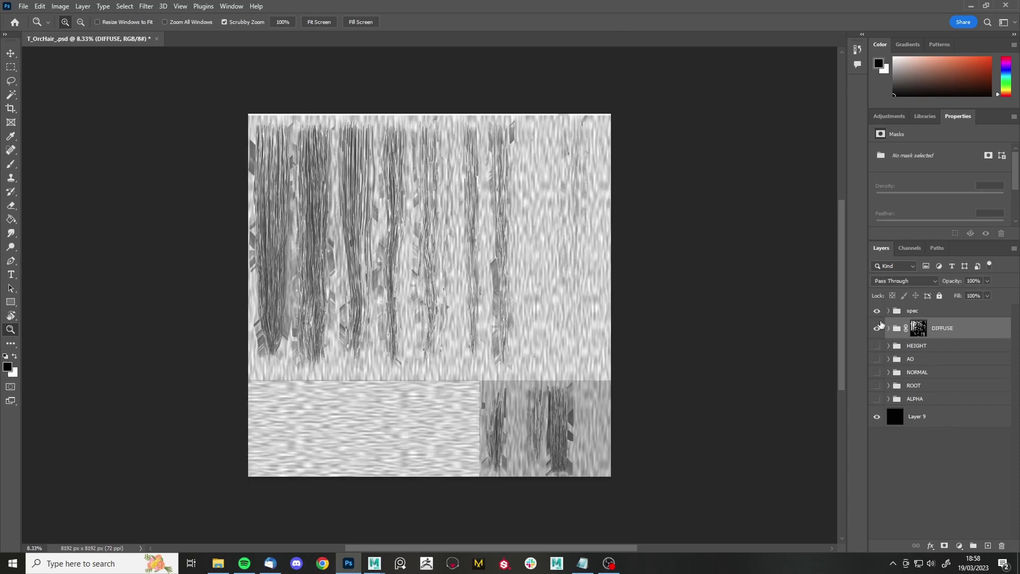
click(876, 311)
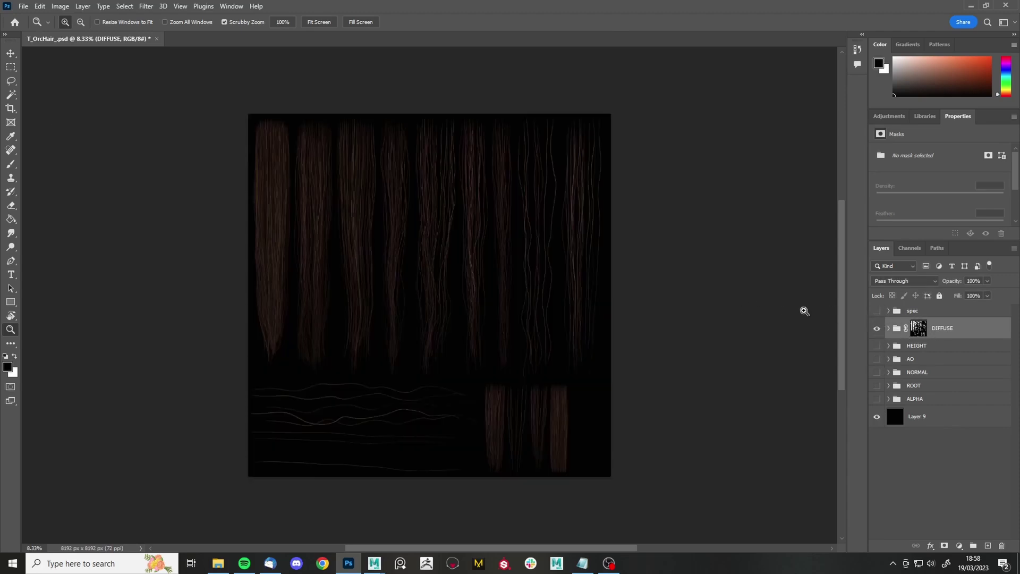
click(877, 329)
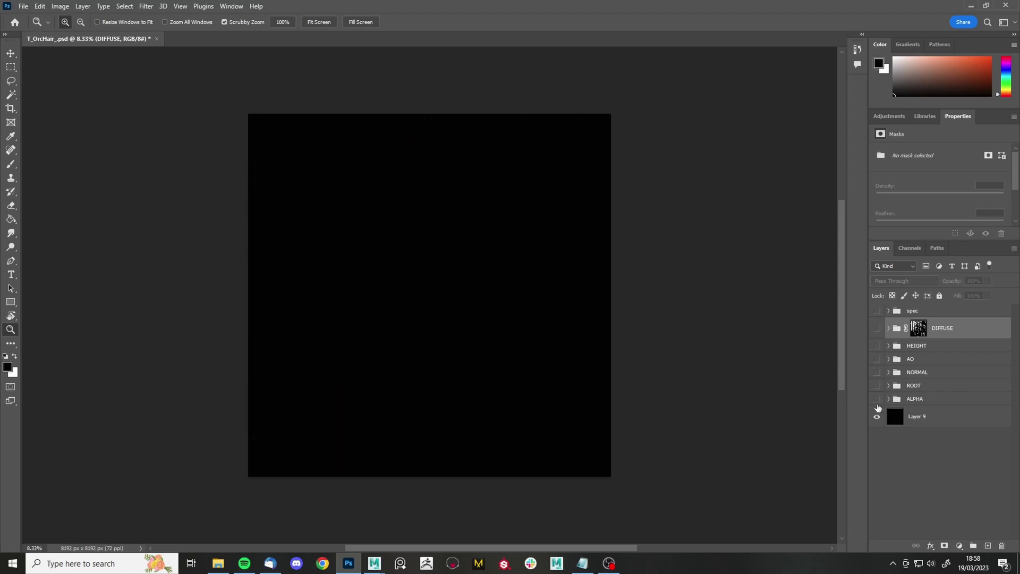
click(877, 399)
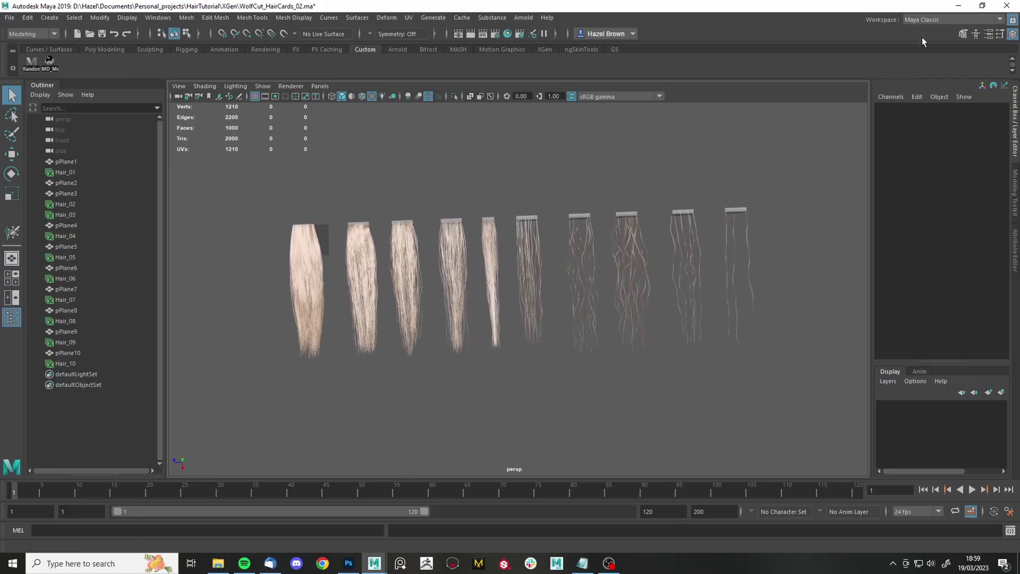
Change the Maya workspace to XGen - Interactive Groom.
click(917, 21)
click(919, 23)
key(space)
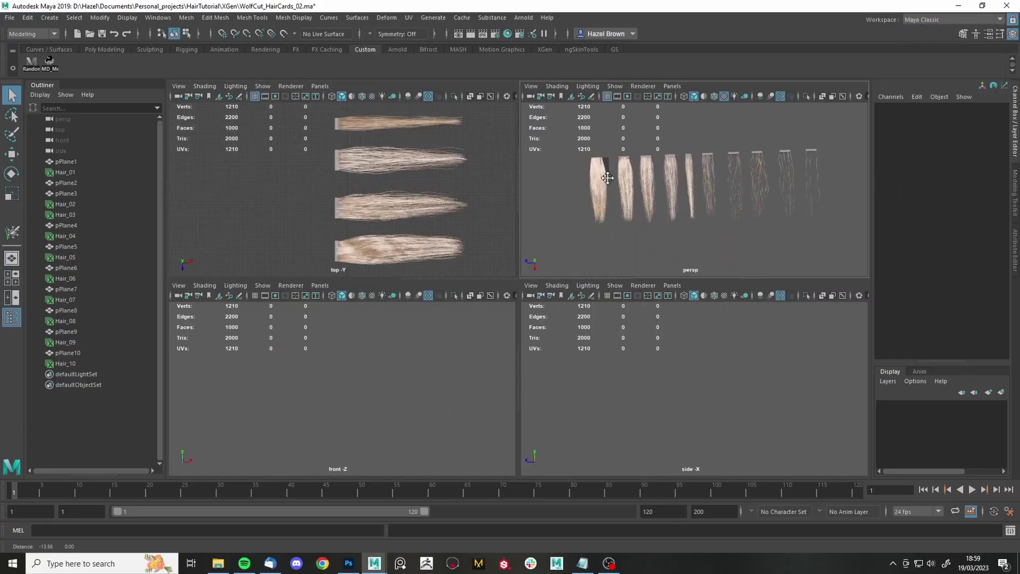
key(space)
scroll(372, 219, down, 6)
scroll(631, 276, up, 3)
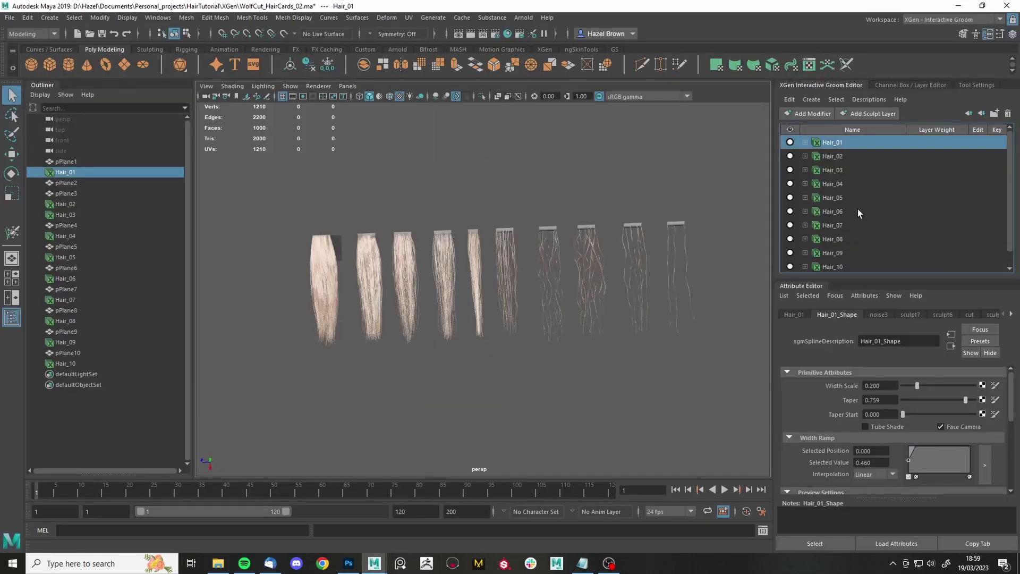
Select the descriptions Hair_01 through Hair_10 and convert the interactive groom to polygons with combined meshes and UVs placed in 2x2 tiles.
shift+click(833, 252)
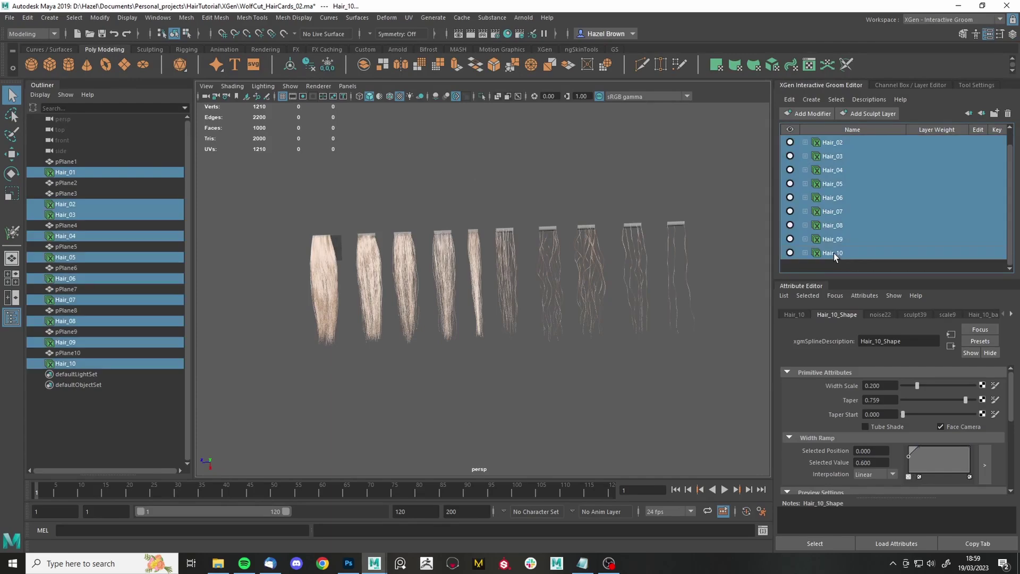
click(437, 20)
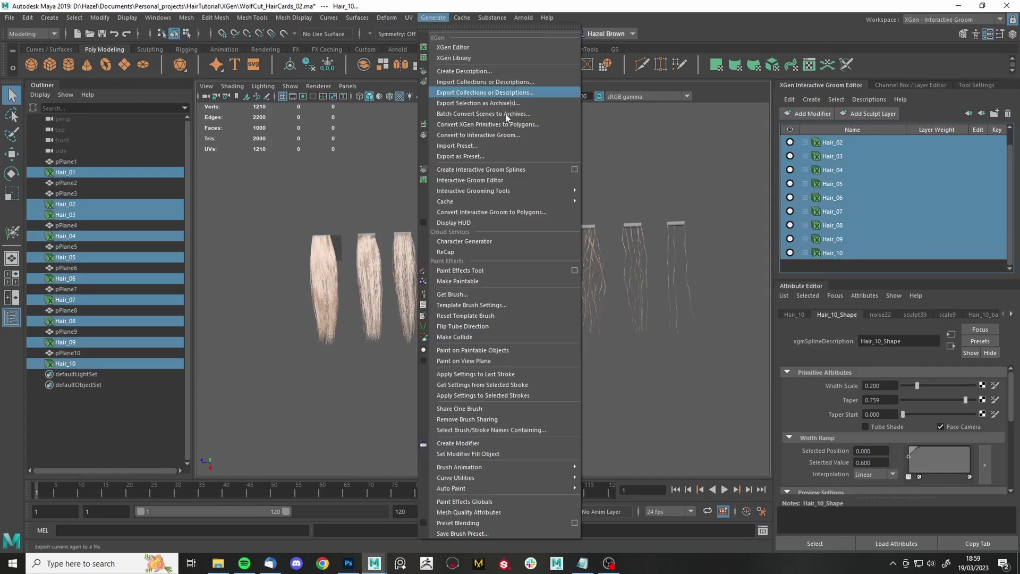
click(511, 213)
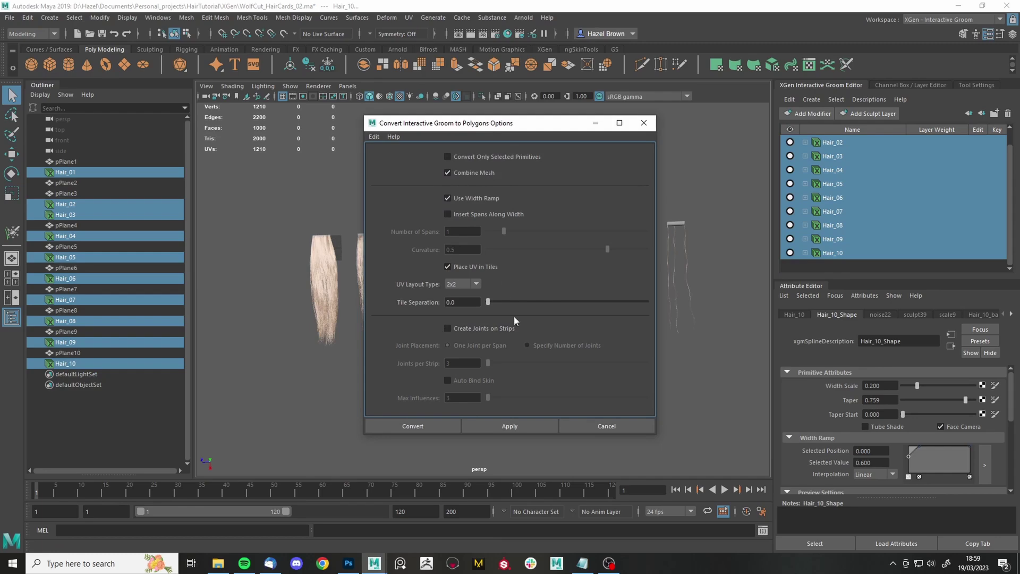
click(418, 428)
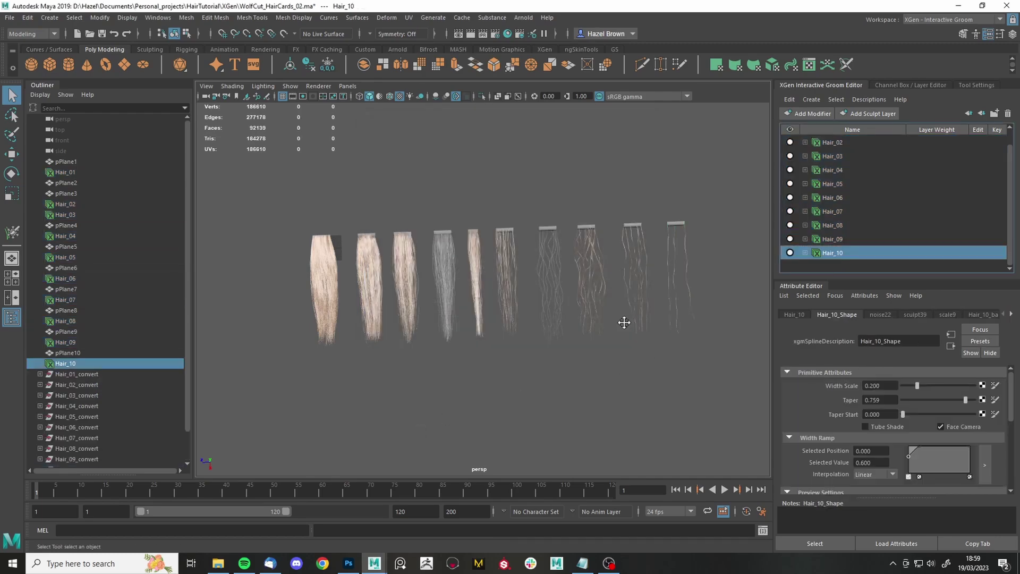
Isolate the converted Hair_04 mesh in the perspective view and examine its strands.
key(space)
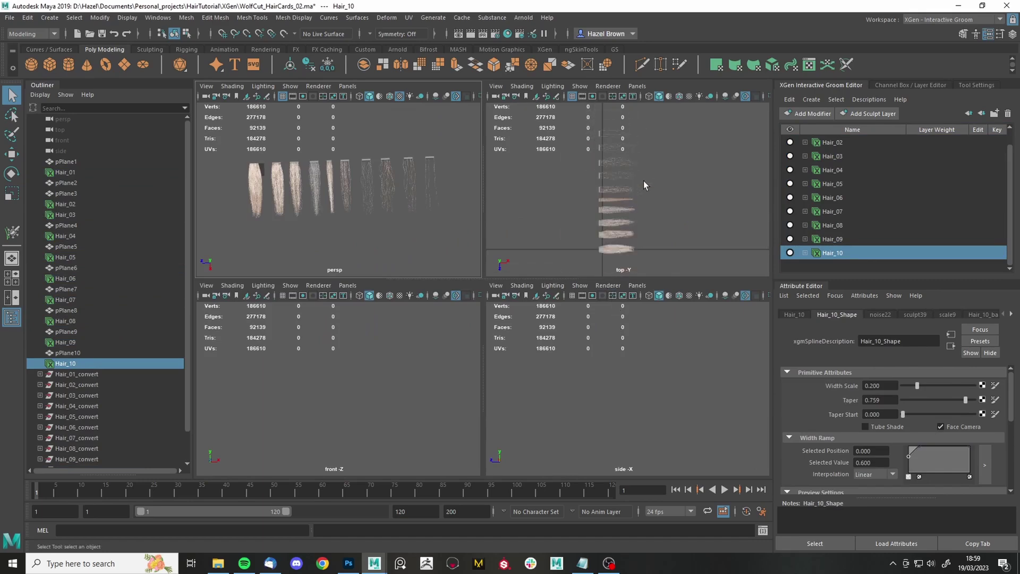
click(643, 180)
key(space)
scroll(438, 303, up, 8)
click(353, 311)
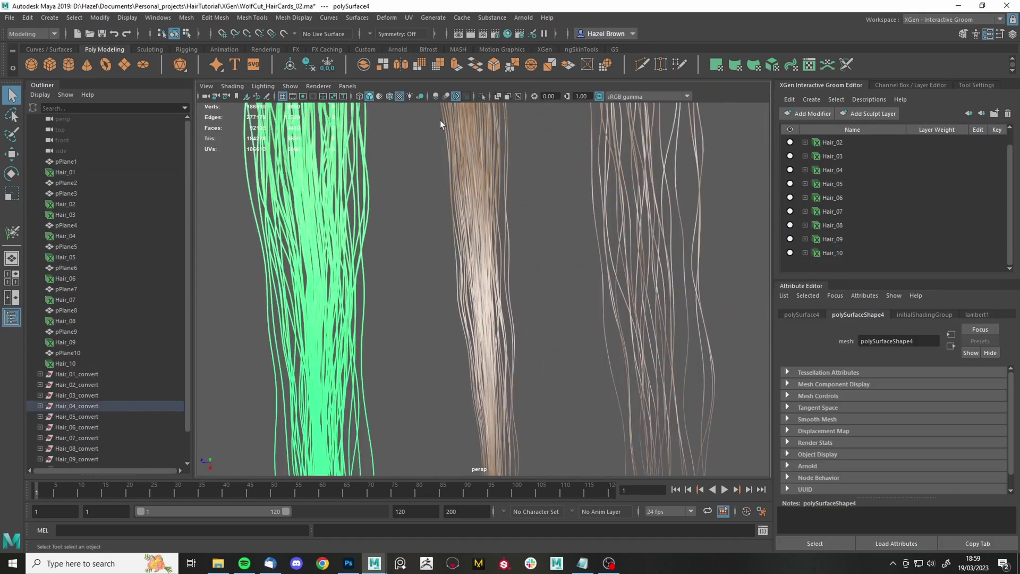
click(481, 98)
click(504, 246)
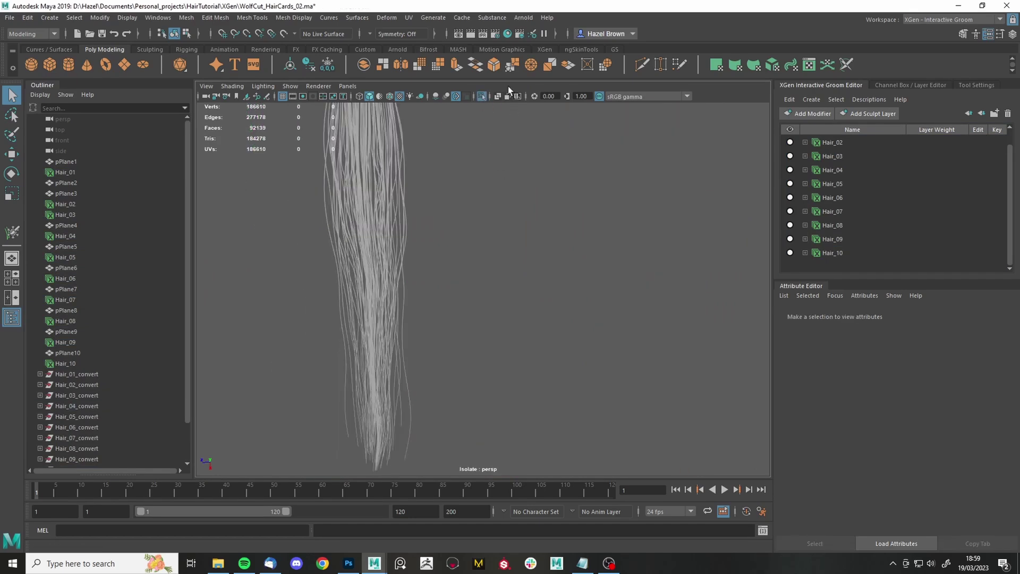
Isolate all the converted hair meshes together in the perspective view and examine them from several angles.
click(481, 97)
drag(280, 317, 799, 306)
click(481, 96)
click(519, 221)
alt+drag(519, 221, 514, 316)
drag(256, 291, 656, 354)
alt+drag(563, 348, 425, 343)
click(374, 362)
alt+drag(375, 362, 392, 379)
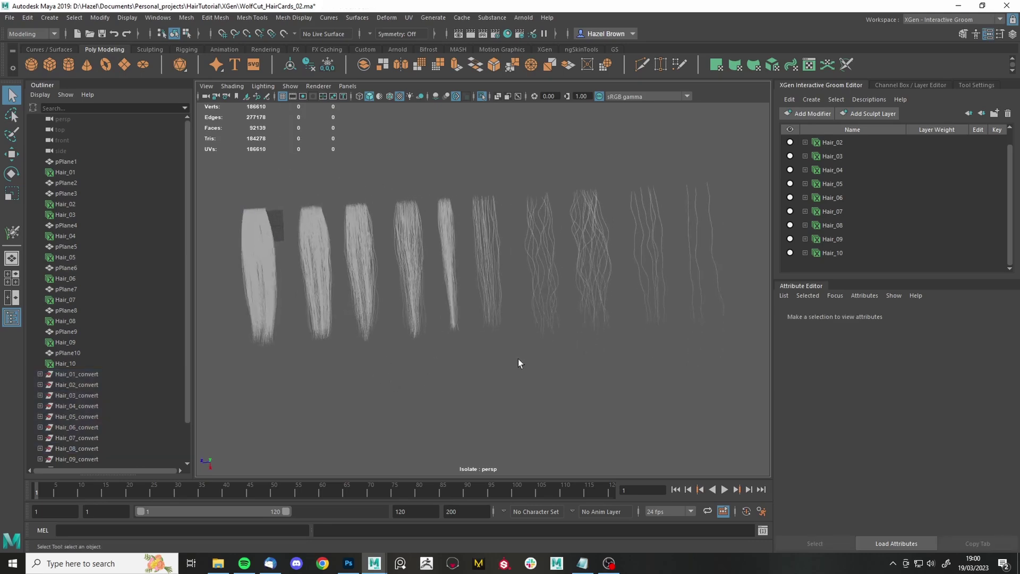
Return to the Maya Classic workspace and turn off isolation in the perspective view.
click(913, 20)
click(951, 32)
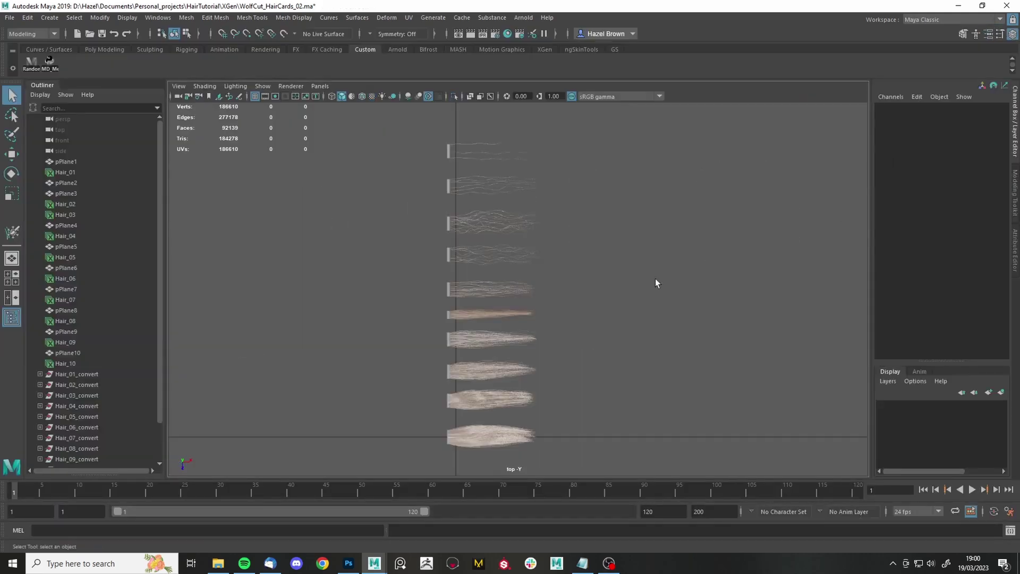
key(space)
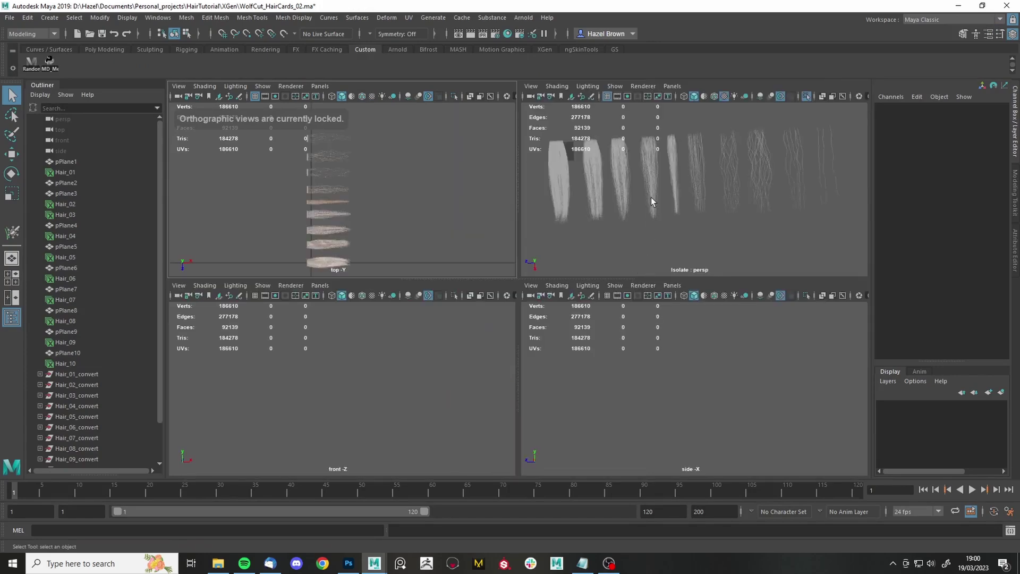
key(space)
drag(757, 307, 183, 268)
click(457, 96)
Hide all the original emitter planes and hair descriptions, from pPlane1 through Hair_10.
click(85, 363)
shift+click(93, 165)
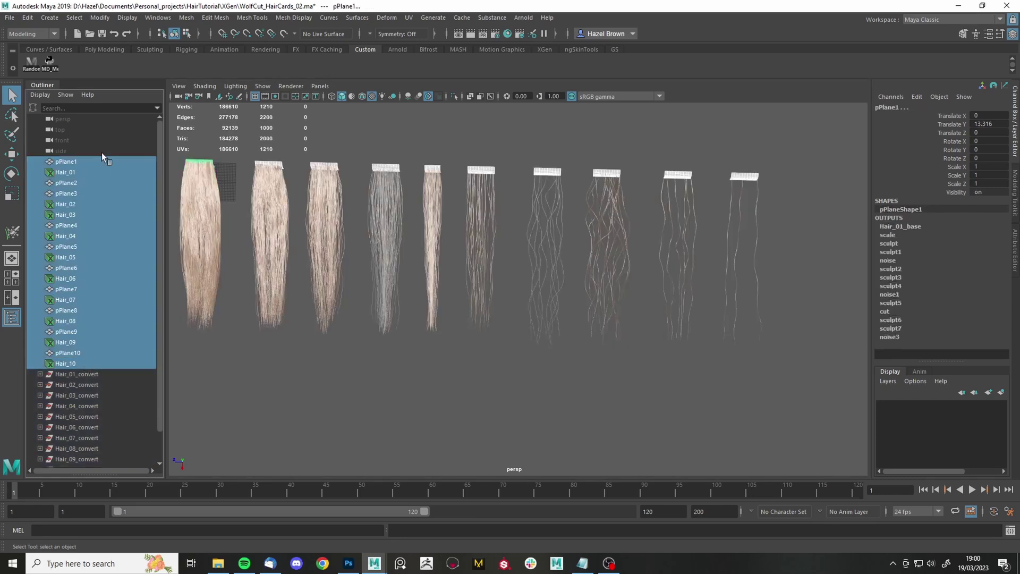
key(ctrl+h)
alt+middle_drag(543, 293, 431, 303)
alt+middle_drag(431, 343, 538, 447)
Examine the strip geometry of the converted Hair_03 mesh up close.
scroll(425, 247, up, 10)
click(419, 288)
scroll(415, 262, up, 8)
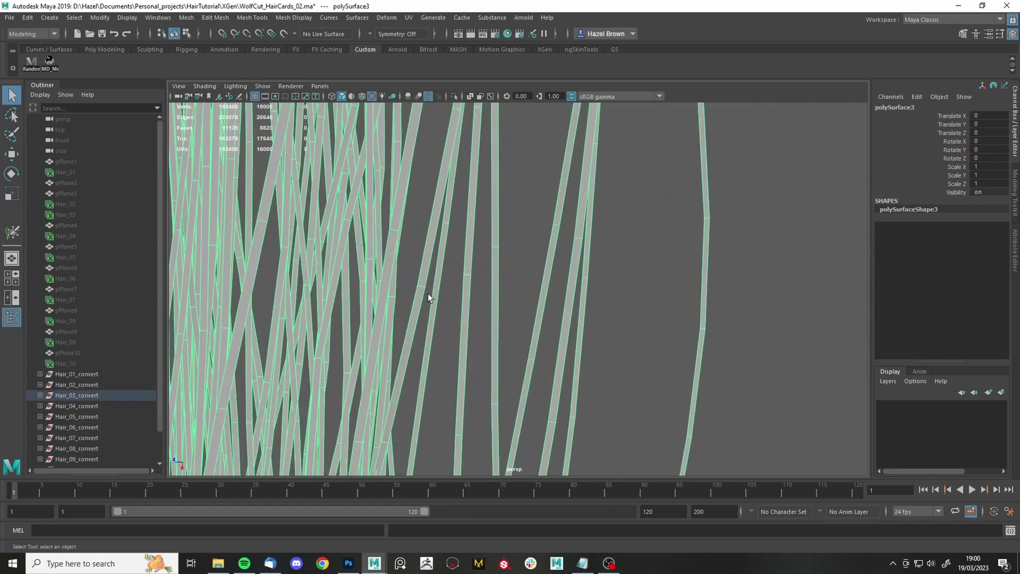
scroll(428, 292, down, 9)
scroll(428, 292, down, 6)
click(448, 353)
alt+drag(448, 353, 600, 317)
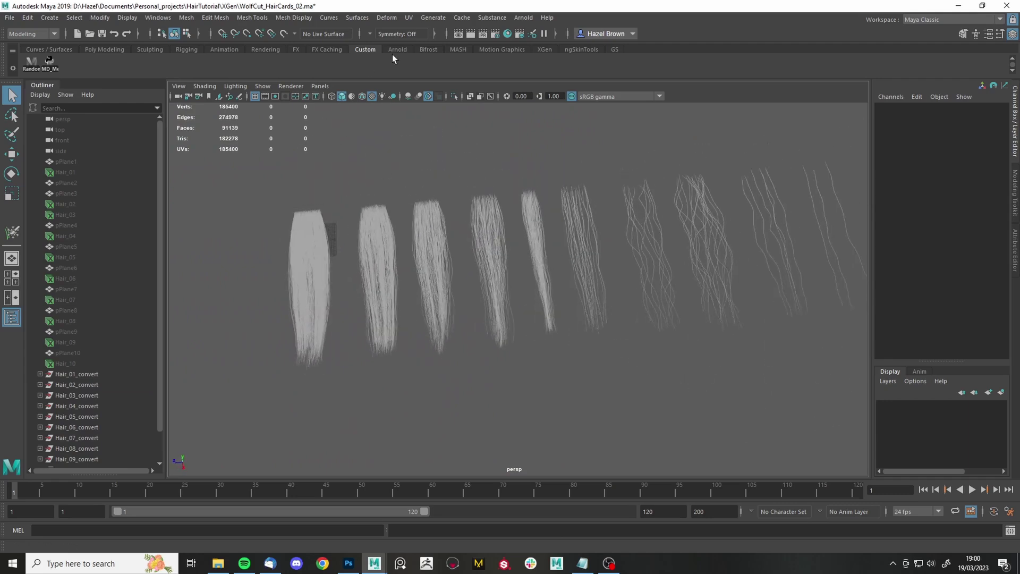
Create a polygon plane and scale it uniformly to about 35.8 over the root of the first hair clump.
click(108, 53)
click(125, 65)
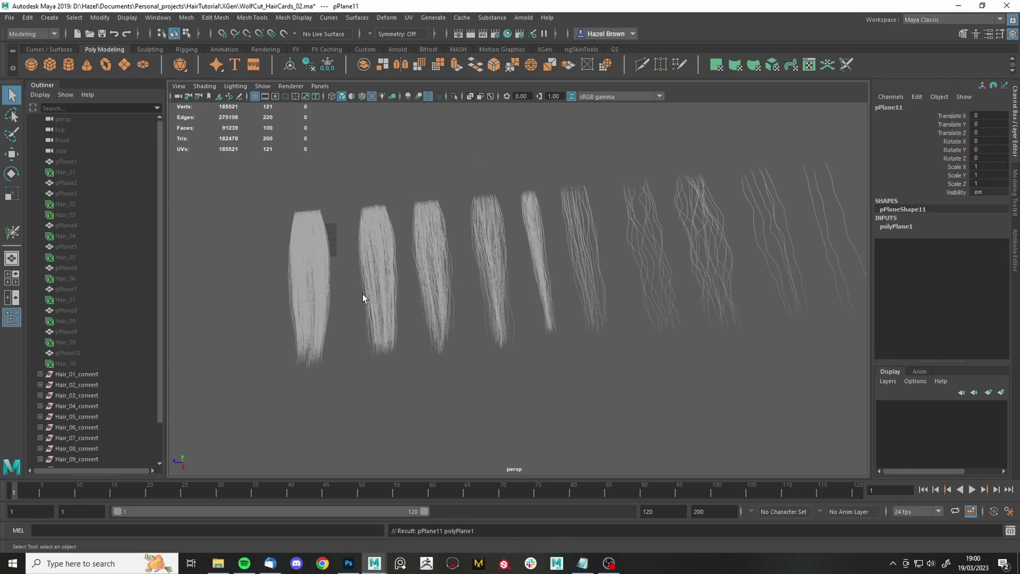
key(r)
drag(318, 241, 358, 241)
alt+middle_drag(454, 237, 591, 237)
alt+right_drag(419, 250, 489, 253)
alt+drag(489, 254, 478, 297)
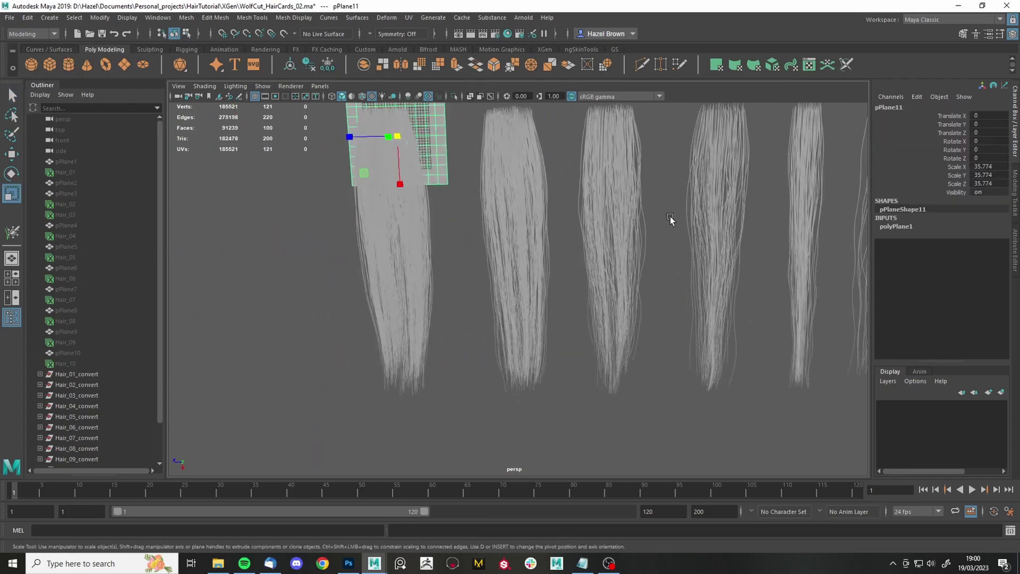
Set the new plane's width and height subdivisions to 1.
click(917, 227)
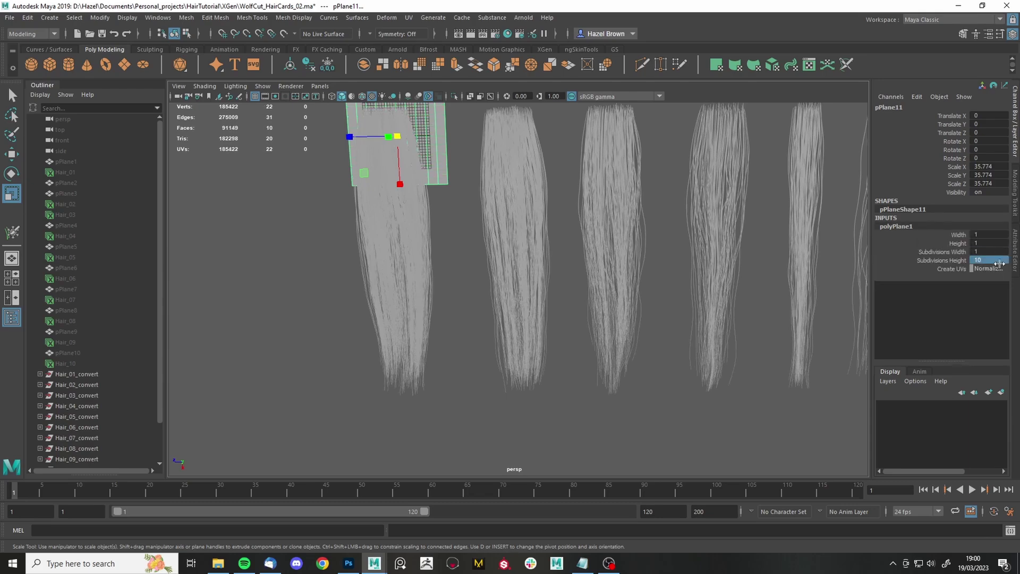
alt+middle_drag(446, 252, 608, 305)
scroll(570, 240, down, 1)
scroll(569, 239, up, 2)
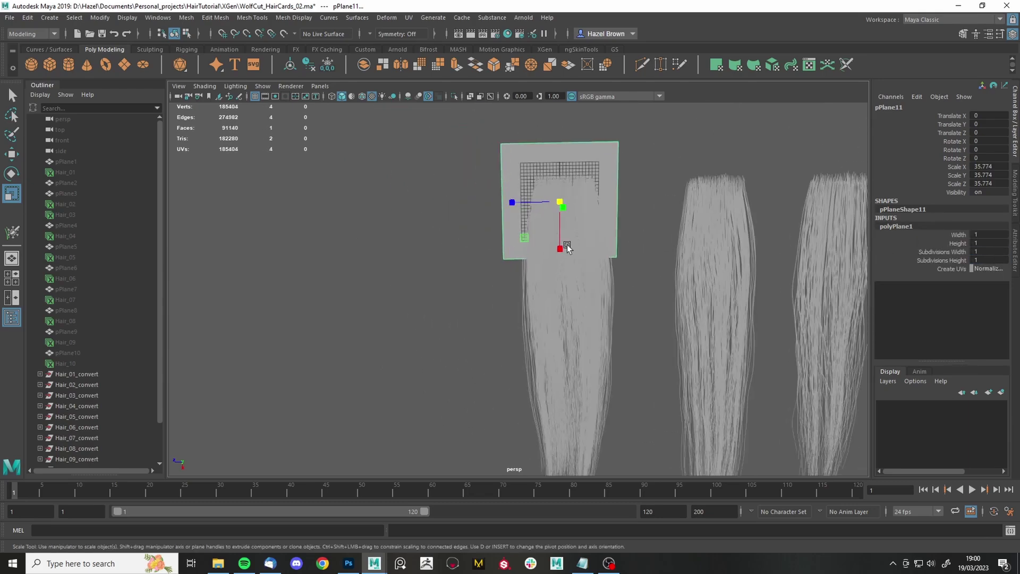
Stretch the plane to about 146 in X and move it to about 45.3 in X to cover the first hair clump.
drag(556, 244, 581, 388)
scroll(572, 310, down, 2)
key(w)
drag(533, 299, 547, 351)
Turn on wireframe on shaded and hide the grid in the top view, framed on the first hair clump.
key(space)
alt+middle_drag(359, 264, 362, 64)
scroll(383, 234, up, 5)
scroll(387, 233, up, 4)
alt+middle_drag(390, 233, 400, 294)
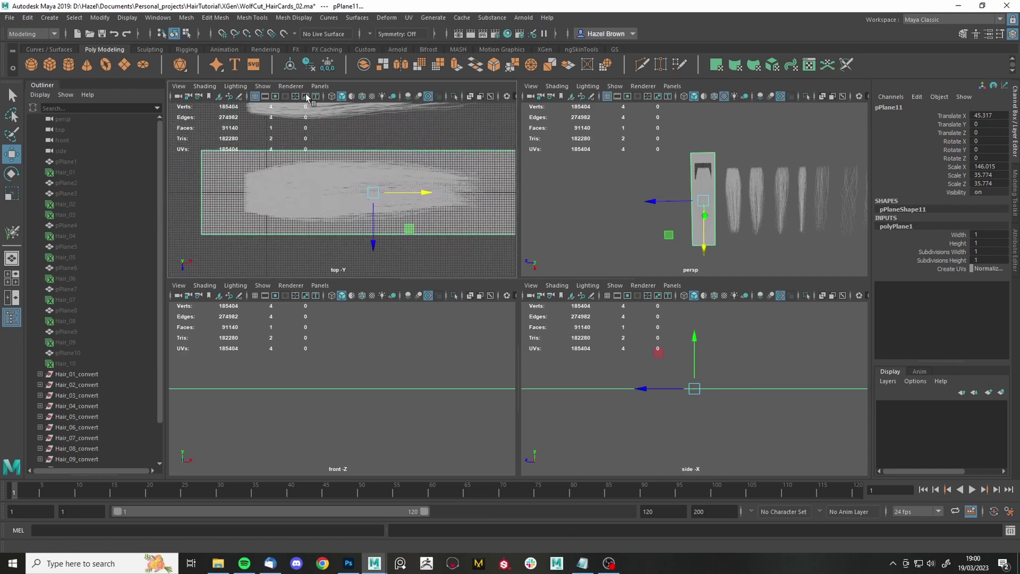
click(363, 97)
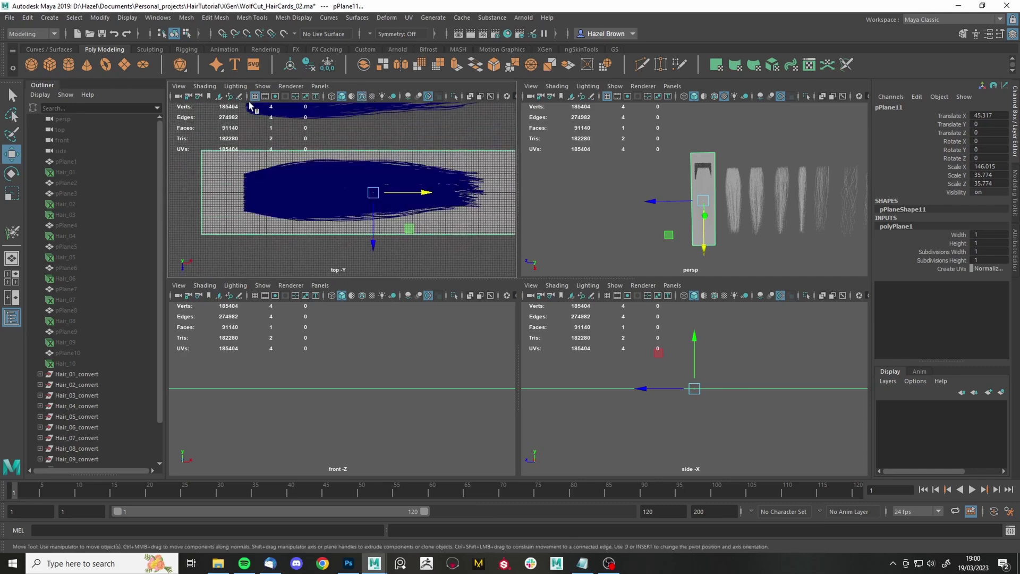
click(254, 98)
alt+right_drag(365, 198, 399, 183)
alt+middle_drag(384, 169, 357, 167)
Fit the plane closely around the first hair clump, scaling it to about 104.8 in X and 27.2 in Z and centring it.
key(space)
key(r)
mouse_move(537, 332)
mouse_down()
mouse_move(551, 317)
mouse_move(540, 325)
mouse_up()
key(w)
key(r)
key(w)
key(r)
mouse_move(576, 287)
mouse_down()
mouse_move(560, 296)
mouse_move(565, 289)
mouse_up()
key(w)
click(560, 292)
key(ctrl+z)
key(r)
key(w)
key(r)
key(w)
alt+middle_drag(582, 257, 583, 384)
key(ctrl+d)
drag(520, 442, 520, 296)
key(r)
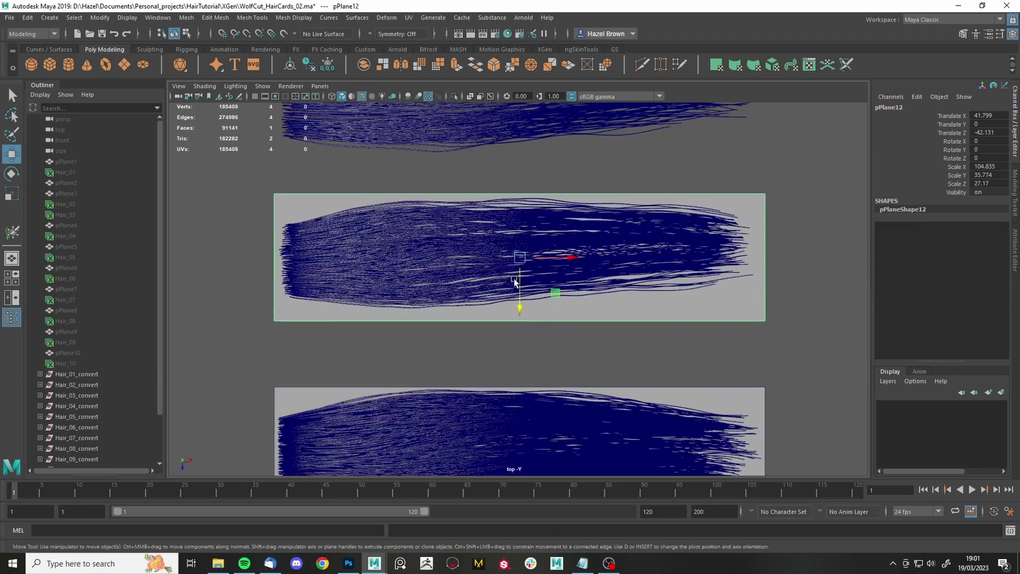
key(Delete)
Open the UV Editor for the first clump's plane and display the checker map on it.
click(729, 388)
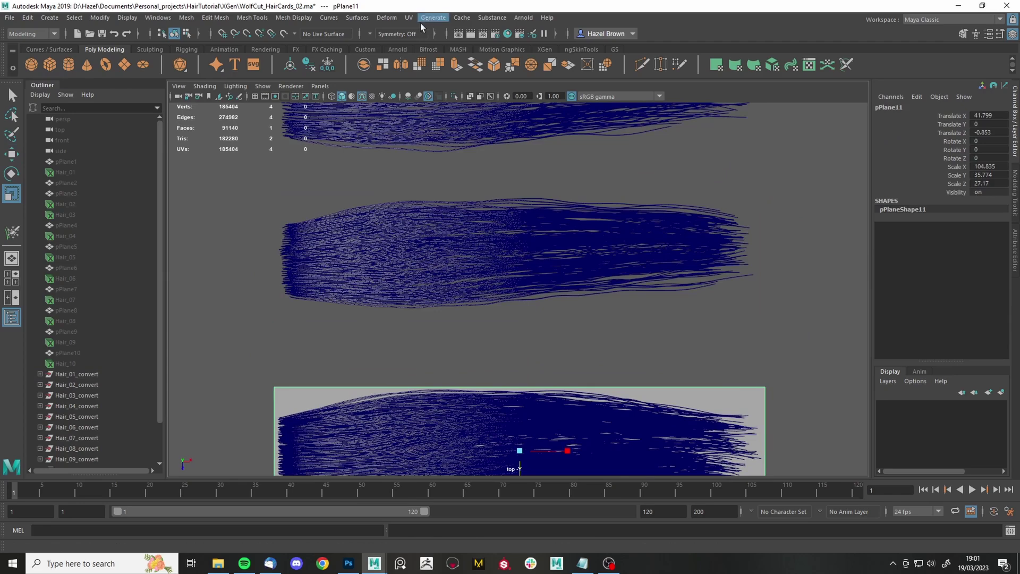
click(410, 19)
click(448, 37)
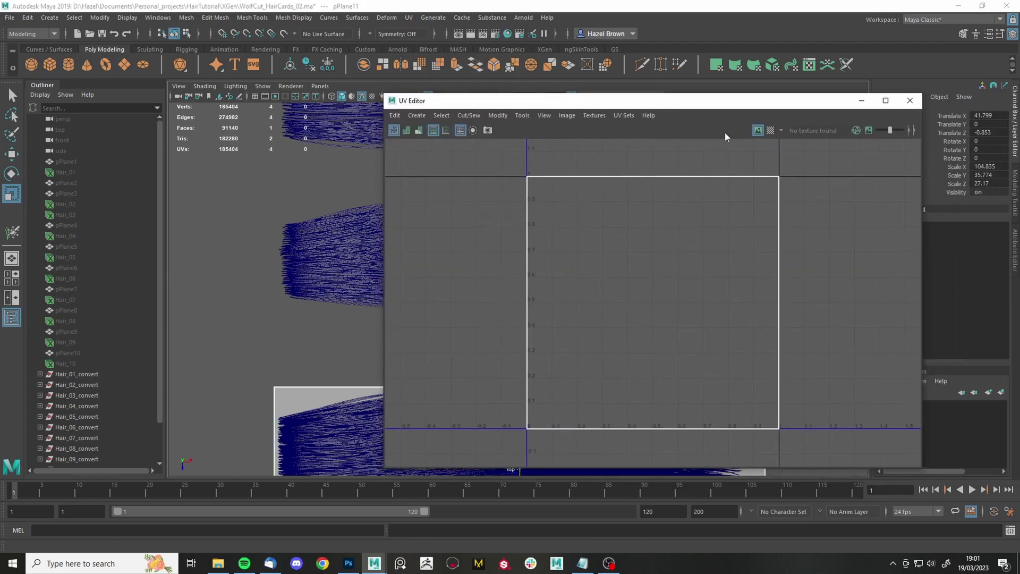
drag(645, 105, 584, 47)
click(708, 73)
Narrow the plane's UV shell along U to about half the width of the UV tile.
alt+middle_drag(262, 389, 147, 323)
drag(539, 40, 686, 56)
alt+middle_drag(412, 311, 416, 265)
drag(799, 265, 782, 266)
drag(637, 59, 488, 60)
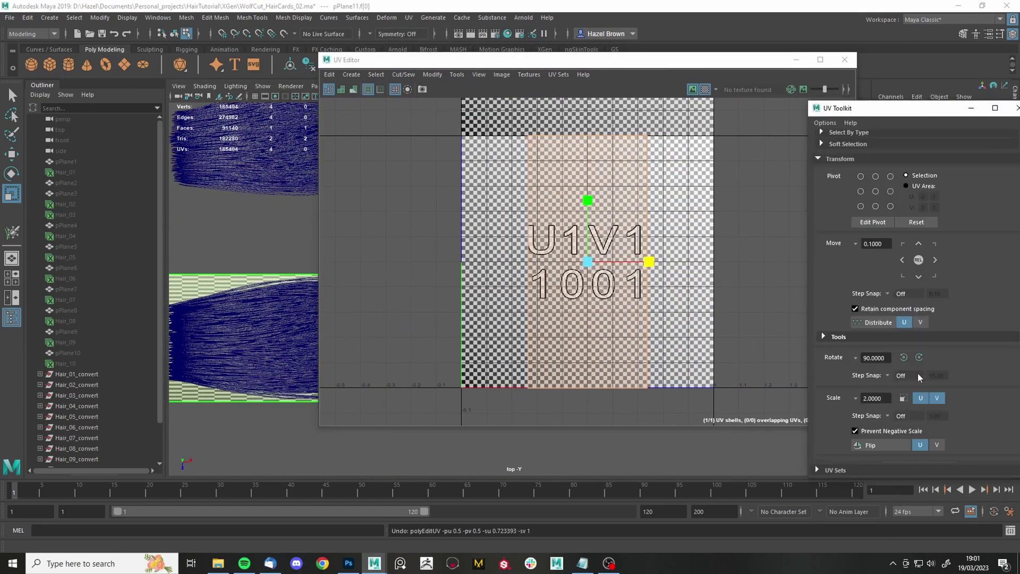
Rotate the plane's UV shell in 90-degree increments to align the checker pattern with the hair card.
click(627, 320)
drag(637, 60, 662, 89)
click(448, 96)
scroll(903, 332, down, 1)
click(903, 326)
middle_drag(803, 165, 774, 164)
drag(485, 88, 553, 100)
click(903, 326)
click(919, 325)
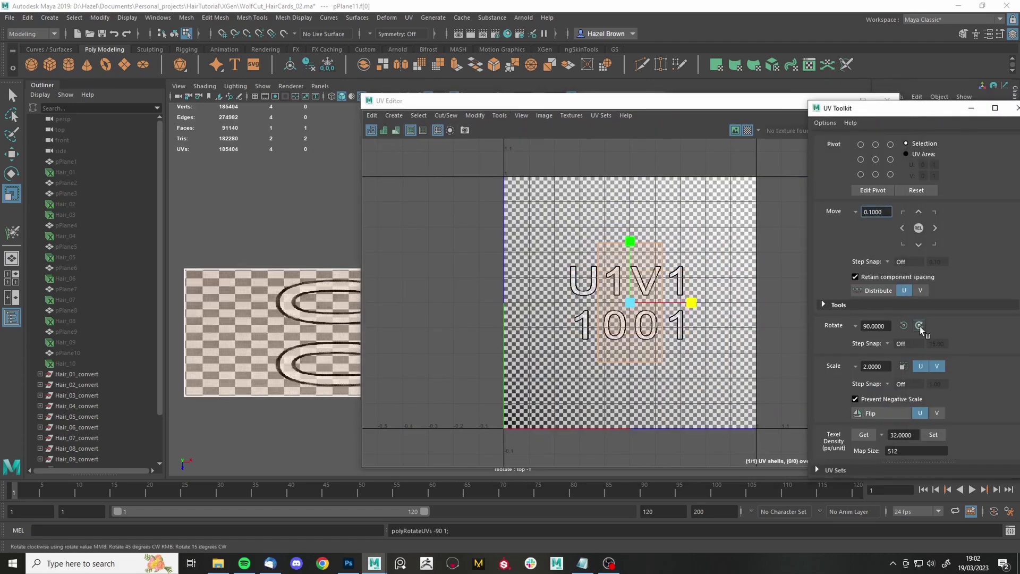
Rotate the first plane's UV shell upright in 90-degree increments and narrow it along U until the checker squares look even.
click(919, 325)
click(904, 326)
drag(691, 302, 639, 309)
scroll(319, 340, up, 3)
scroll(557, 327, up, 3)
scroll(627, 225, down, 4)
Select the vertices at the root end of the first plane to check its UV orientation, and turn off the isolated view.
key(F8)
drag(620, 104, 801, 137)
scroll(563, 261, down, 3)
scroll(371, 298, down, 3)
key(F9)
drag(271, 420, 191, 253)
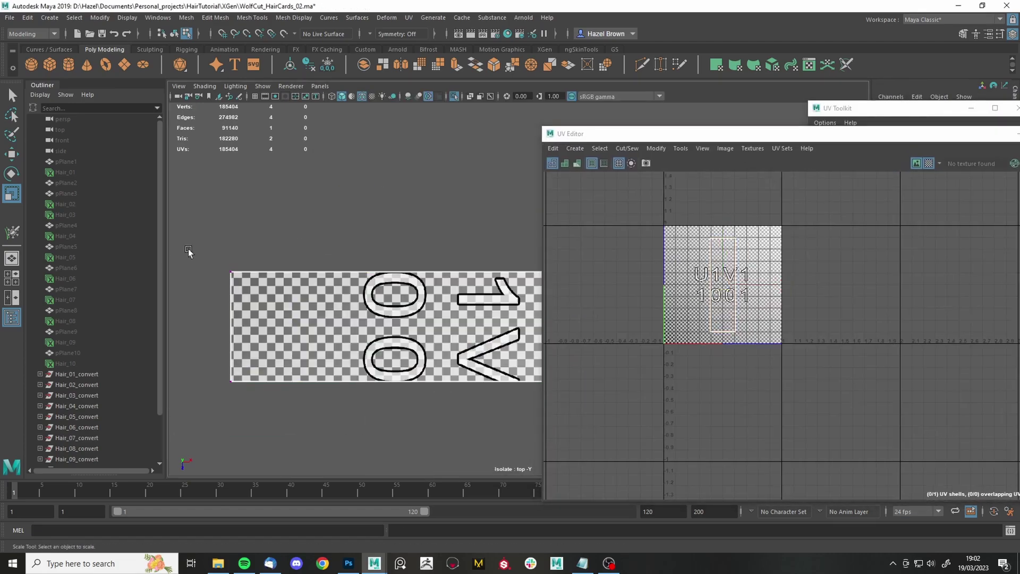
click(455, 96)
Rotate the first plane's UV shell counterclockwise in 90-degree increments to orient it along the hair from root to tip.
key(F11)
drag(785, 135, 545, 130)
click(904, 326)
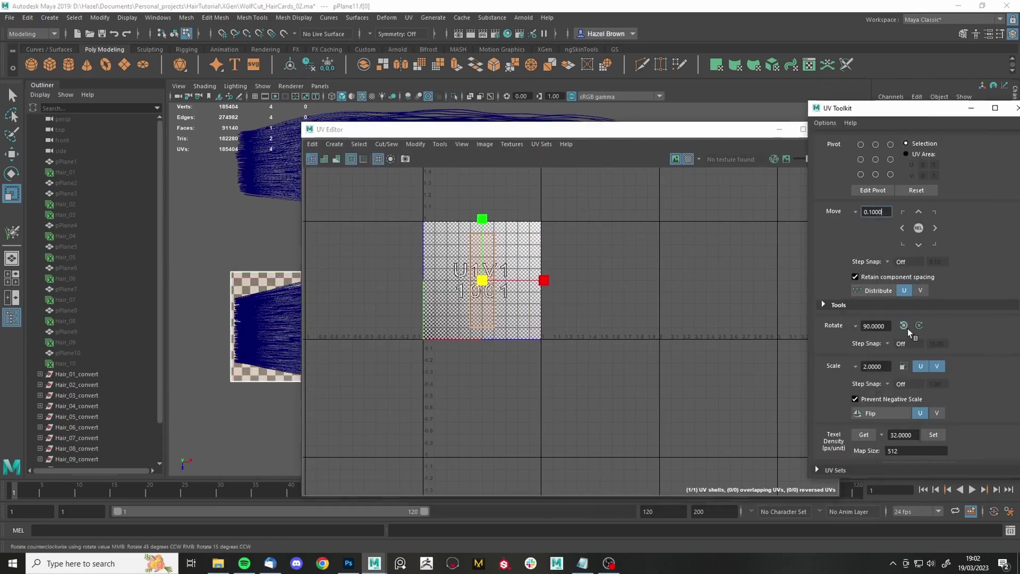
click(904, 325)
key(F9)
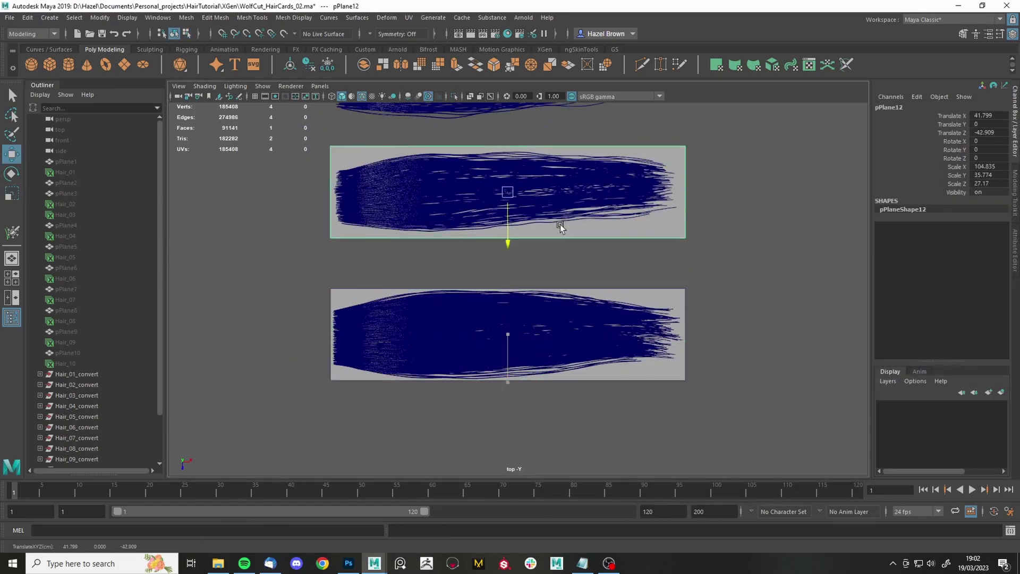
Fit the duplicated plane closely around the second hair clump, scaling it to about 103.7 in X and 24.8 in Z.
scroll(561, 226, up, 3)
alt+middle_drag(563, 210, 595, 314)
key(r)
key(w)
drag(536, 312, 537, 311)
key(r)
drag(583, 263, 583, 265)
key(w)
key(r)
key(ctrl+z)
key(ctrl+z)
alt+middle_drag(548, 303, 549, 304)
drag(583, 264, 583, 265)
key(w)
drag(584, 265, 584, 265)
alt+middle_drag(587, 258, 588, 350)
Duplicate the second clump's plane, move the copy beneath the third hair clump and adjust its fit along X.
shift+drag(536, 394, 593, 244)
alt+middle_drag(594, 244, 607, 296)
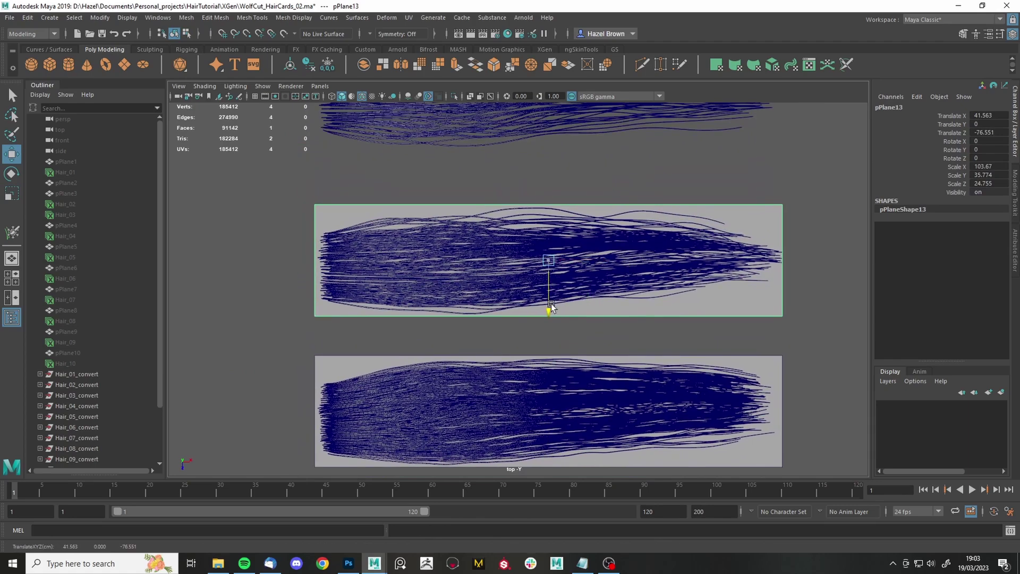
drag(600, 265, 603, 264)
key(r)
key(w)
alt+middle_drag(603, 264, 596, 390)
Duplicate the plane for the fourth hair clump, moving it to about Z -112.4 and scaling it to about 104.8 by 22.6.
key(ctrl+d)
drag(542, 423, 660, 255)
alt+middle_drag(660, 255, 667, 309)
key(r)
key(w)
drag(551, 315, 553, 316)
key(r)
key(w)
alt+middle_drag(553, 315, 593, 388)
Duplicate the plane for the narrow fifth hair clump and shrink the copy to frame it, about 101.3 in X.
key(ctrl+d)
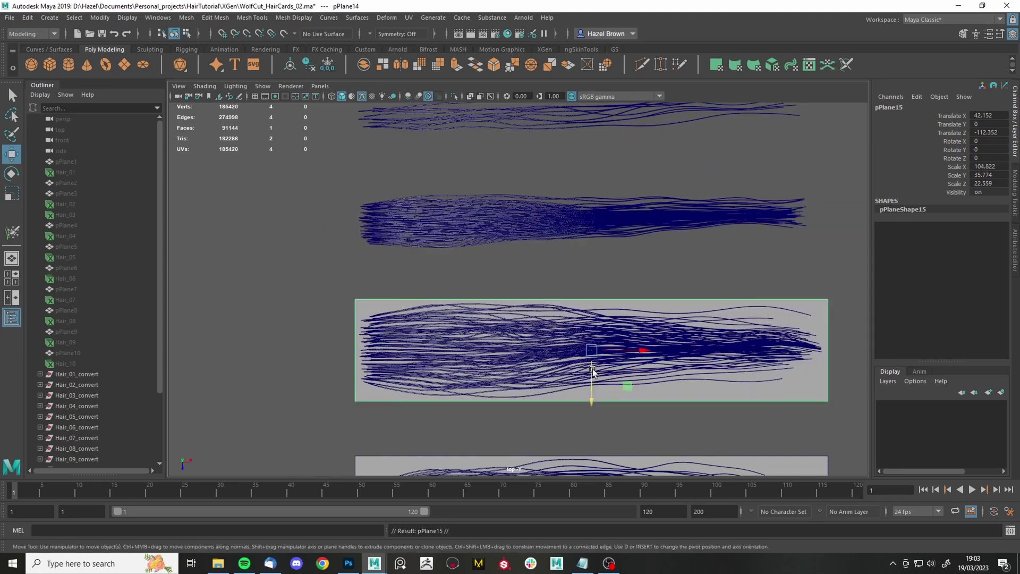
drag(594, 388, 595, 259)
key(r)
mouse_move(595, 260)
mouse_down()
mouse_move(631, 241)
mouse_move(592, 261)
mouse_up()
key(w)
key(r)
drag(616, 223, 608, 223)
key(w)
key(r)
key(w)
alt+middle_drag(658, 186, 658, 343)
Duplicate the plane for the sixth hair clump, placing it at about Z -170.3 and scaling it to about 102.5 by 19.6.
key(ctrl+d)
drag(582, 426, 580, 289)
key(r)
key(w)
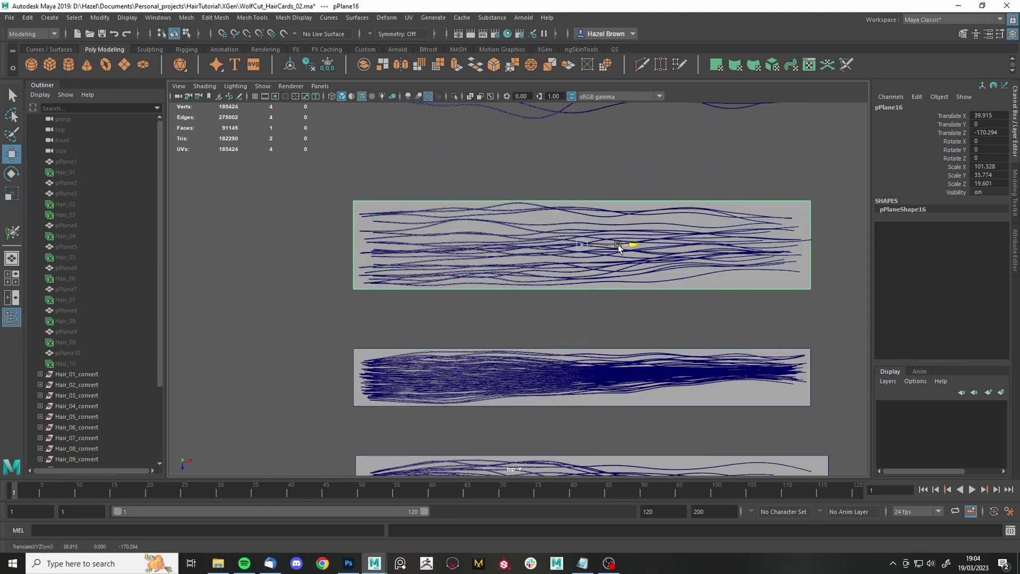
drag(618, 245, 619, 244)
alt+middle_drag(646, 188, 635, 223)
key(r)
drag(620, 279, 621, 279)
alt+middle_drag(627, 255, 613, 337)
Duplicate the sixth clump's plane, move the copy beneath the seventh hair clump and scale it roughly to size.
key(ctrl+d)
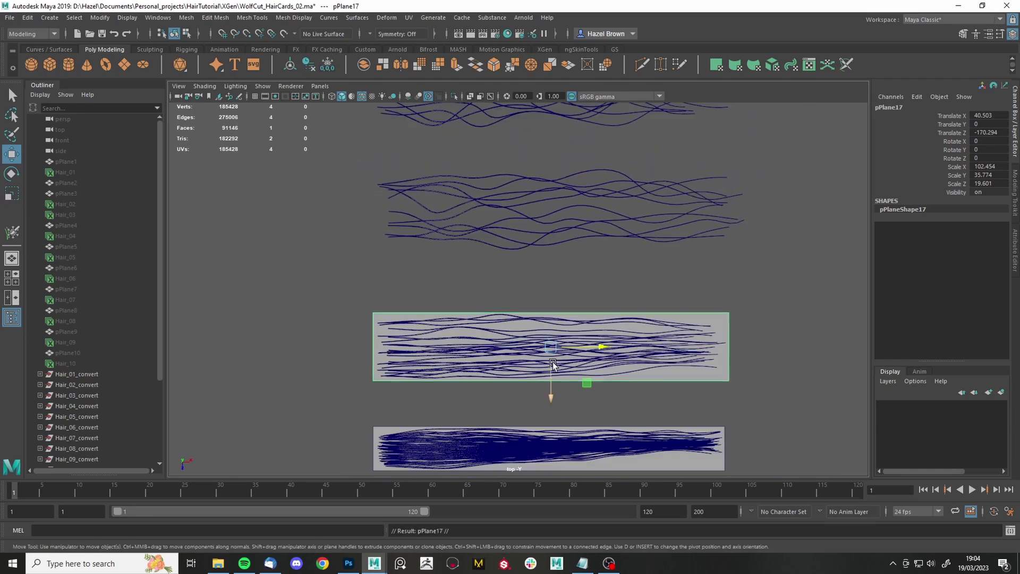
drag(551, 384, 553, 249)
alt+middle_drag(557, 209, 561, 281)
key(r)
drag(565, 302, 542, 317)
key(w)
drag(618, 257, 632, 257)
Fine-tune the scale and position of the seventh clump's plane until it closely frames the strands.
key(r)
key(w)
key(r)
drag(579, 289, 581, 295)
key(w)
drag(581, 297, 580, 297)
key(r)
drag(615, 253, 614, 254)
key(w)
alt+middle_drag(614, 255, 619, 375)
Duplicate the plane for the eighth hair clump and scale the copy to enclose its wavy strands.
key(ctrl+d)
drag(583, 394, 632, 253)
key(r)
drag(581, 277, 599, 265)
drag(621, 230, 619, 230)
alt+middle_drag(662, 168, 682, 310)
scroll(682, 310, down, 1)
Duplicate the plane for the ninth hair clump, moving it to about Z -289.8 and scaling it to about 104.7 by 22.5.
key(ctrl+d)
drag(588, 402, 648, 264)
key(r)
key(w)
scroll(608, 269, up, 2)
drag(589, 280, 623, 266)
key(r)
drag(660, 216, 658, 216)
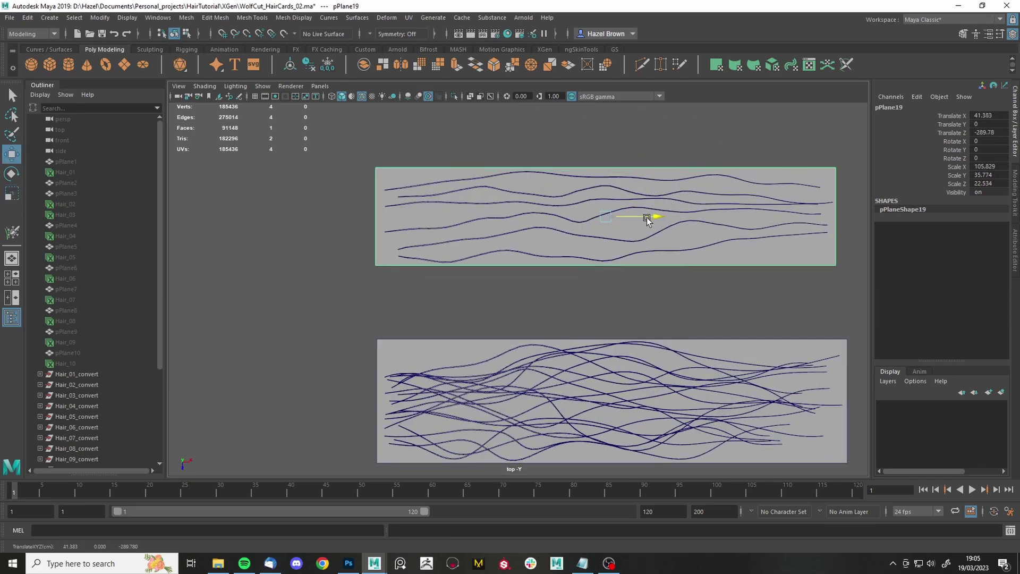
key(r)
drag(652, 217, 652, 217)
key(w)
alt+middle_drag(669, 180, 671, 299)
scroll(669, 299, down, 2)
Duplicate the plane for the tenth hair clump, moving it to about Z -330 and scaling it to about 104.7 by 22.8.
key(ctrl+d)
drag(589, 367, 652, 241)
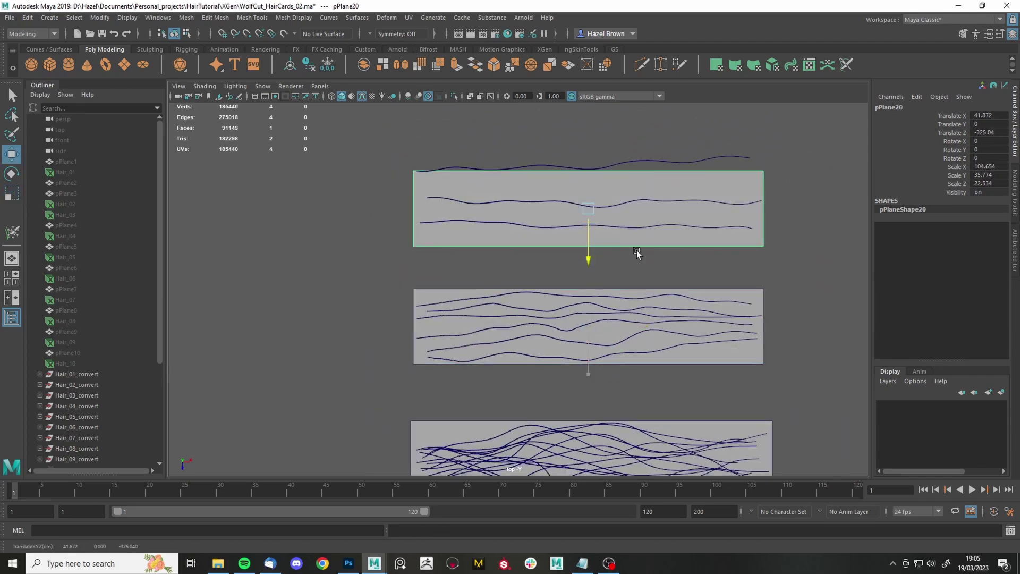
middle_drag(653, 243, 653, 239)
key(r)
key(f)
drag(515, 328, 516, 328)
key(w)
drag(517, 327, 517, 325)
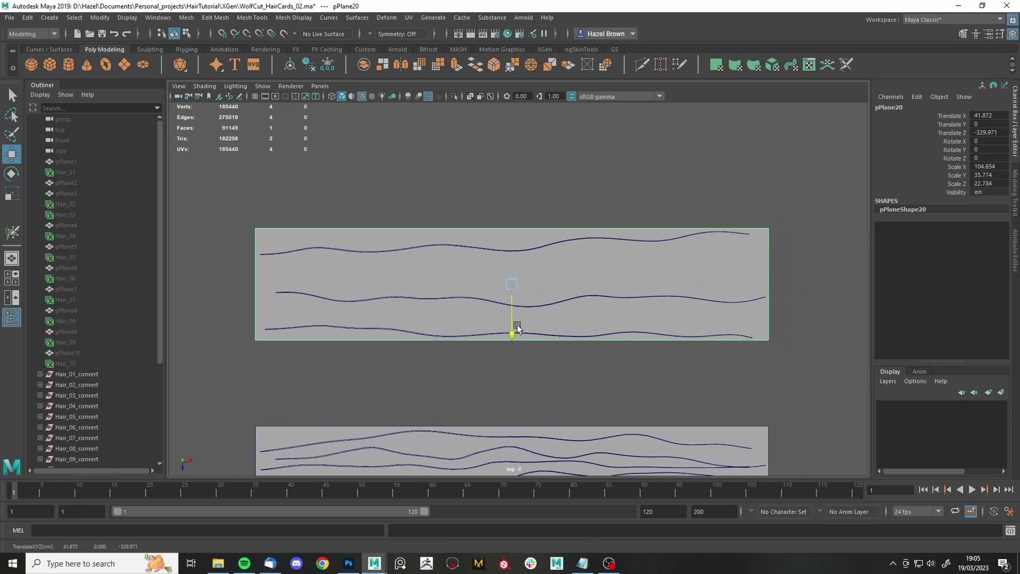
drag(556, 285, 554, 284)
Switch to the perspective view and group planes pPlane11 to pPlane20 under the name LOW.
key(space)
key(space)
scroll(77, 359, down, 5)
shift+click(77, 343)
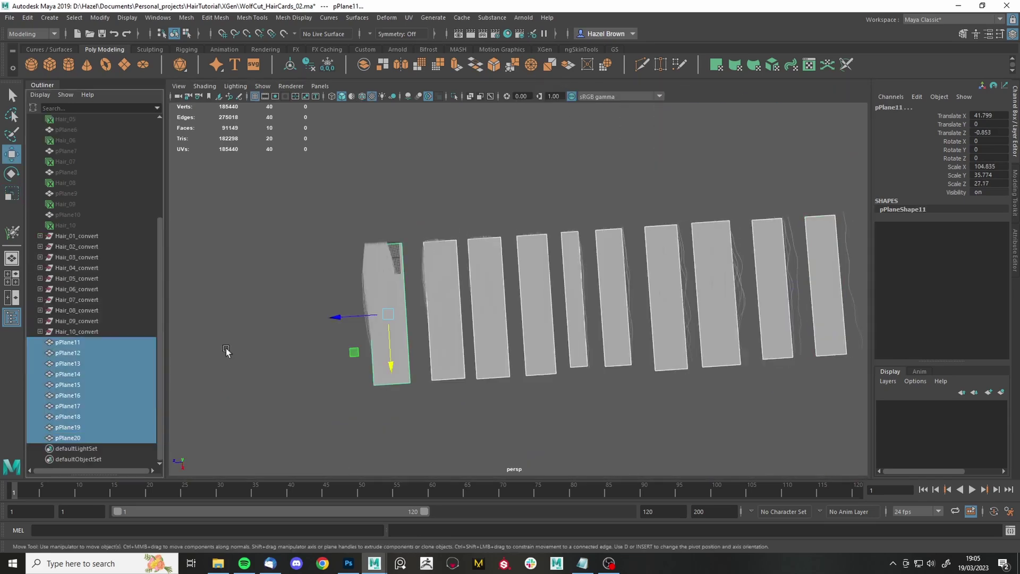
key(ctrl+g)
double_click(80, 438)
alt+middle_drag(666, 339, 611, 343)
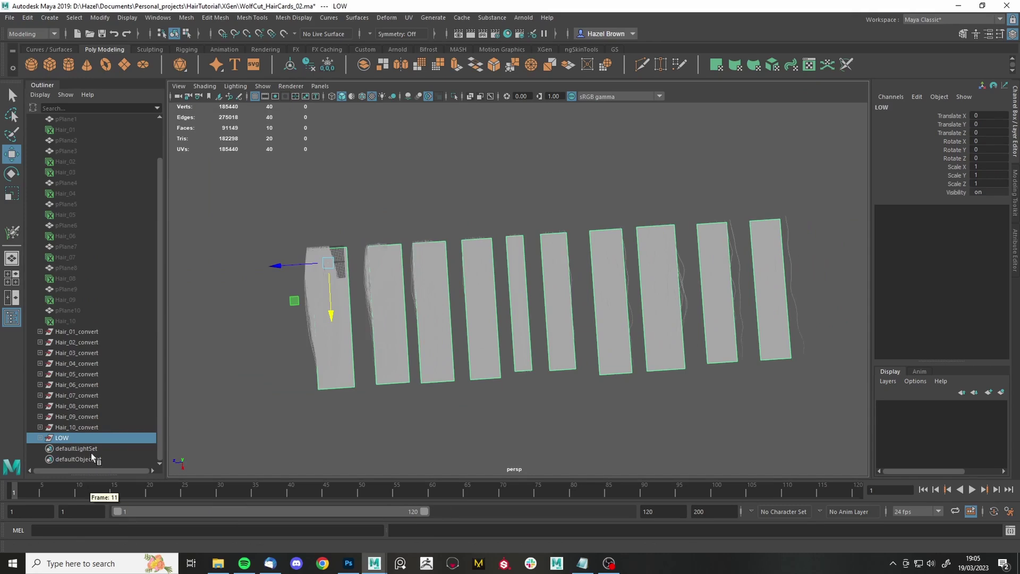
alt+drag(298, 354, 276, 372)
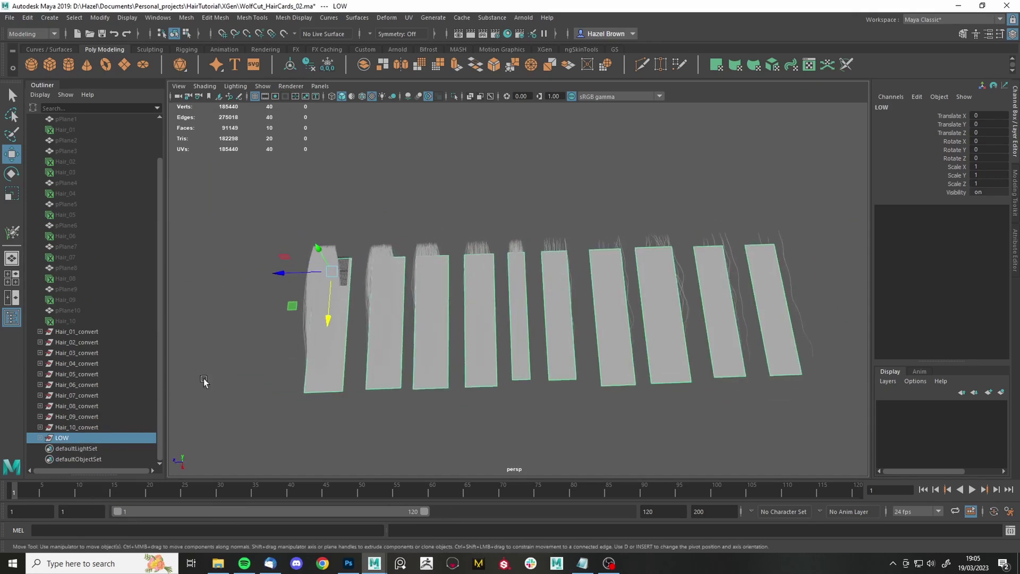
Turn on wireframe over the shaded hair and open the UV Editor for the LOW group beside the UV Toolkit.
click(359, 97)
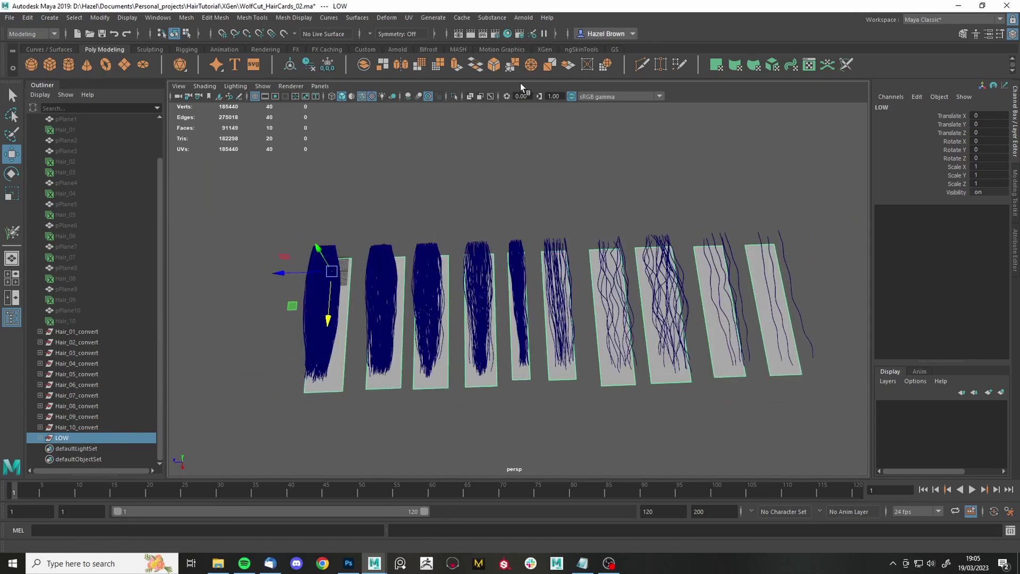
click(408, 17)
click(421, 36)
drag(654, 136, 409, 77)
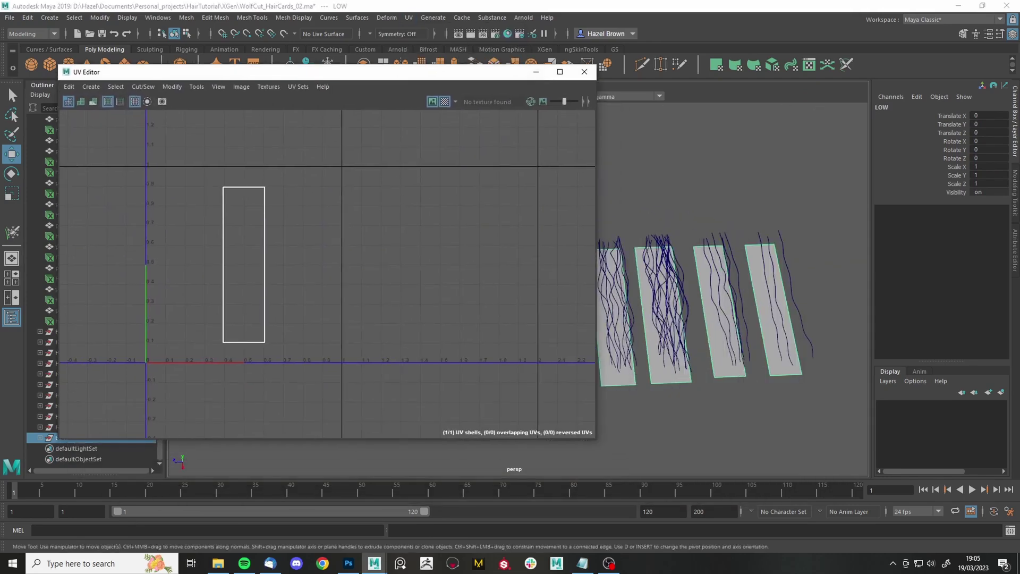
drag(1019, 86, 640, 89)
click(335, 308)
drag(319, 65, 319, 72)
drag(319, 79, 350, 34)
Select the first plane's face, display the checker map and move its UV shell to the U=0 edge of the tile.
drag(439, 392, 428, 314)
alt+middle_drag(401, 366, 389, 430)
scroll(390, 425, down, 4)
click(388, 361)
click(476, 64)
drag(320, 184, 244, 199)
Narrow the second plane's UV shell along U to even out the checker squares and place it beside the first shell.
click(422, 361)
scroll(422, 366, up, 5)
click(476, 64)
scroll(315, 427, up, 4)
alt+middle_drag(315, 428, 449, 406)
alt+drag(448, 406, 453, 414)
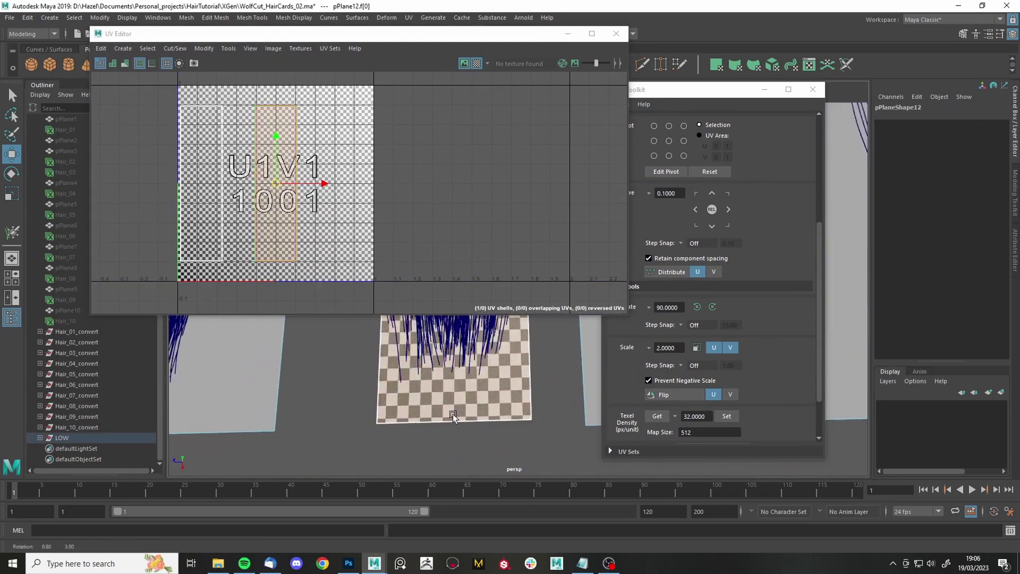
key(r)
drag(322, 183, 291, 183)
key(w)
Resize the UV shells of pPlane14 and the following plane along U to even out the checker squares, extending the shell row.
alt+middle_drag(579, 366, 398, 382)
click(429, 382)
click(429, 383)
key(r)
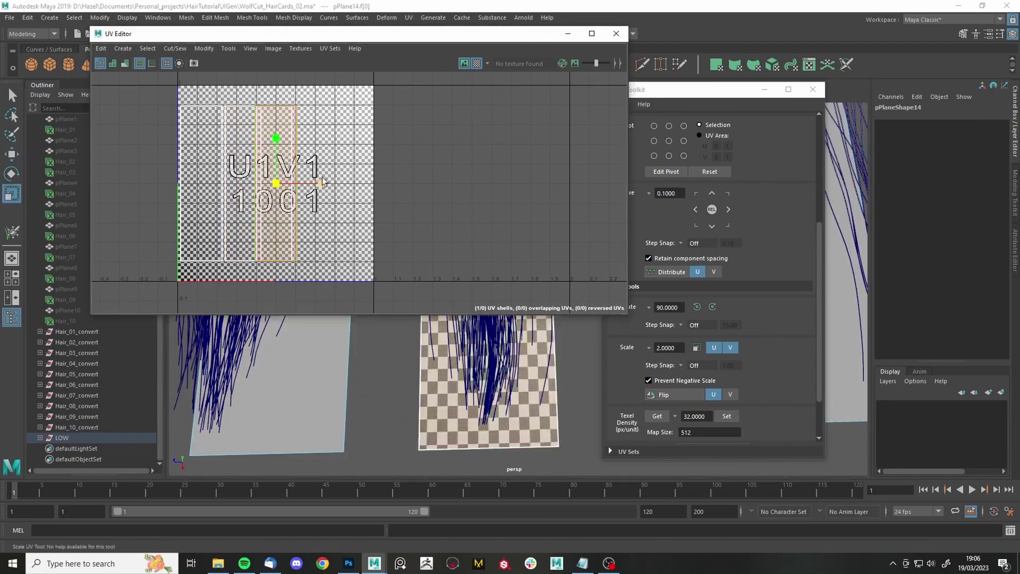
drag(320, 183, 357, 184)
key(w)
alt+middle_drag(526, 385, 246, 394)
click(367, 383)
key(r)
drag(320, 185, 295, 188)
key(w)
drag(321, 184, 383, 184)
Resize the next two planes' UV shells along U to match their checker squares and place them further along the row.
alt+middle_drag(536, 364, 378, 386)
click(379, 386)
key(r)
drag(321, 184, 310, 195)
key(w)
drag(321, 184, 415, 185)
alt+middle_drag(592, 390, 368, 387)
click(393, 393)
key(r)
drag(322, 185, 451, 185)
key(w)
Even out the checker squares on the last three planes by resizing their UV shells along U and place them at the row's end.
alt+middle_drag(558, 382, 419, 385)
click(409, 385)
key(r)
drag(322, 185, 491, 184)
key(w)
click(396, 372)
key(r)
drag(322, 184, 578, 184)
key(w)
click(425, 383)
key(r)
key(w)
Enlarge the UV Editor to full screen and turn off the checker map.
alt+middle_drag(590, 390, 367, 388)
key(f)
drag(492, 36, 457, 1)
drag(558, 5, 389, 84)
click(812, 89)
drag(469, 86, 473, 1)
scroll(549, 237, down, 4)
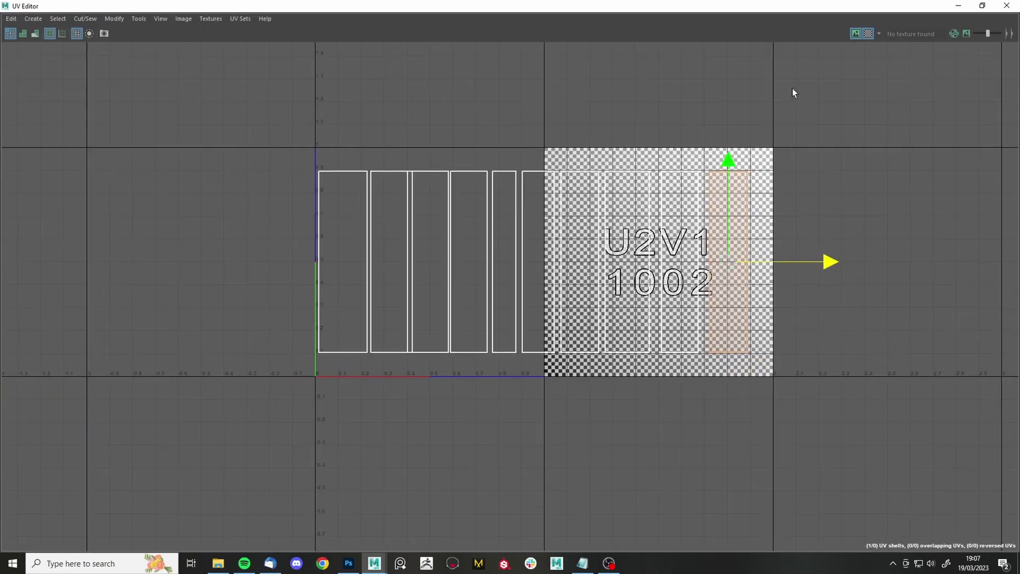
click(868, 34)
alt+middle_drag(728, 278, 805, 306)
scroll(805, 307, up, 3)
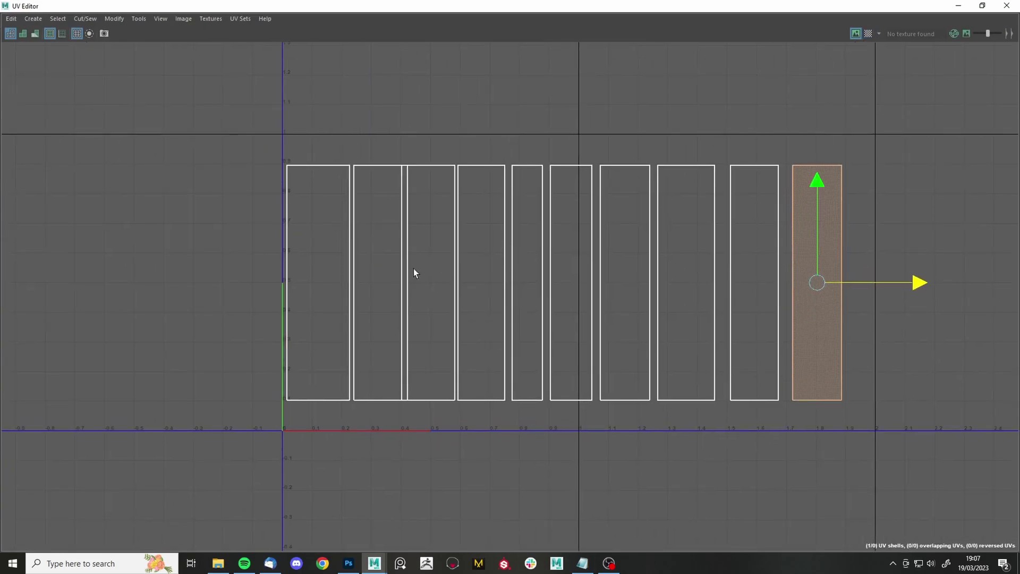
Move the last UV shell against its neighbour, and scale all ten shells down uniformly to start at U=0 just below V=1.
drag(869, 282, 857, 286)
drag(882, 438, 240, 133)
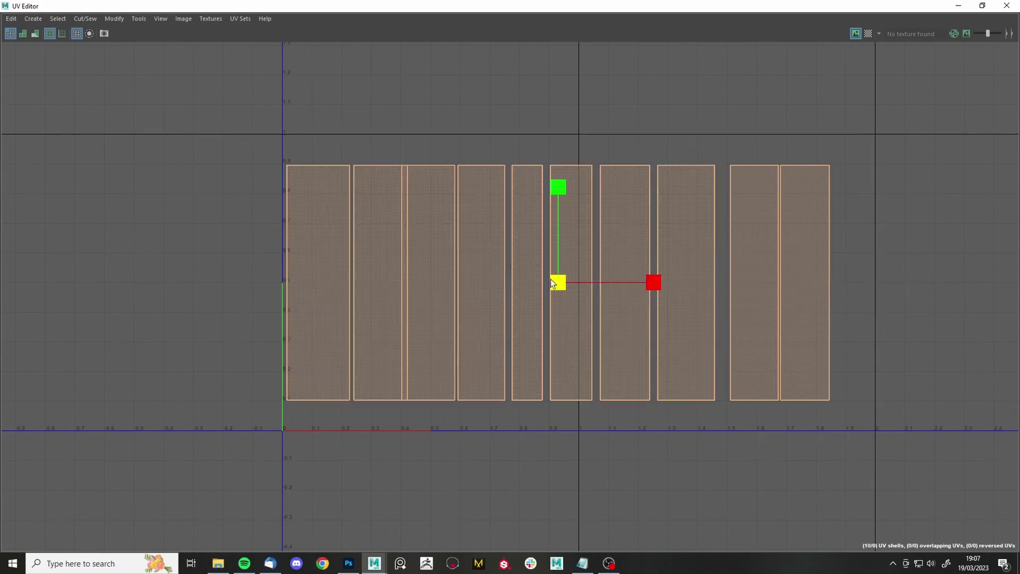
drag(555, 283, 446, 210)
key(w)
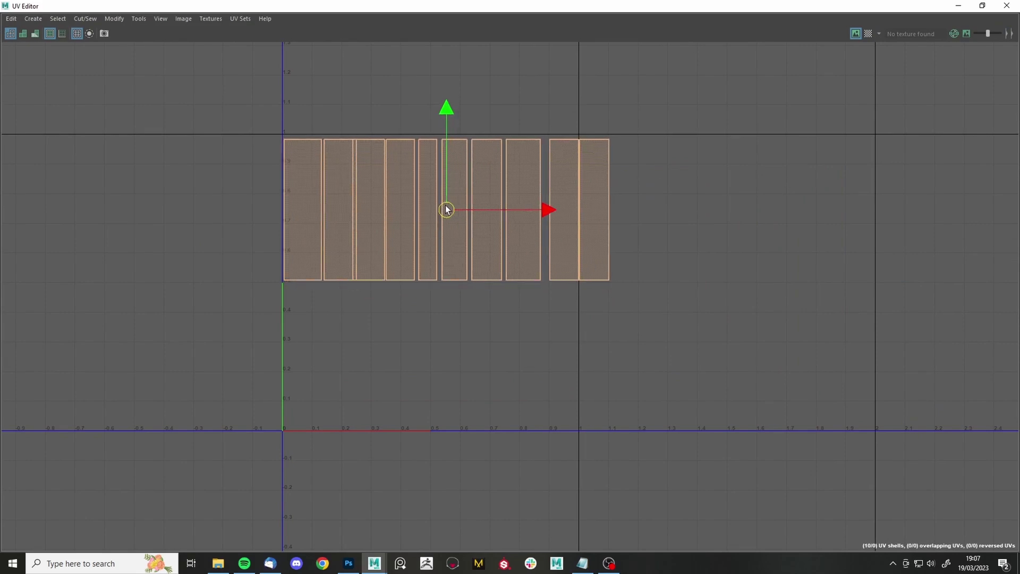
Shift the overlapping shells near the start of the row along U so they sit side by side with thin gaps.
alt+middle_drag(507, 295, 613, 366)
scroll(535, 330, up, 8)
alt+middle_drag(522, 361, 594, 425)
scroll(454, 355, up, 3)
click(453, 357)
click(494, 260)
key(ctrl+z)
drag(493, 259, 585, 267)
click(523, 268)
click(616, 305)
click(581, 267)
Slide the remaining UV shells along U one by one to close the wide gaps in the row.
click(656, 270)
drag(656, 268, 651, 269)
click(733, 264)
drag(732, 264, 721, 268)
click(820, 273)
drag(820, 273, 810, 276)
alt+middle_drag(810, 272, 566, 288)
click(694, 284)
middle_drag(693, 284, 658, 286)
click(747, 327)
middle_drag(789, 291, 734, 289)
click(859, 286)
middle_drag(859, 287, 892, 315)
Select all ten UV shells and fit the row to the full U width of the tile, just below V=1.
scroll(803, 285, down, 2)
drag(915, 476, 237, 219)
key(r)
key(w)
mouse_move(551, 304)
mouse_down()
mouse_move(535, 293)
mouse_move(569, 294)
mouse_up()
key(r)
key(w)
key(r)
key(w)
key(r)
scroll(566, 295, down, 4)
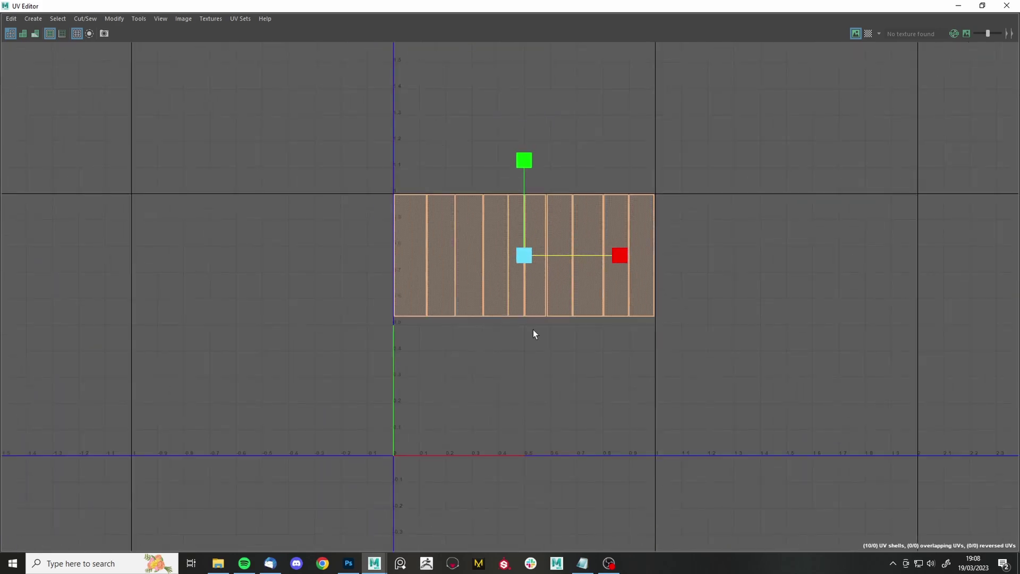
scroll(535, 334, up, 2)
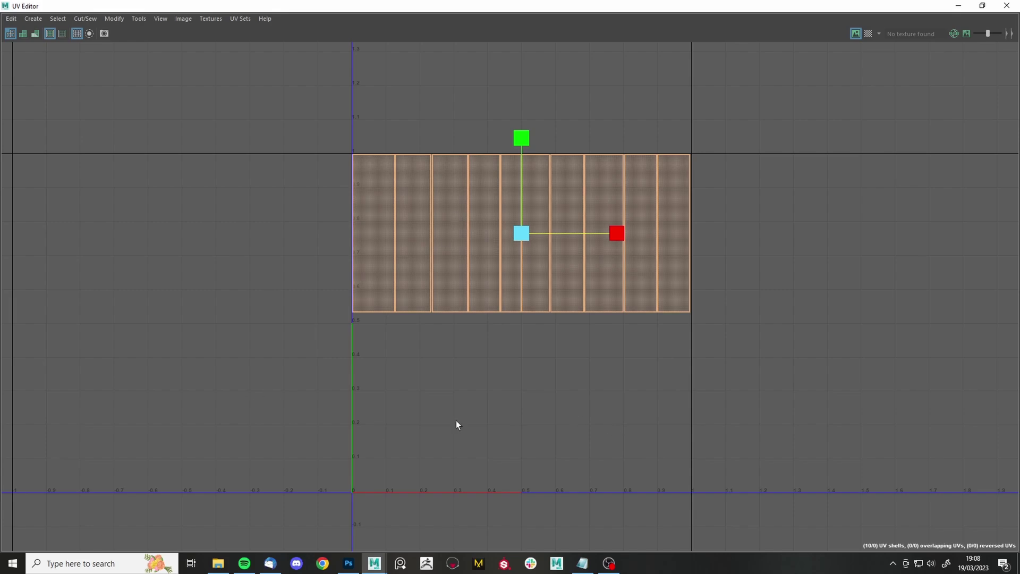
Stretch all ten UV shells along V so they fill the height of the 0-1 tile with a small margin.
drag(526, 147, 526, 67)
drag(521, 130, 559, 226)
key(r)
key(w)
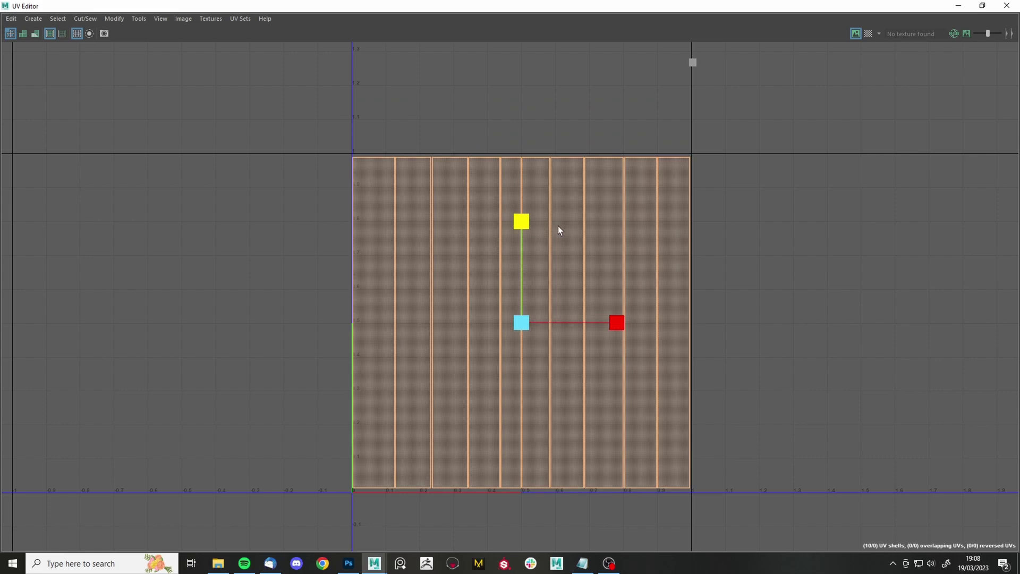
scroll(384, 403, up, 1)
scroll(320, 352, up, 3)
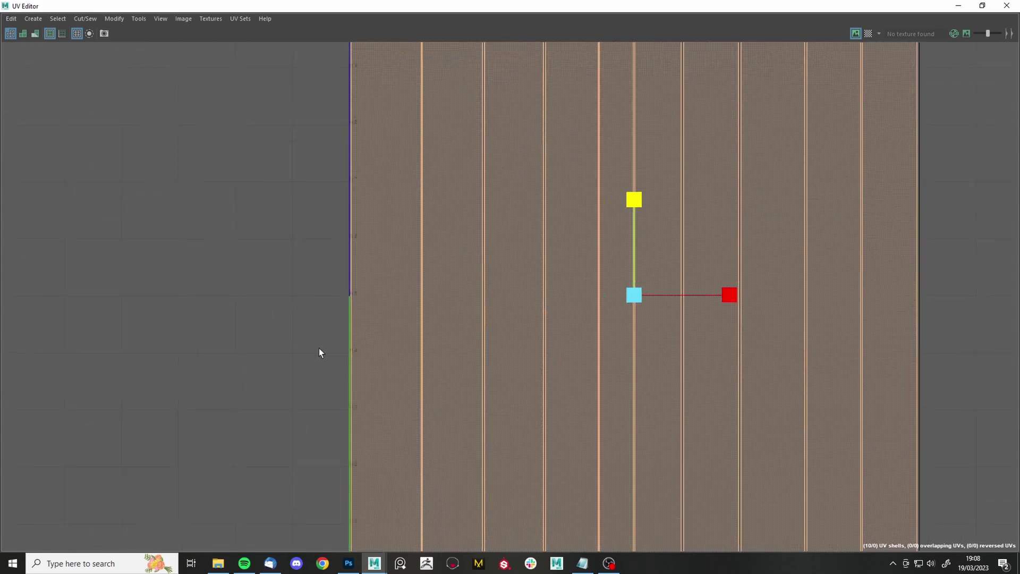
scroll(460, 171, down, 4)
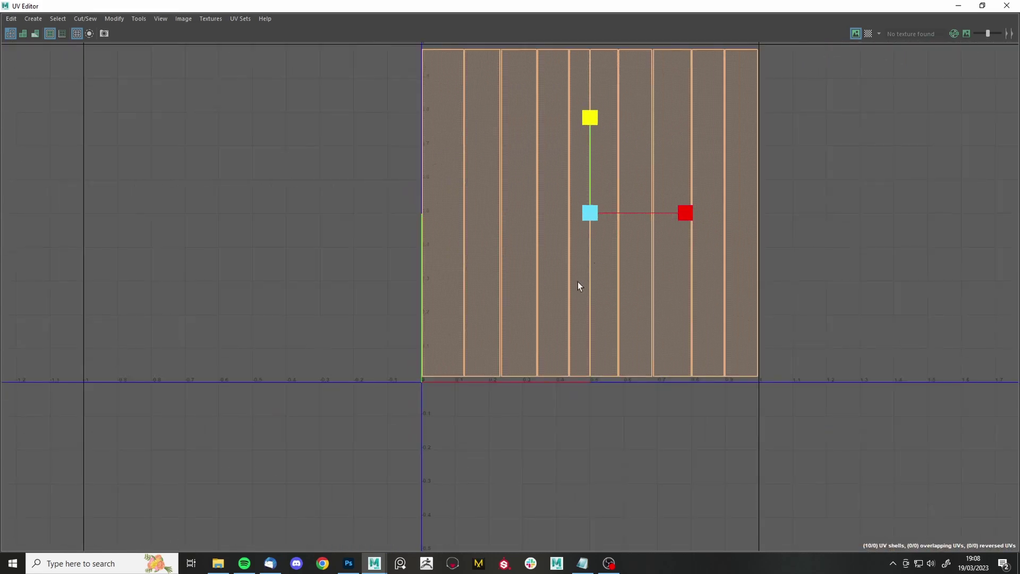
Close the UV Editor and the UV Toolkit and return the card planes to object selection mode.
drag(539, 6, 397, 52)
drag(1019, 154, 758, 51)
alt+middle_drag(534, 244, 560, 294)
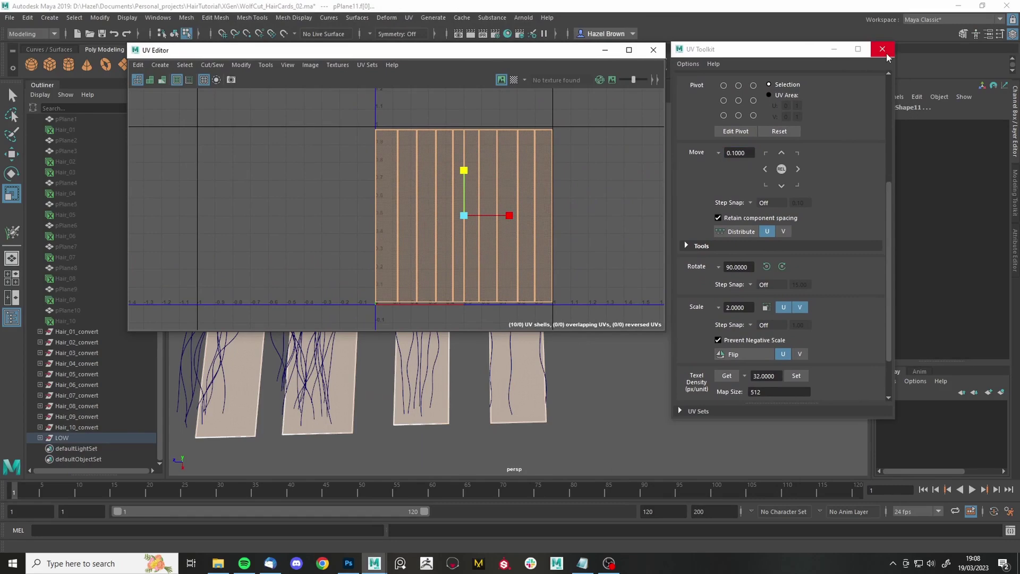
click(882, 49)
click(653, 54)
right_drag(613, 310, 833, 219)
right_drag(525, 426, 692, 255)
right_drag(528, 271, 663, 208)
key(f)
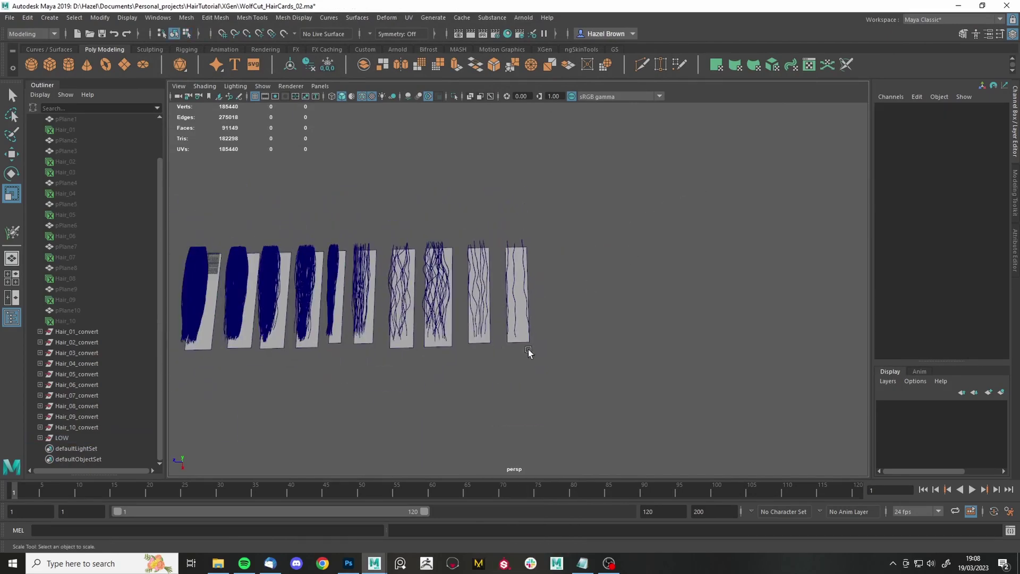
Raise the LOW group to a Translate Y of 12.842 so its planes sit just beneath the hair clumps.
alt+drag(416, 278, 378, 255)
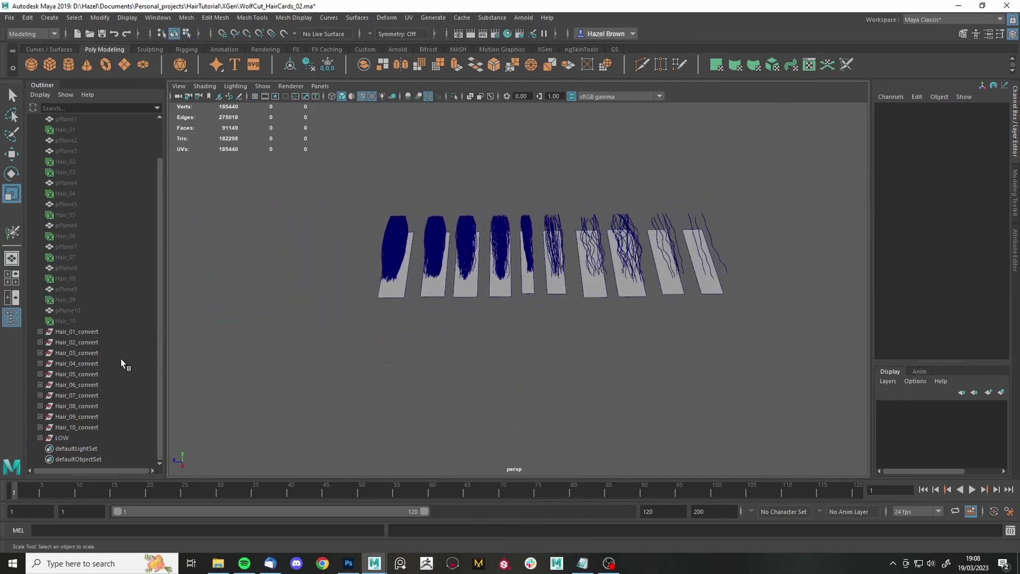
click(72, 438)
alt+drag(320, 378, 466, 332)
key(w)
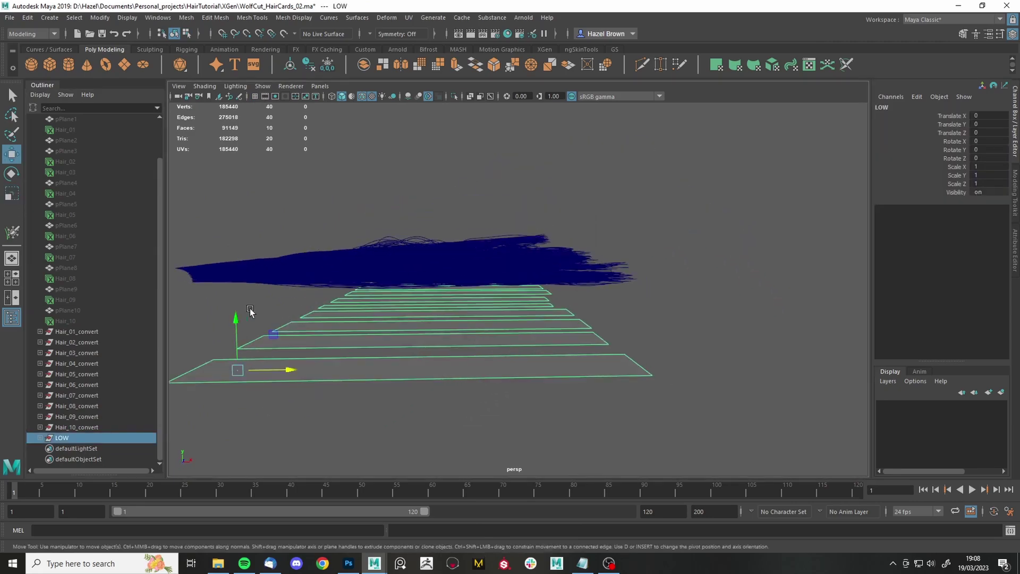
drag(238, 326, 392, 152)
alt+drag(670, 244, 353, 279)
alt+right_drag(353, 280, 554, 351)
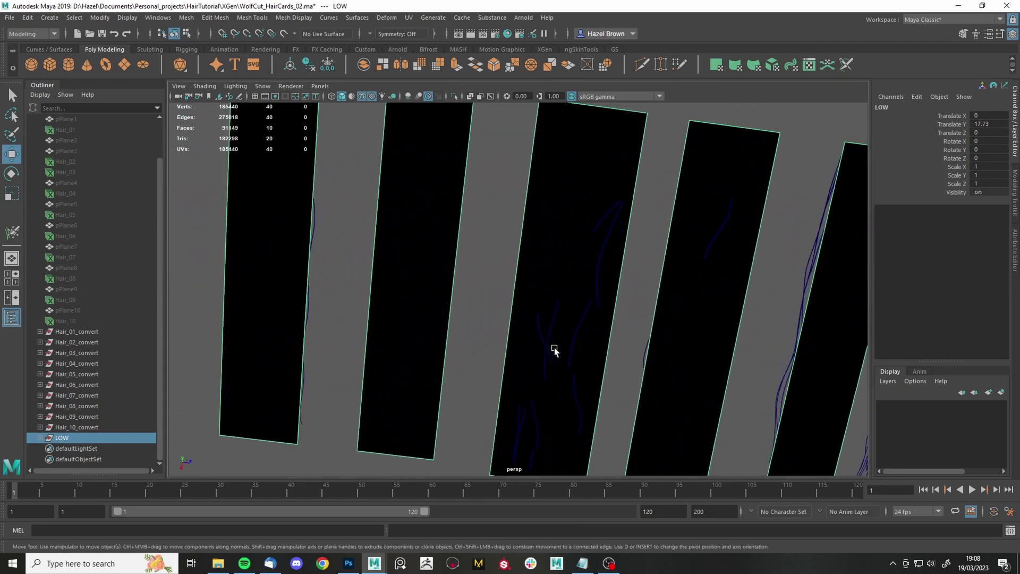
scroll(564, 338, down, 5)
alt+middle_drag(564, 340, 430, 347)
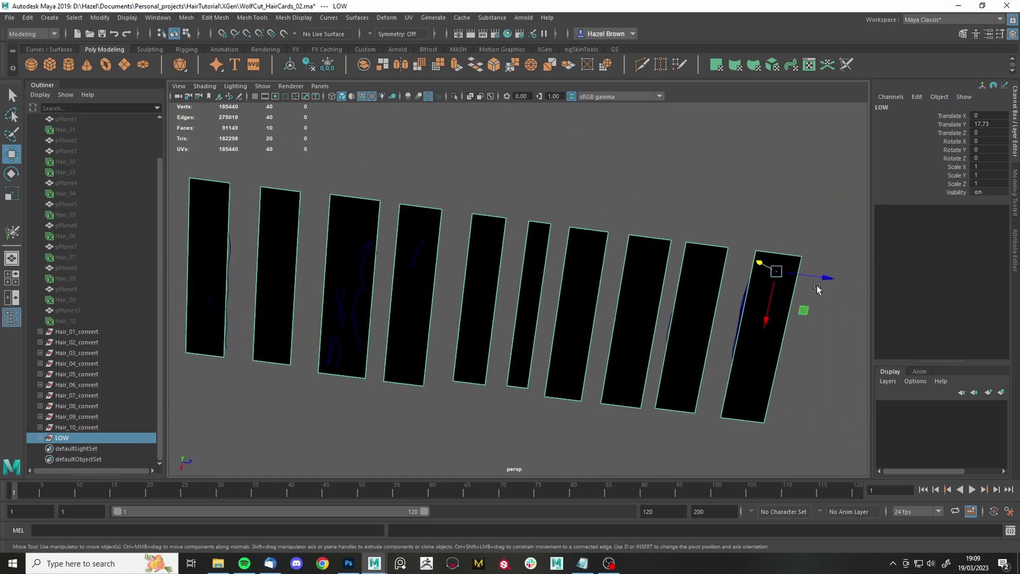
drag(763, 263, 576, 399)
alt+drag(735, 327, 744, 356)
Select the hair clumps sitting too low and nudge them slightly upward above the LOW planes.
drag(491, 296, 475, 295)
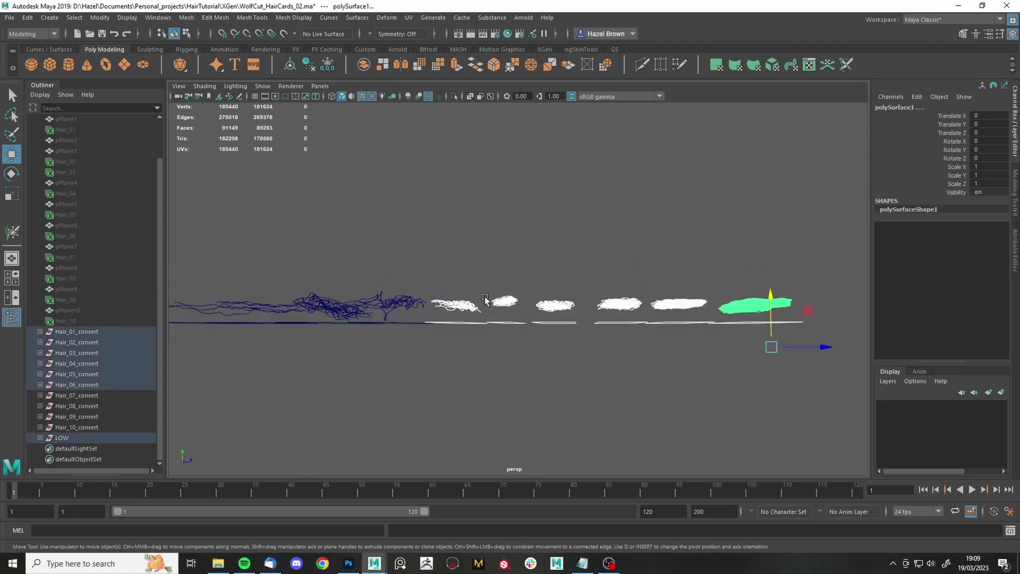
ctrl+drag(790, 303, 791, 304)
drag(745, 293, 759, 284)
alt+drag(724, 316, 627, 332)
alt+drag(432, 286, 485, 251)
click(319, 223)
drag(325, 171, 332, 162)
alt+drag(403, 297, 589, 329)
Duplicate the LOW group and rename the copy HEIGHT.
click(91, 436)
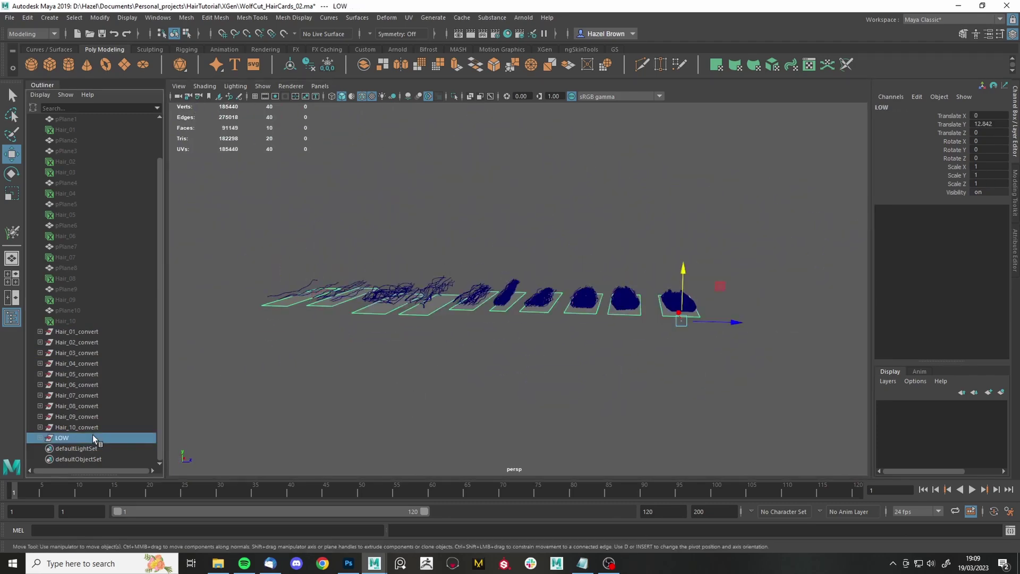
key(ctrl+d)
double_click(69, 449)
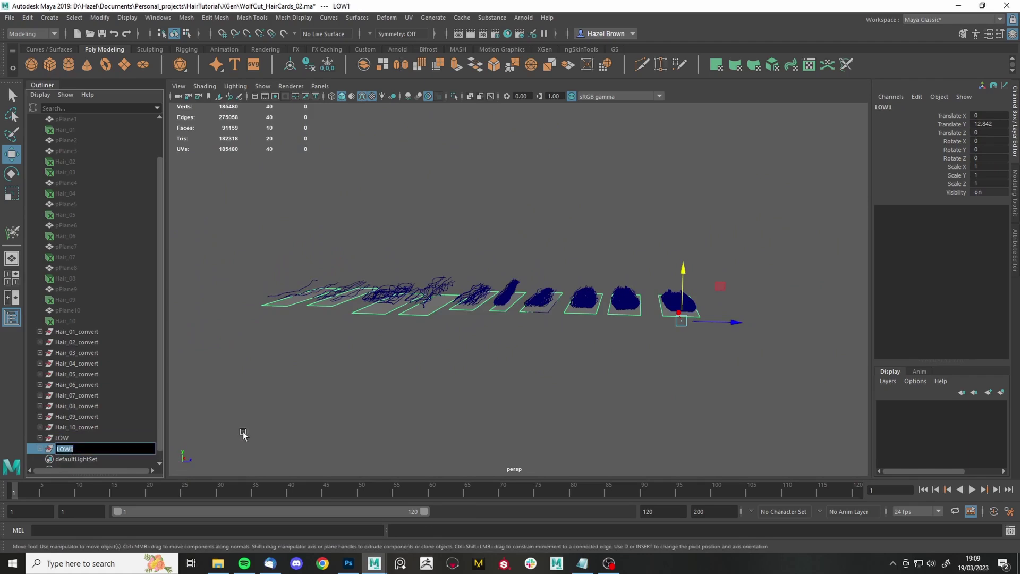
text(HEIGHT)
key(Return)
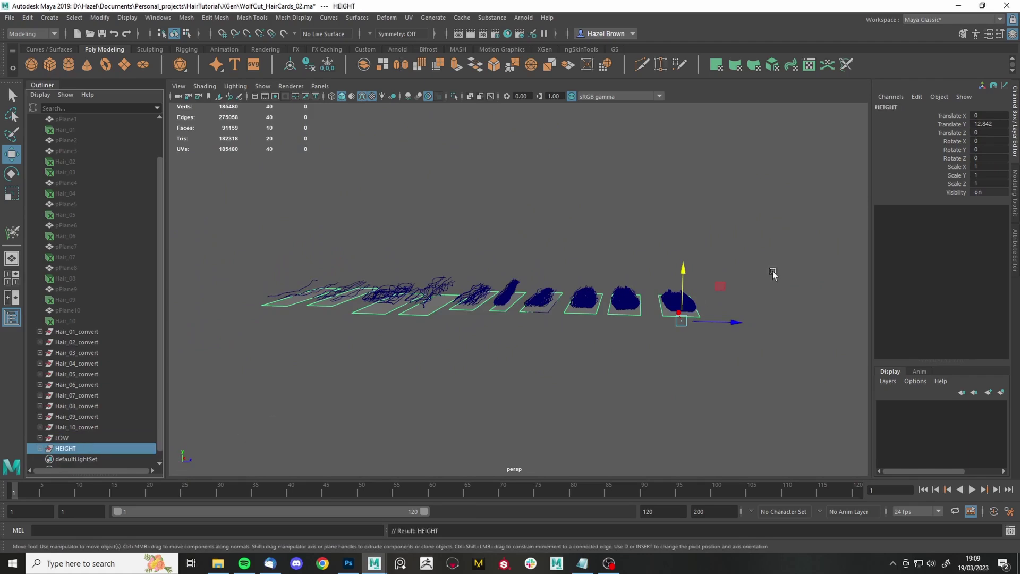
Raise the HEIGHT group to a Translate Y of 17.84, near the top of the hair clumps.
scroll(723, 313, up, 3)
alt+drag(683, 335, 735, 366)
alt+drag(677, 320, 713, 313)
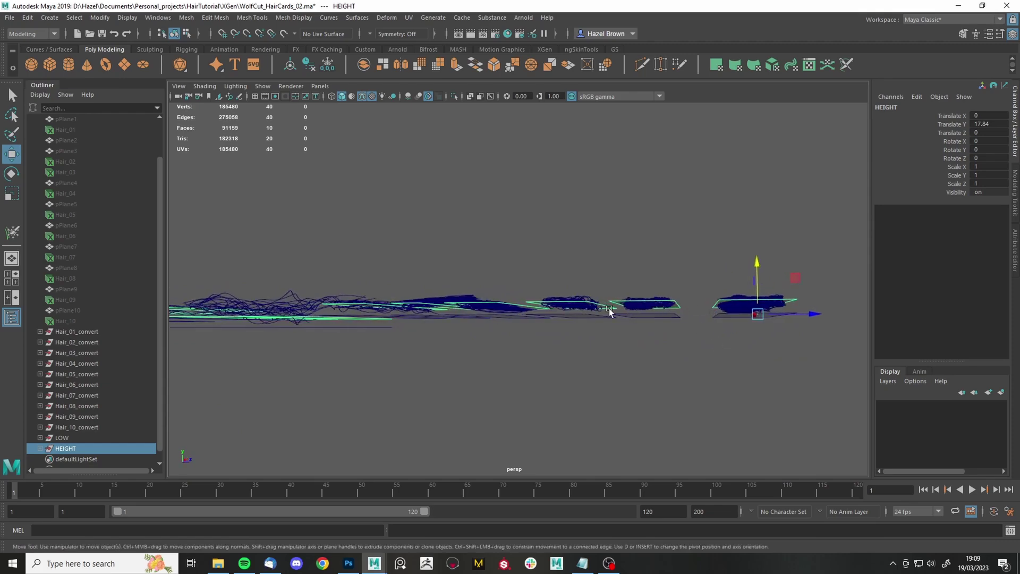
alt+drag(609, 308, 489, 325)
Adjust individual HEIGHT planes vertically, including pPlane14 to a Translate Y of 4.555, to suit the height of their hair clumps.
click(410, 323)
middle_drag(410, 321, 410, 318)
alt+drag(516, 340, 536, 366)
click(527, 355)
drag(531, 321, 527, 327)
alt+drag(575, 388, 461, 362)
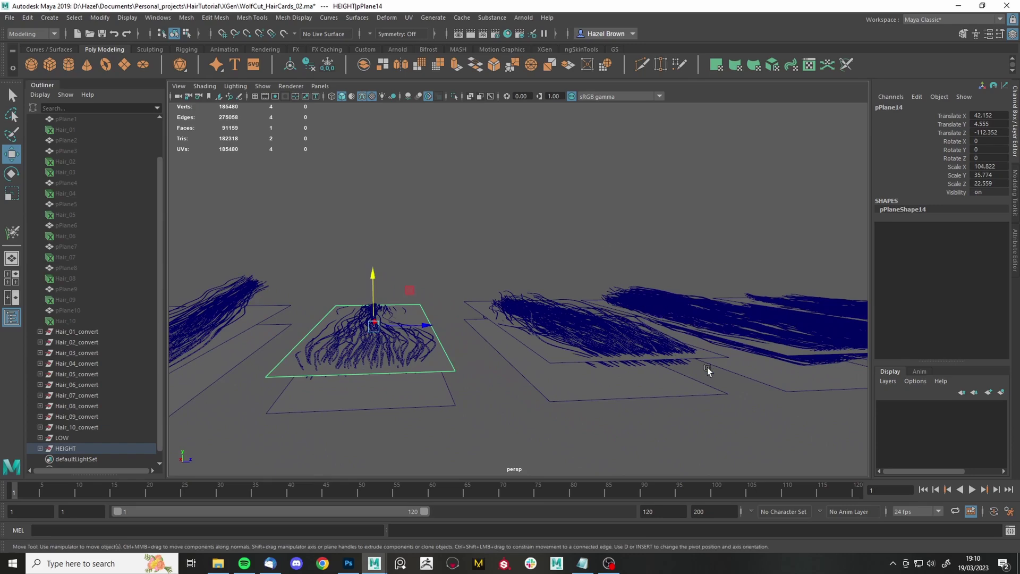
alt+drag(706, 368, 497, 391)
click(700, 291)
Select the whole HEIGHT group and hide it.
click(100, 447)
alt+drag(393, 415, 447, 346)
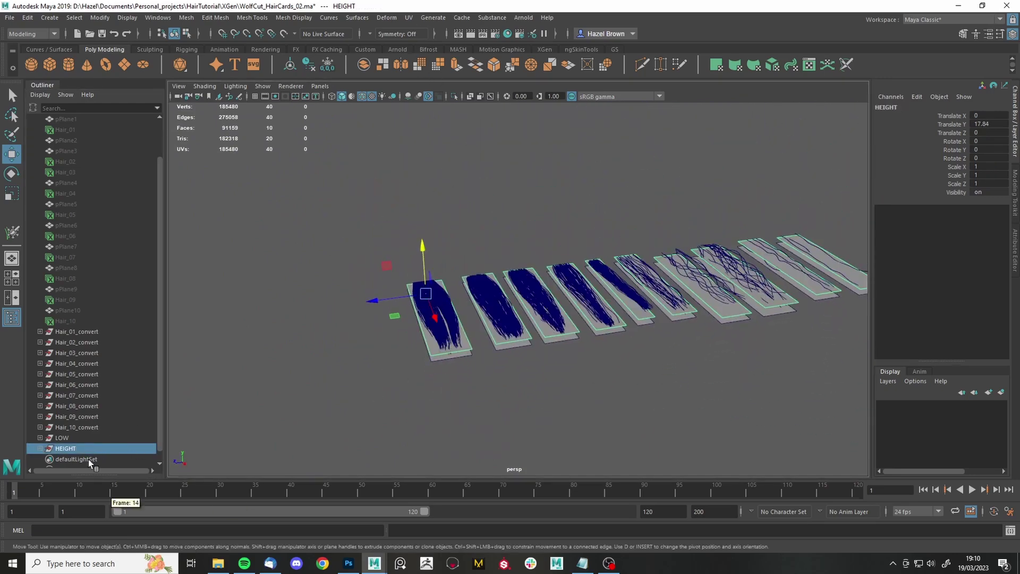
key(ctrl+h)
key(w)
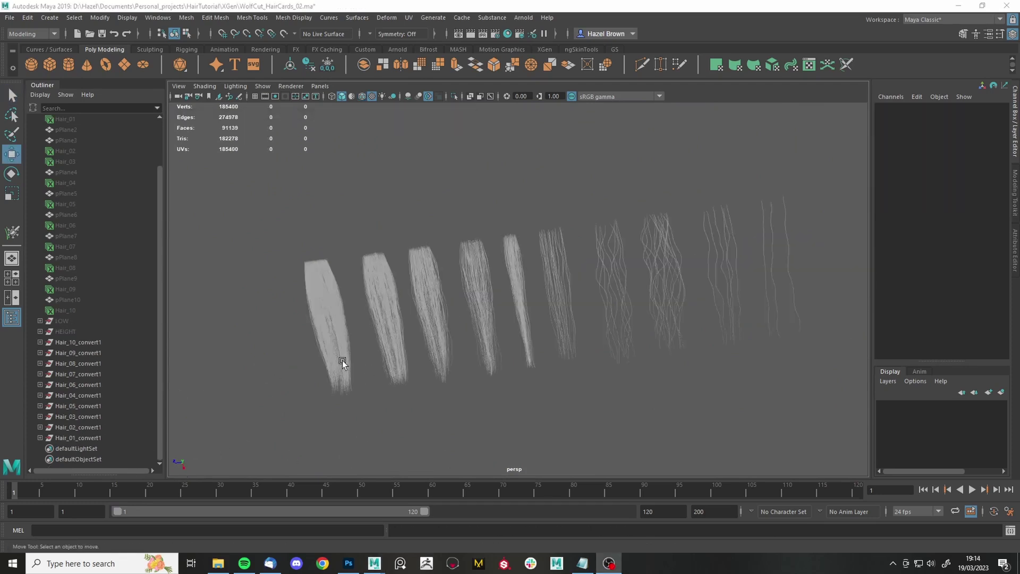
Open the UV Editor for the Hair_01_convert1 mesh and select all of its UV shells.
click(342, 360)
click(410, 19)
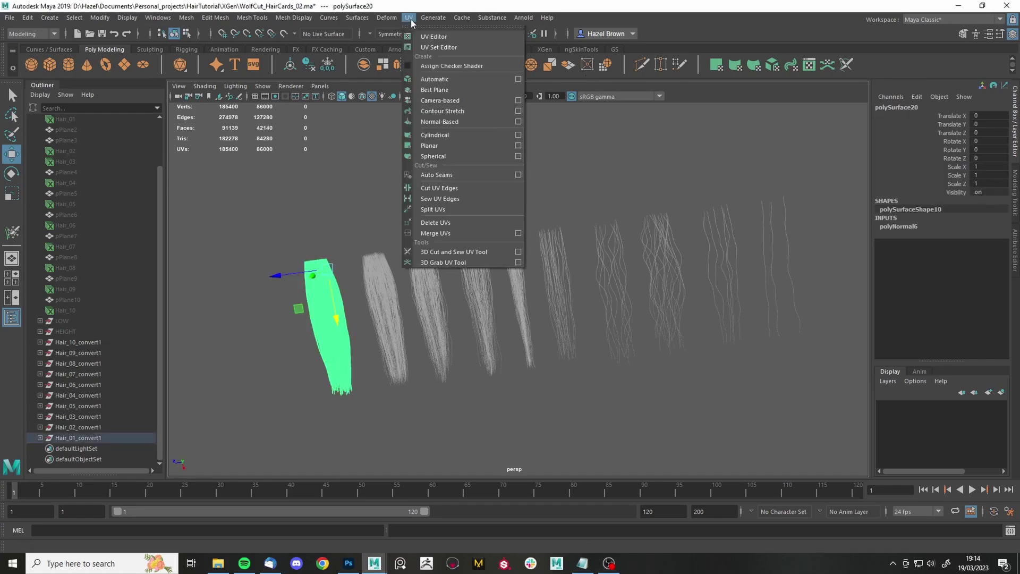
click(438, 40)
scroll(514, 186, up, 5)
right_drag(501, 114, 514, 159)
scroll(402, 186, down, 2)
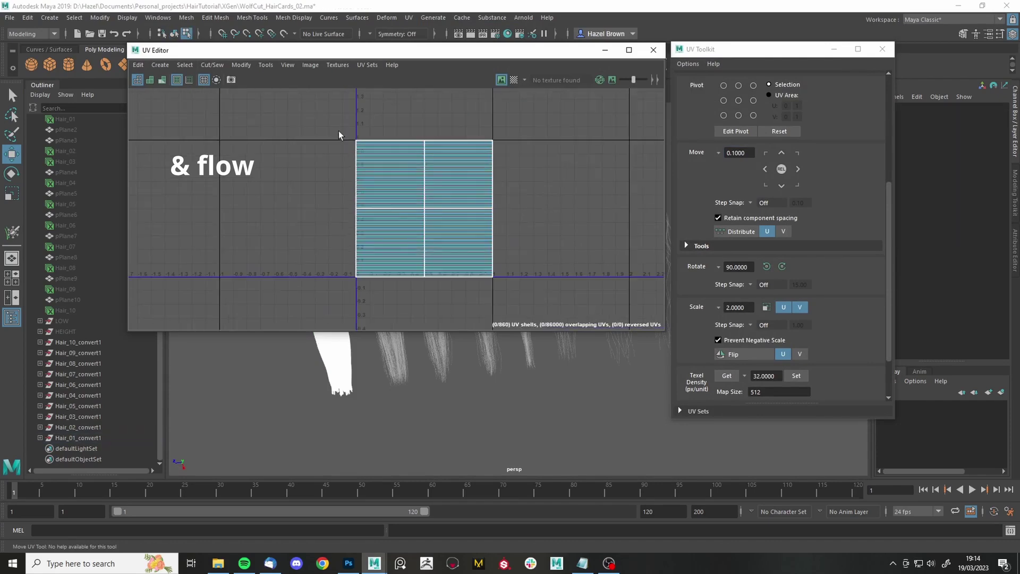
click(351, 374)
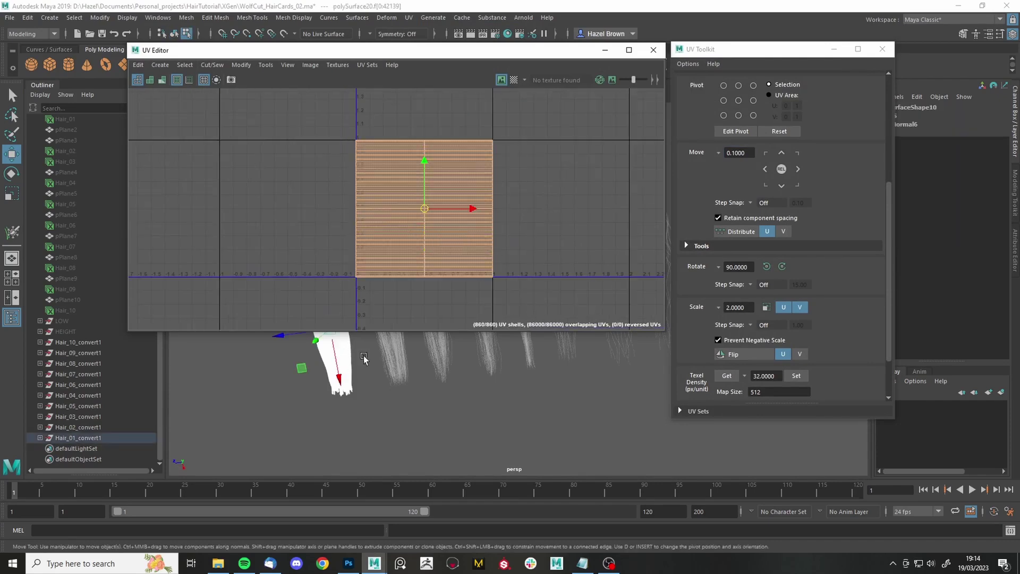
Lay out the selected hair strand UV shells along U using Layout Along.
scroll(725, 333, down, 2)
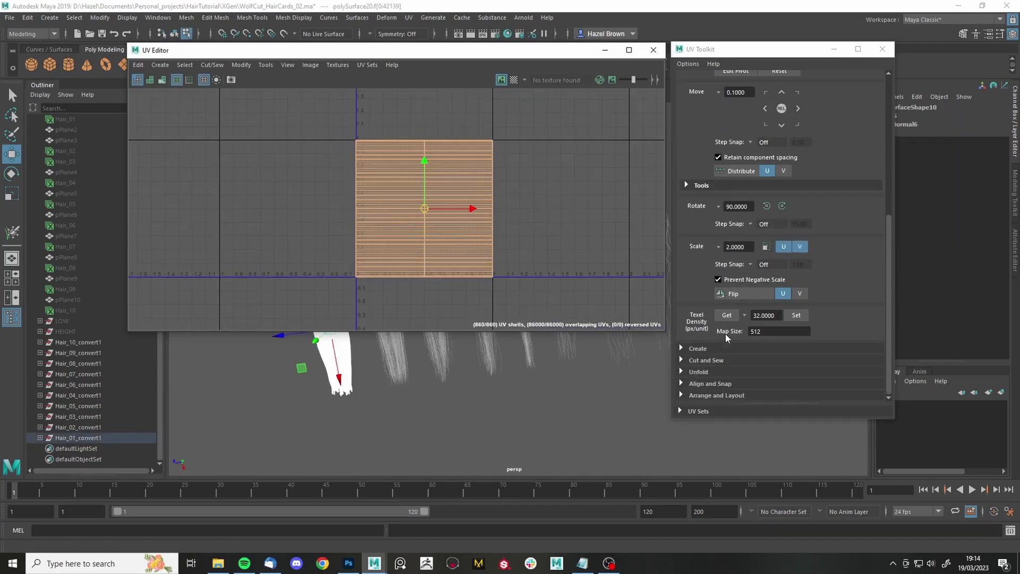
click(723, 396)
scroll(741, 342, down, 5)
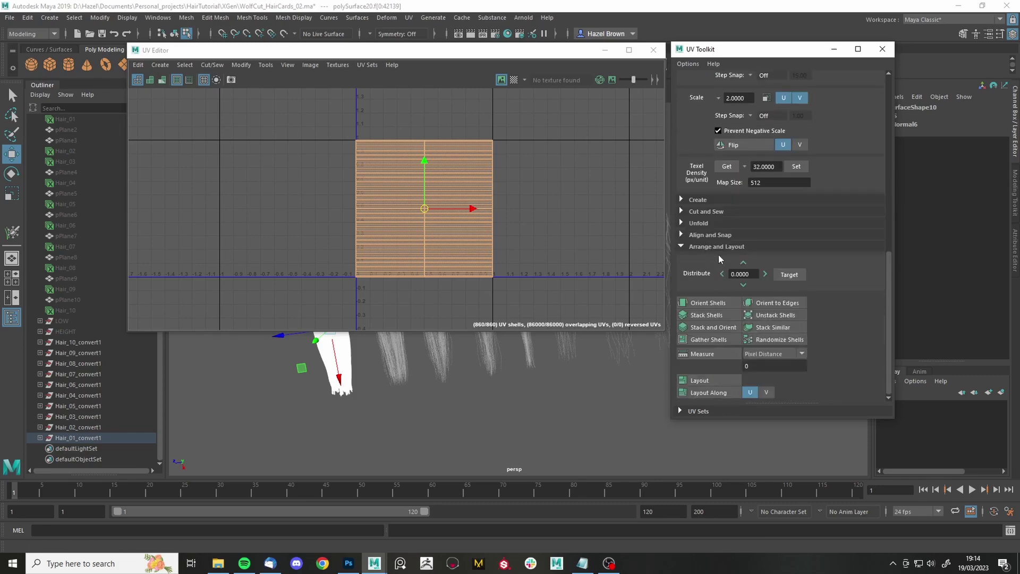
click(726, 393)
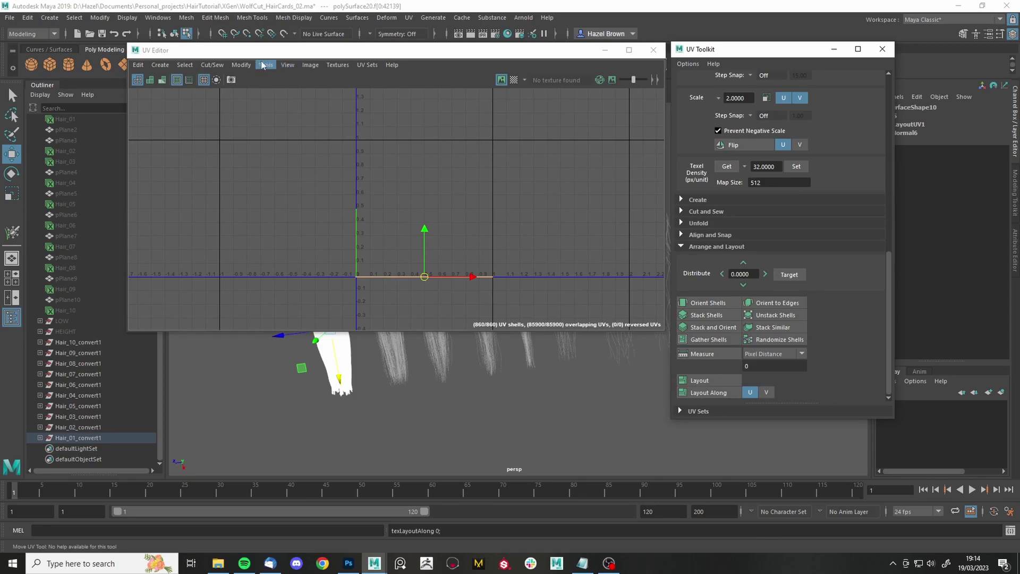
Normalize the strand UVs collectively along V, centred on the closest tile, and check the spread shells up close.
click(245, 65)
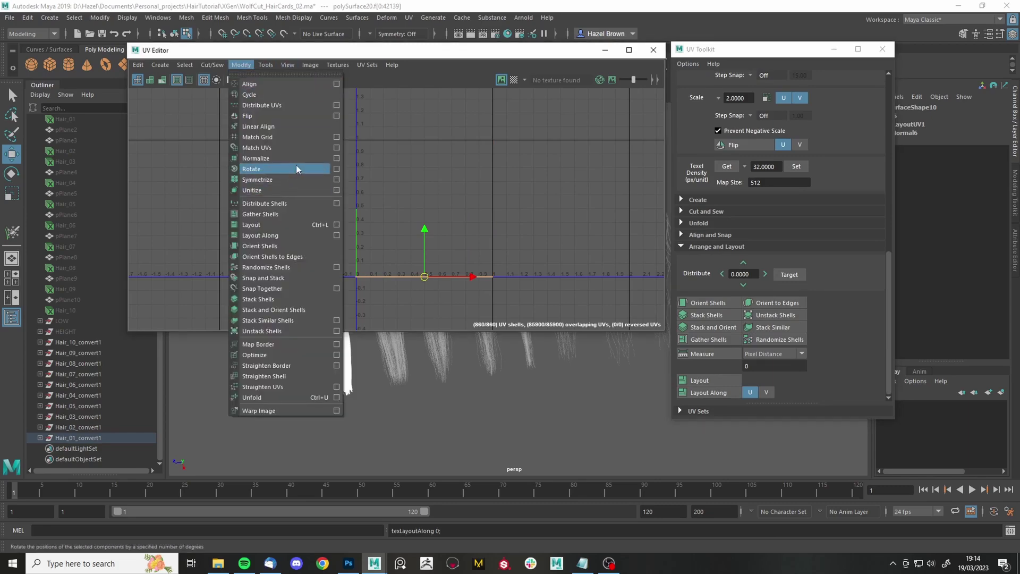
click(338, 159)
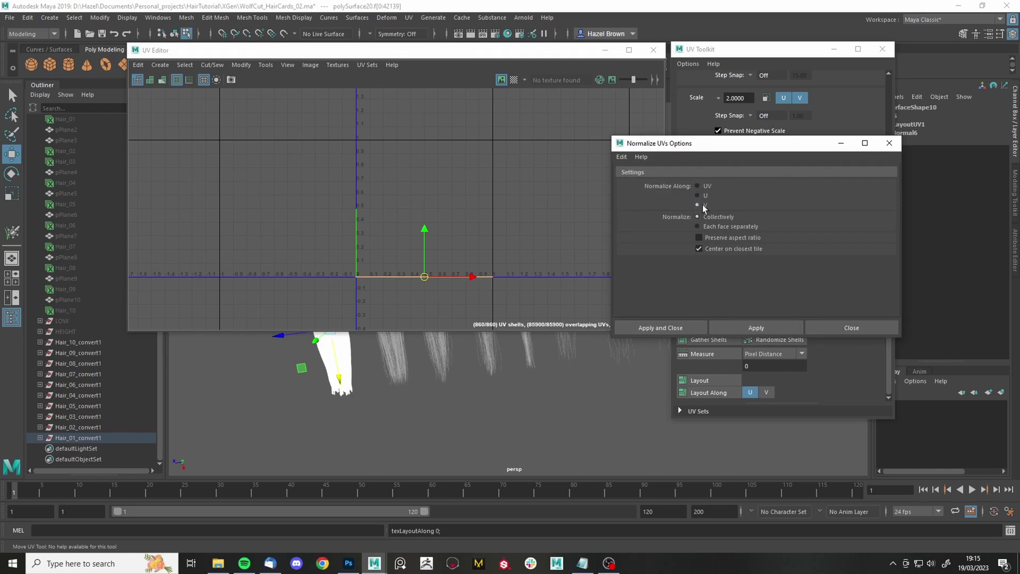
click(732, 326)
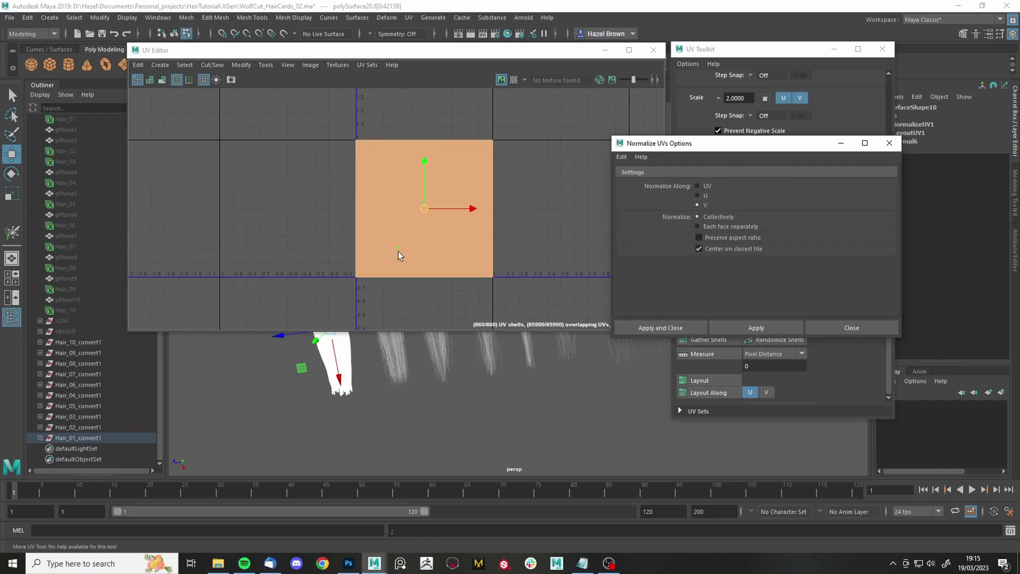
scroll(399, 257, up, 6)
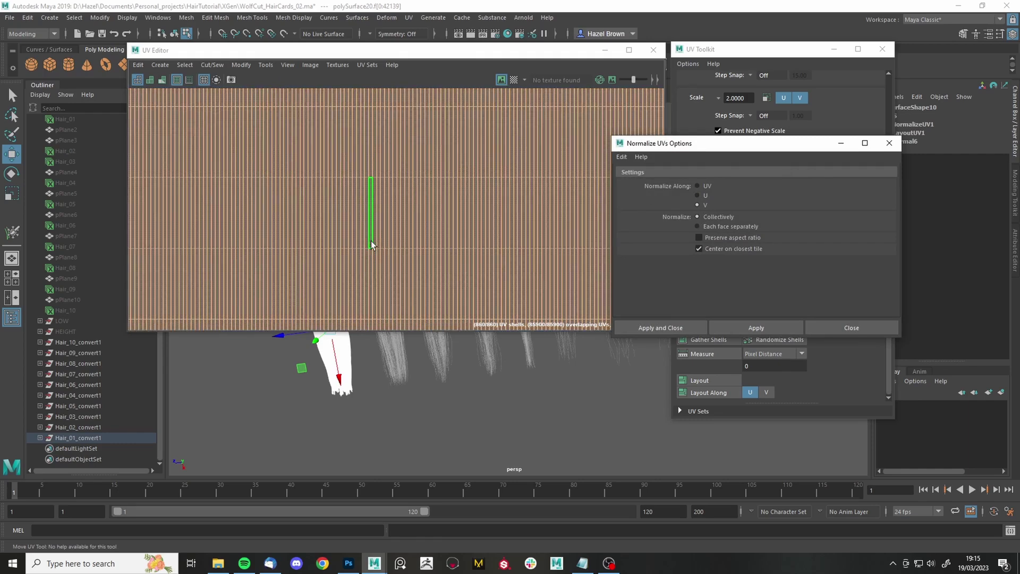
scroll(371, 255, up, 3)
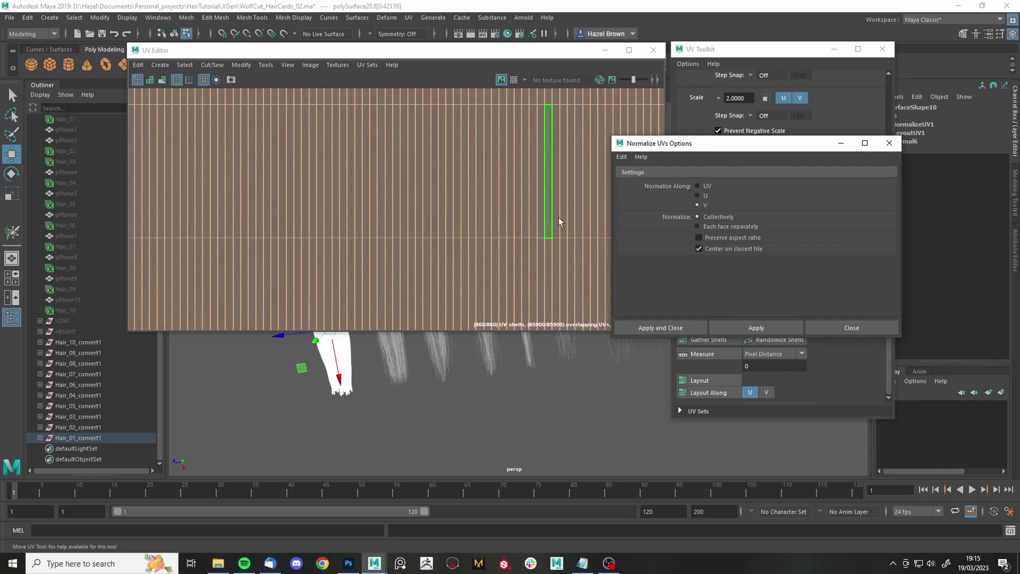
Close the normalize options and select all UV faces of the Hair_02_convert1 mesh in the UV Editor.
click(851, 327)
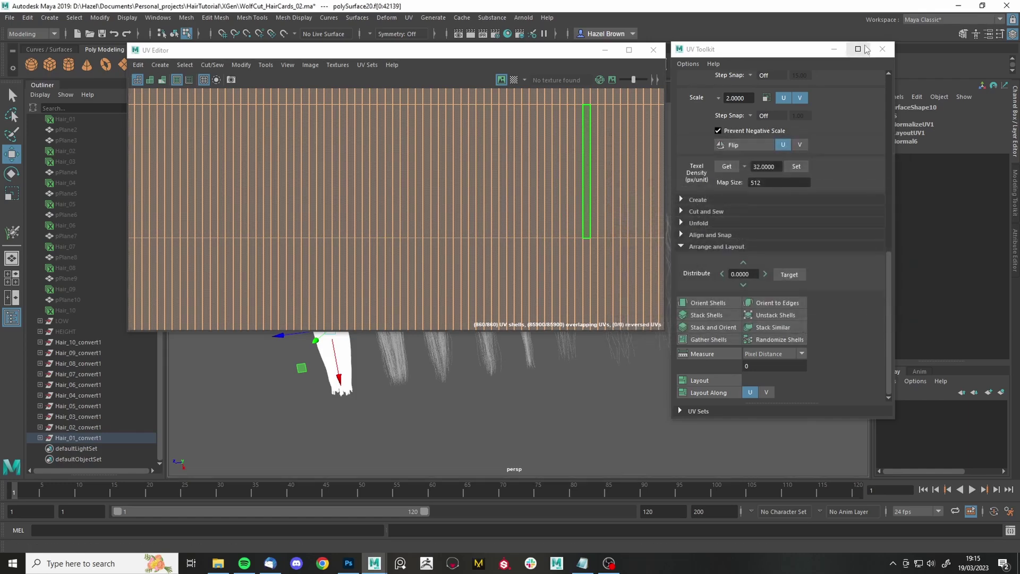
alt+drag(462, 367, 454, 394)
alt+middle_drag(453, 394, 448, 398)
right_drag(304, 379, 442, 207)
click(383, 381)
scroll(467, 223, down, 5)
right_drag(506, 164, 507, 196)
alt+middle_drag(533, 257, 532, 293)
drag(579, 317, 369, 114)
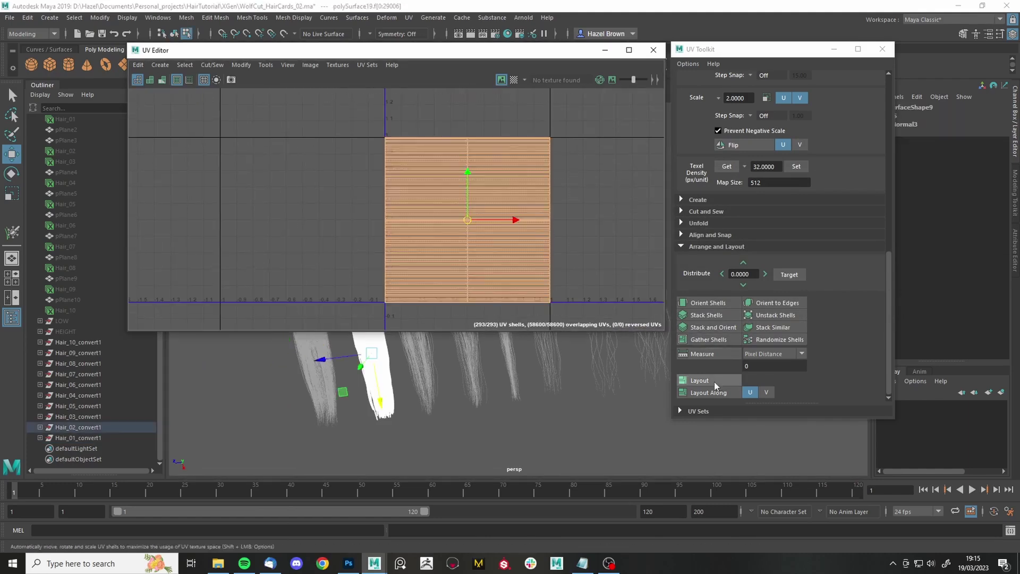
Lay out the selected Hair_02 strand UVs along U and normalize them collectively along V.
click(701, 393)
click(246, 65)
click(337, 158)
click(735, 329)
click(851, 328)
Select all UV faces of the Hair_03_convert1 mesh, lay them out along U and normalize them along V.
right_drag(394, 272, 505, 241)
click(420, 370)
right_drag(441, 186, 440, 221)
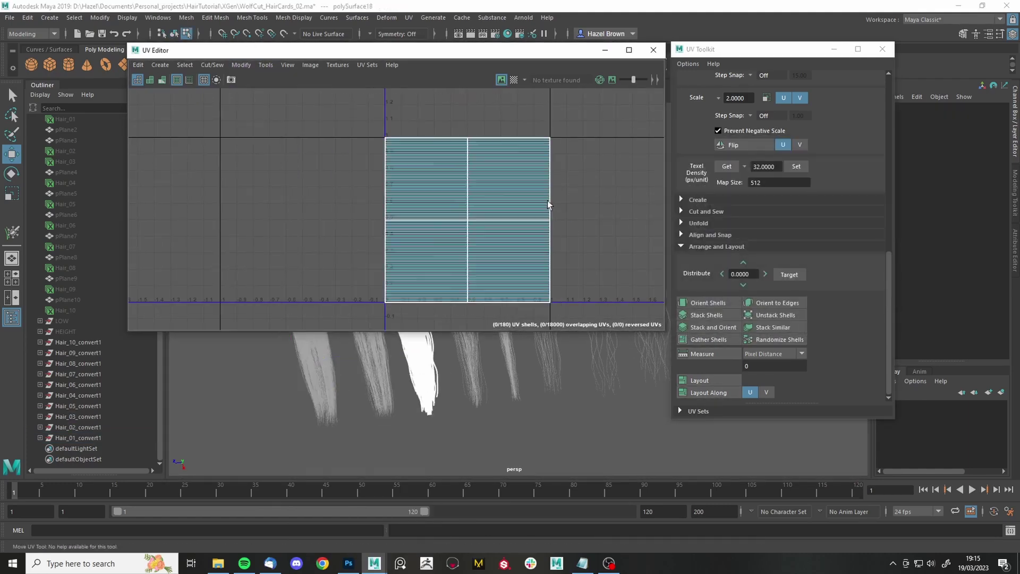
drag(346, 123, 589, 322)
click(711, 395)
click(242, 65)
click(340, 159)
click(738, 330)
click(851, 328)
Select all UV faces of the Hair_04_convert1 mesh, lay them out along U and normalize them along V.
right_drag(424, 386, 476, 256)
click(473, 380)
right_drag(564, 164, 565, 196)
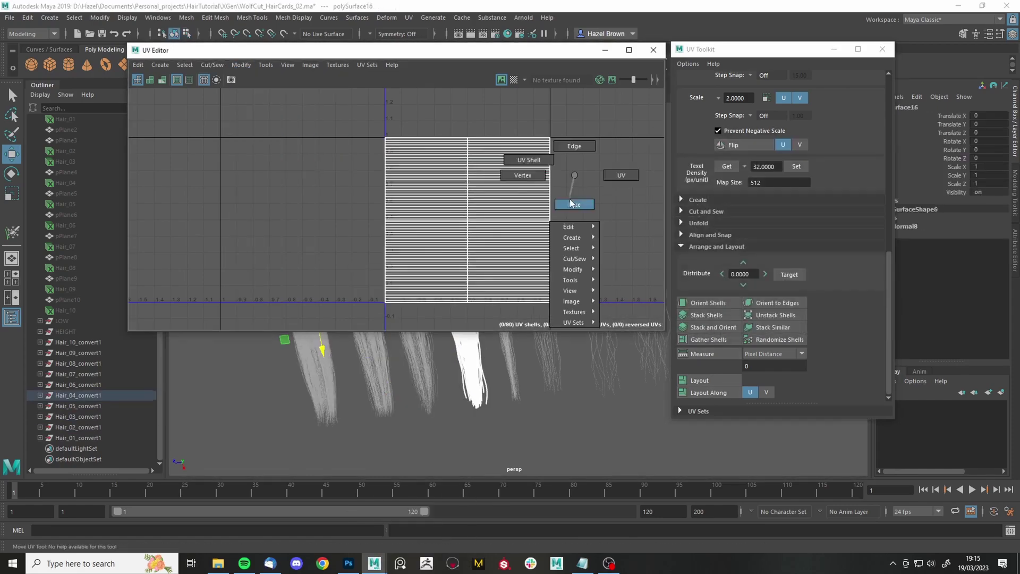
drag(340, 114, 591, 320)
click(710, 393)
click(242, 65)
click(336, 159)
click(738, 330)
Select all UV faces of the Hair_05_convert1 mesh, lay them out along U and normalize them along V.
right_drag(468, 385, 514, 270)
click(511, 372)
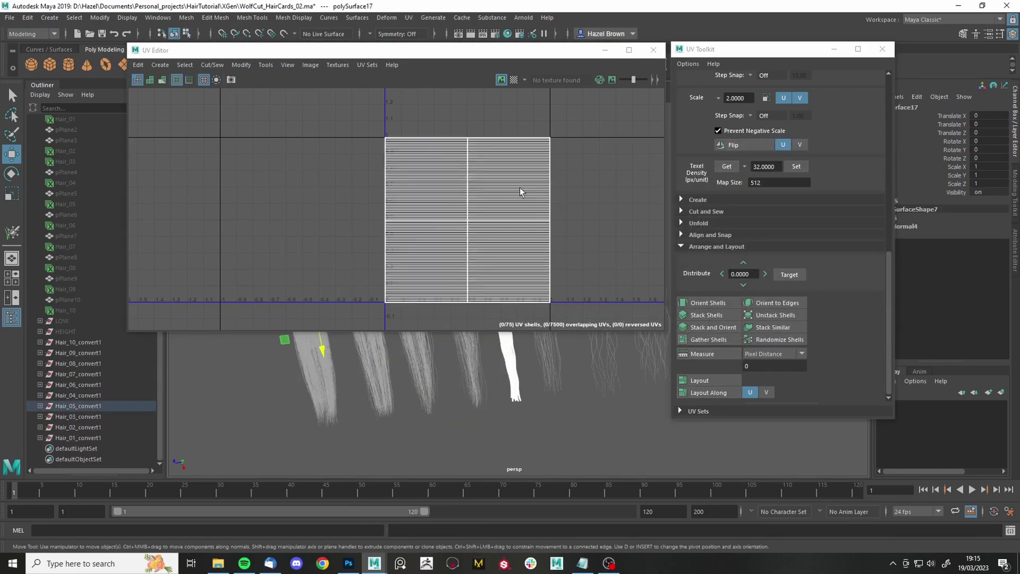
right_drag(521, 191, 522, 222)
drag(350, 95, 587, 317)
click(712, 392)
click(242, 65)
click(336, 158)
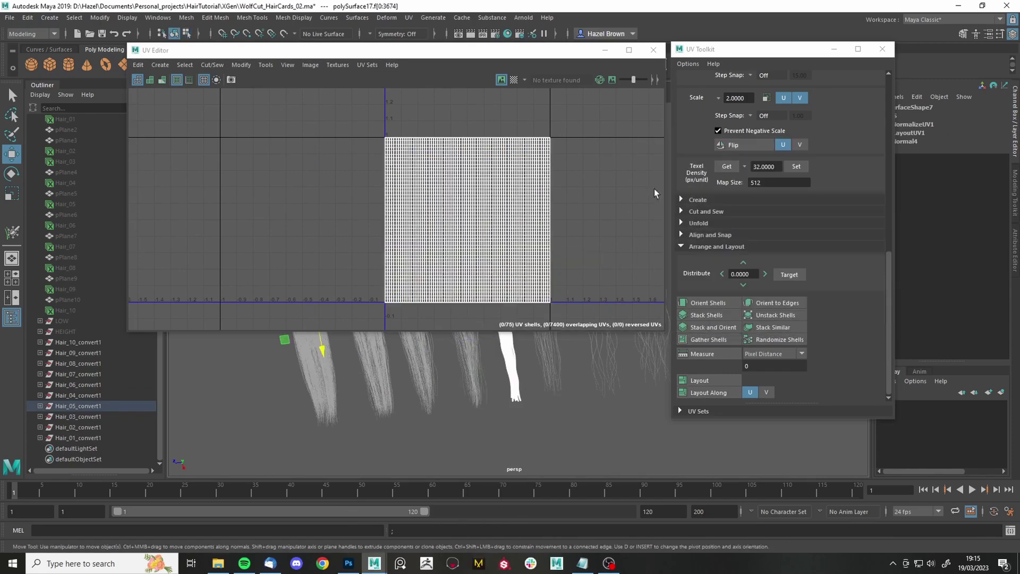
click(666, 331)
Select all UV faces of the Hair_06_convert1 mesh, lay them out along U and normalize them along V.
click(547, 367)
drag(364, 123, 567, 314)
click(711, 392)
click(242, 65)
click(336, 159)
click(665, 330)
Select all UV faces of the Hair_07_convert1 mesh, lay them out along U and normalize them along V.
click(602, 377)
alt+middle_drag(602, 378, 510, 441)
right_drag(504, 197, 506, 227)
drag(367, 123, 569, 315)
click(711, 392)
click(243, 64)
click(337, 160)
click(665, 330)
Select all UV faces of the Hair_08_convert1 mesh, lay them out along U and normalize them along V.
click(551, 372)
right_drag(504, 194, 505, 225)
drag(349, 107, 567, 315)
click(710, 392)
click(242, 65)
click(336, 159)
click(665, 329)
Select all UV faces of the Hair_09_convert1 mesh, lay them out along U and normalize them along V.
click(612, 375)
right_drag(507, 195, 507, 228)
drag(355, 111, 569, 315)
click(710, 392)
click(242, 65)
click(336, 159)
click(664, 329)
Select all UV faces of the Hair_10_convert1 mesh, lay them out along U and normalize them along V.
click(612, 374)
alt+middle_drag(529, 391, 407, 408)
click(534, 380)
right_drag(551, 187, 559, 218)
drag(355, 112, 568, 315)
click(707, 393)
click(242, 64)
click(336, 160)
click(665, 330)
Return to object mode, close the UV windows, select all ten hair meshes and delete their history.
right_drag(547, 383, 584, 356)
click(882, 49)
click(653, 50)
scroll(510, 297, down, 5)
alt+middle_drag(478, 319, 592, 281)
drag(340, 223, 695, 395)
scroll(478, 295, up, 5)
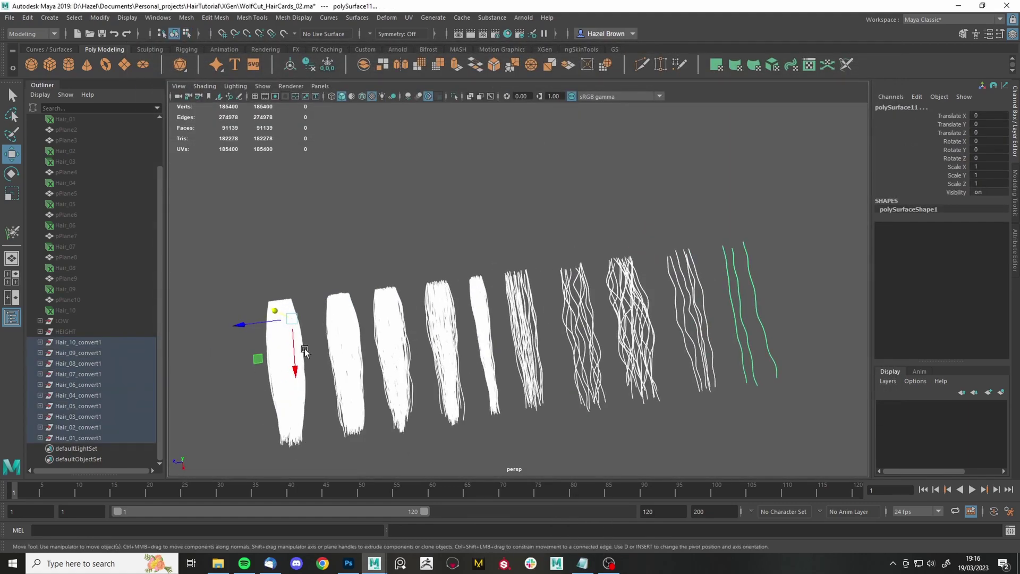
Separate the Hair_01_convert1 mesh into individual hair strands.
click(300, 427)
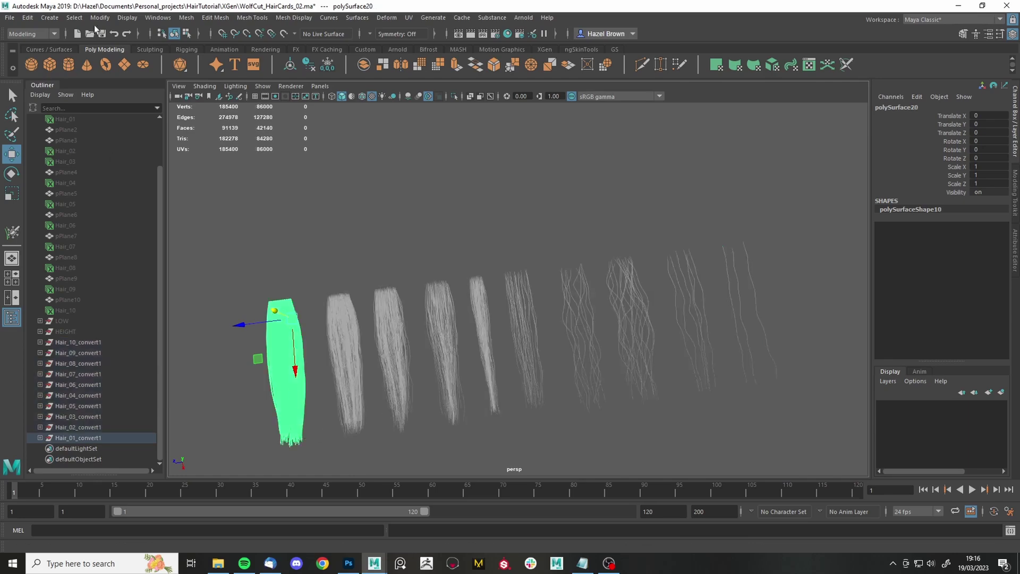
click(185, 19)
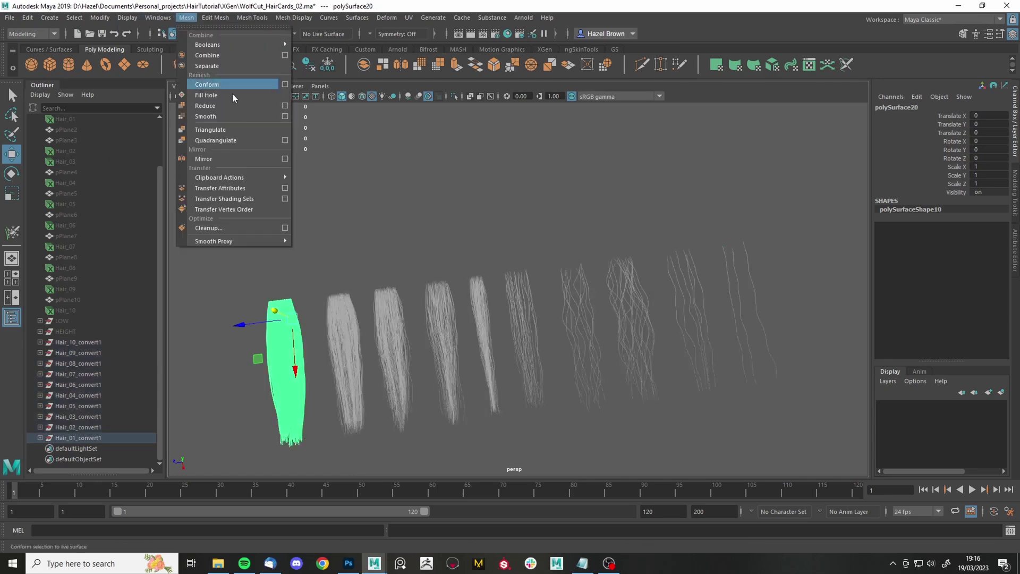
click(213, 66)
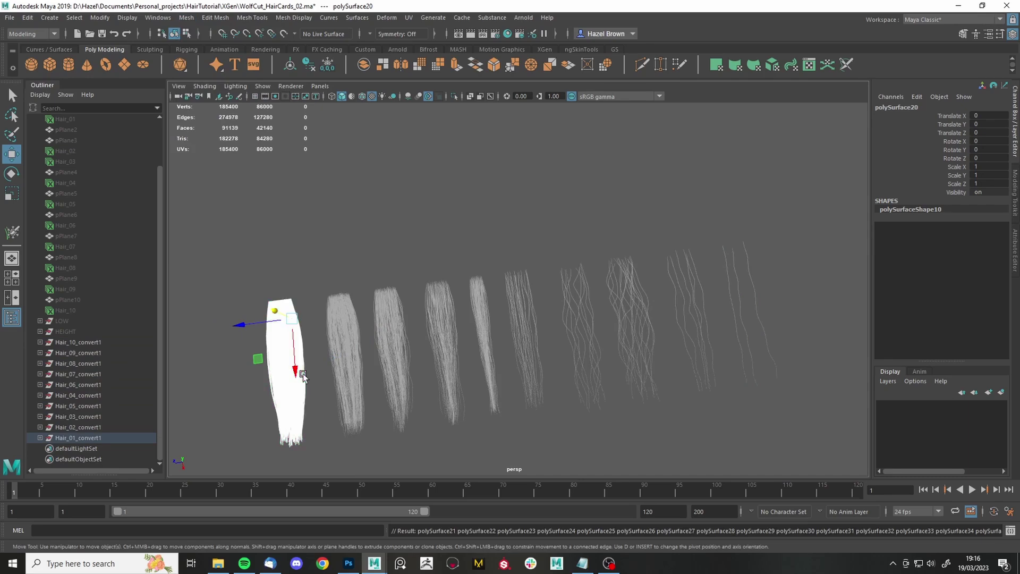
Separate the Hair_02_convert1 and Hair_03_convert1 meshes into individual strands.
click(349, 368)
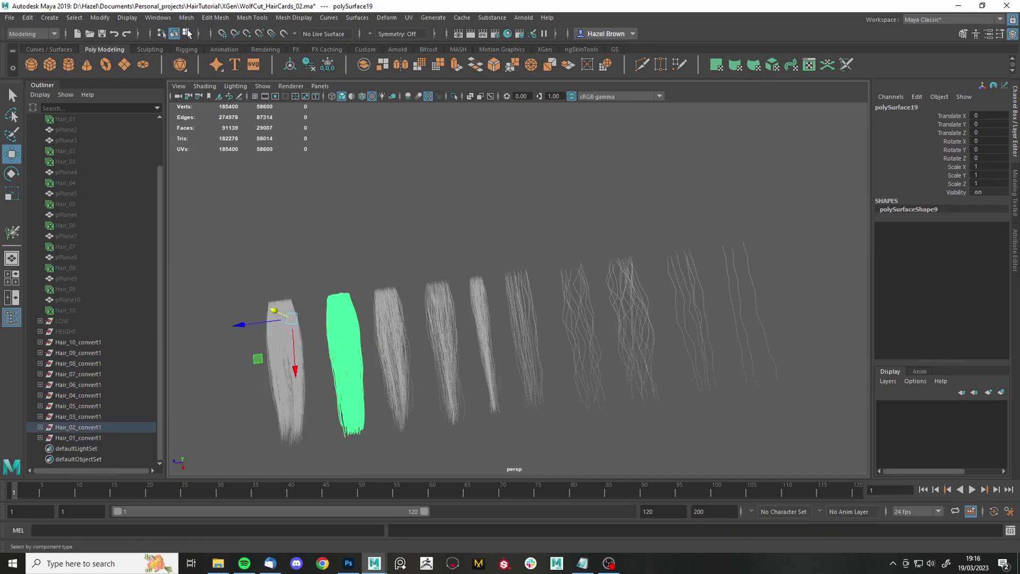
click(186, 17)
click(222, 68)
click(395, 348)
click(187, 18)
click(222, 68)
Repeat Separate on the Hair_04_convert1, Hair_05_convert1 and Hair_06_convert1 meshes.
click(453, 368)
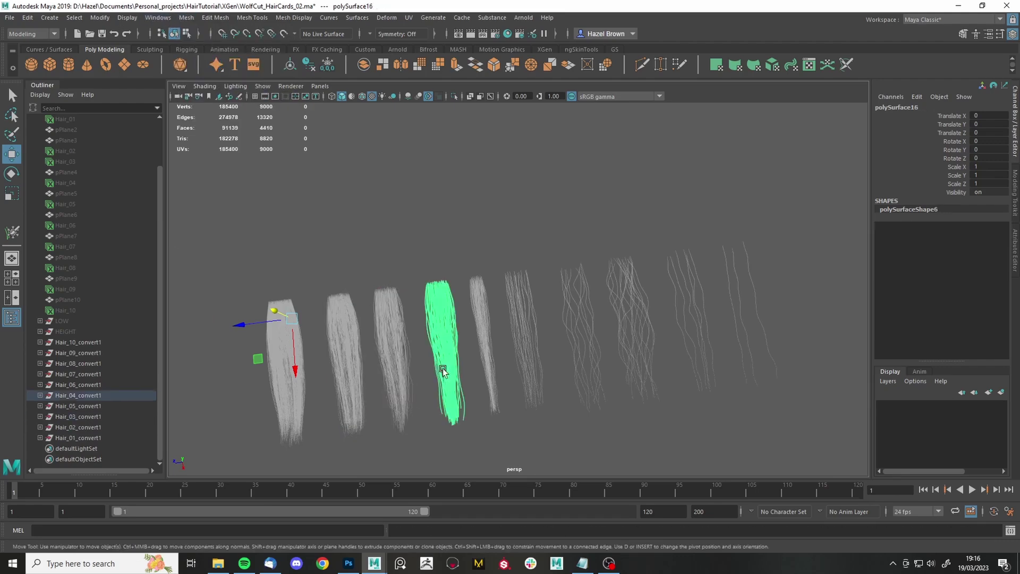
key(g)
click(485, 364)
key(g)
click(526, 357)
key(g)
Repeat Separate on the Hair_07_convert1, Hair_08_convert1, Hair_09_convert1 and Hair_10_convert1 meshes.
click(582, 345)
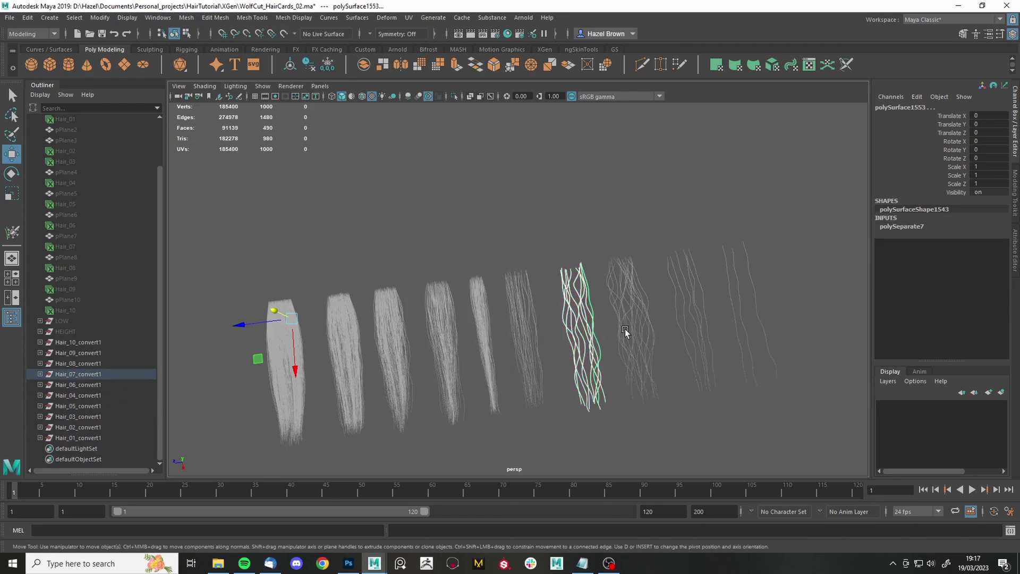
click(624, 329)
key(g)
click(681, 321)
drag(682, 321, 689, 320)
click(690, 321)
key(g)
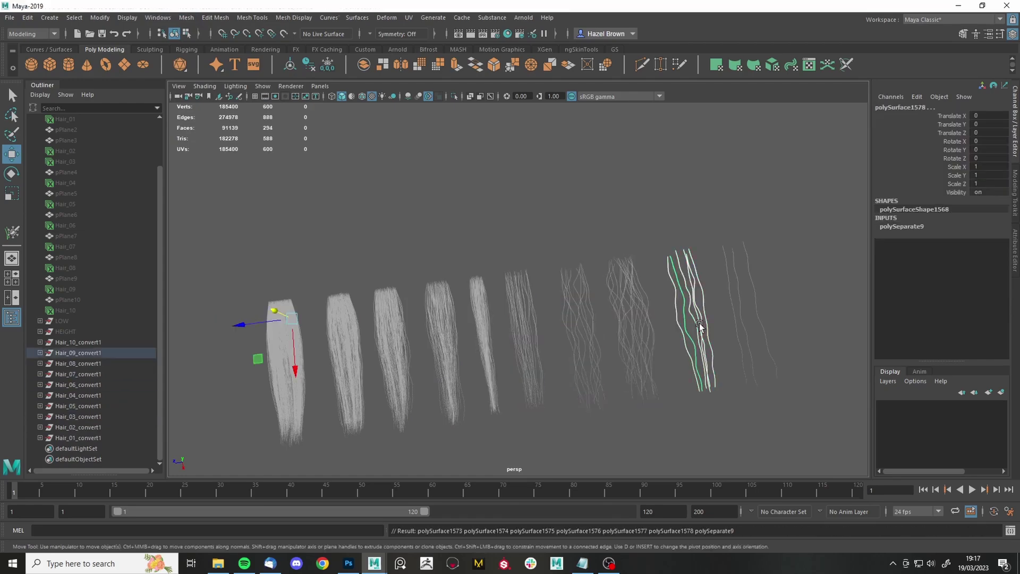
click(760, 316)
key(g)
Pick individual strands up close to check that the Hair_02 clump is separated.
scroll(364, 377, up, 2)
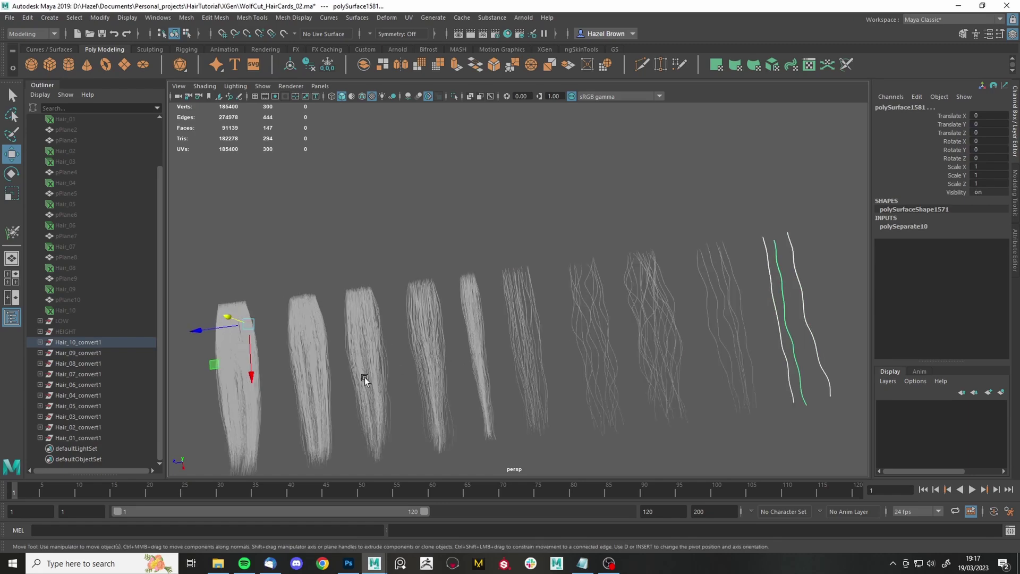
click(295, 409)
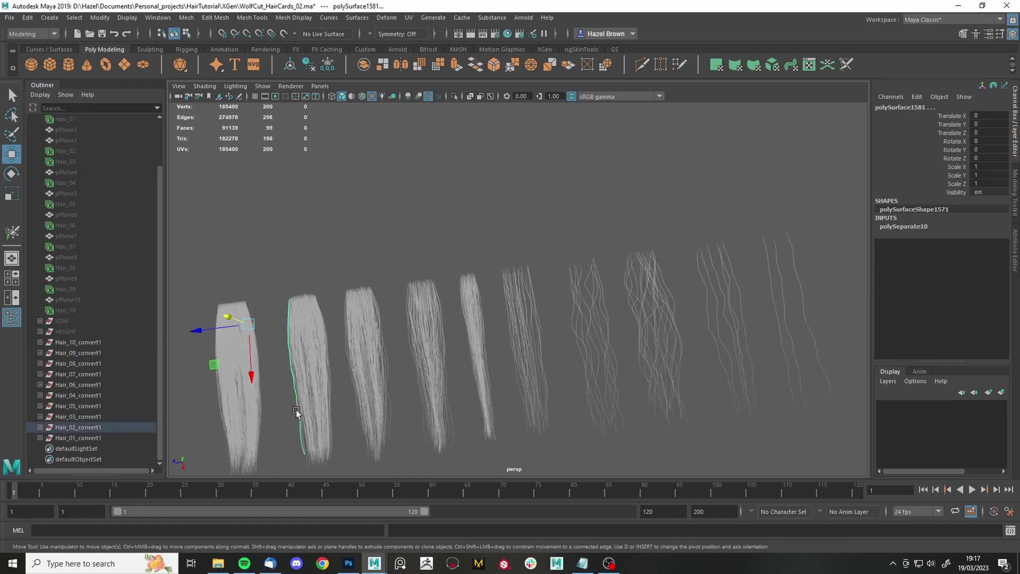
alt+middle_drag(370, 402, 486, 354)
scroll(414, 372, up, 5)
click(256, 377)
click(256, 377)
click(222, 358)
click(257, 386)
click(235, 358)
click(255, 368)
click(238, 341)
scroll(319, 351, down, 6)
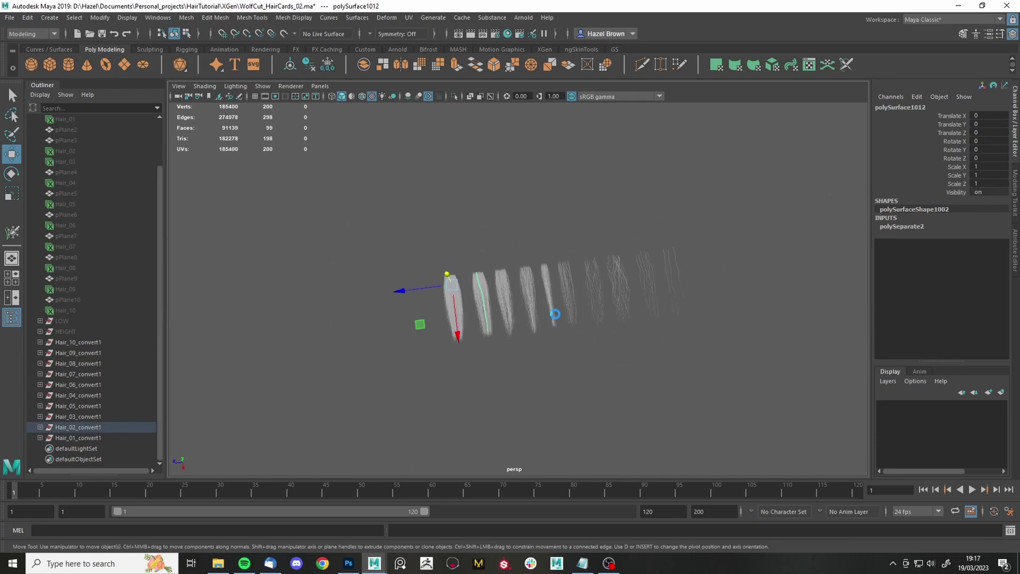
Select all the separated hair strands and delete their history.
drag(719, 338, 343, 212)
scroll(592, 387, up, 4)
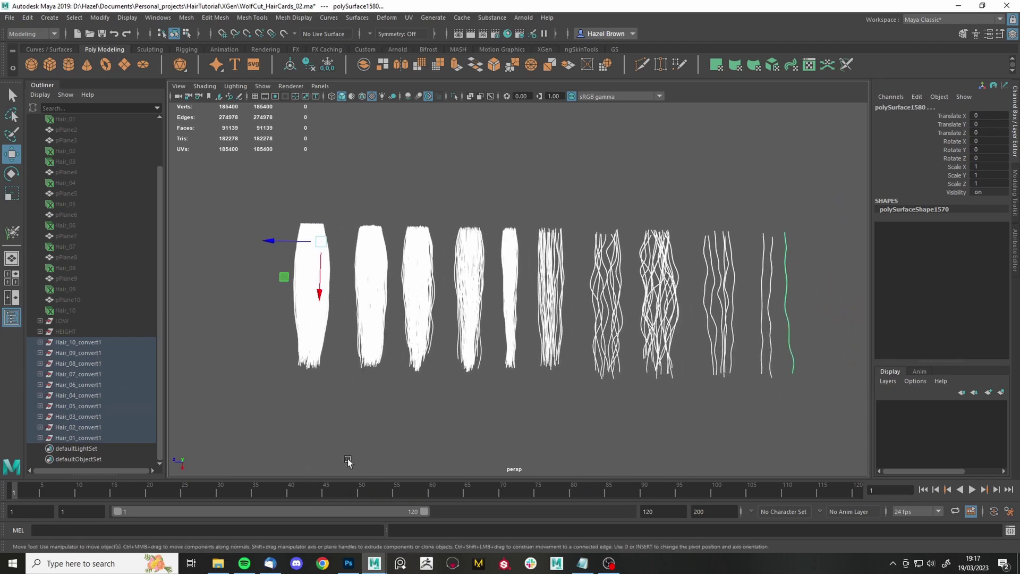
Switch to File Explorer and look over the 25, 75, black and white images in the BakingTextures folder.
click(217, 563)
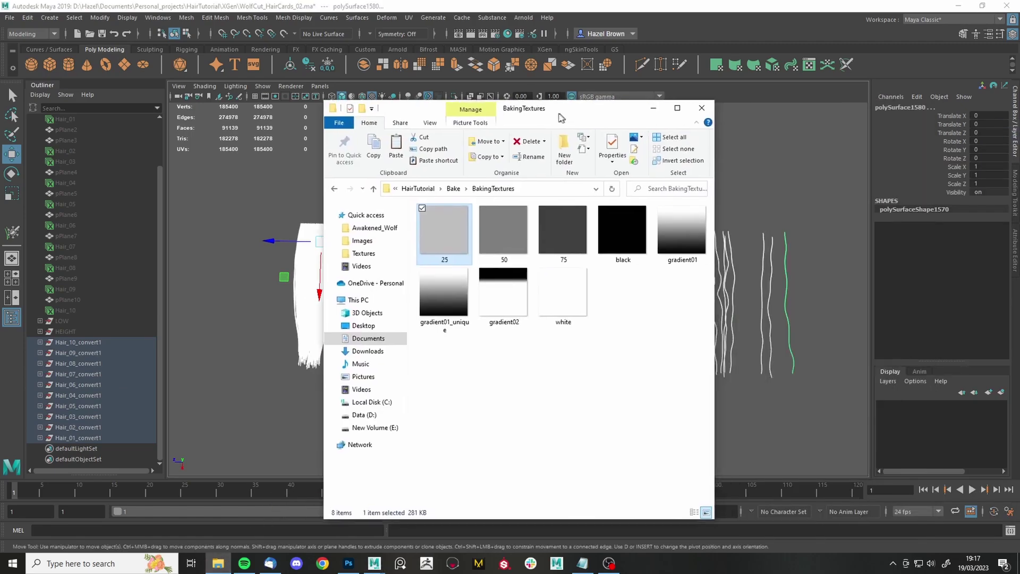
click(458, 237)
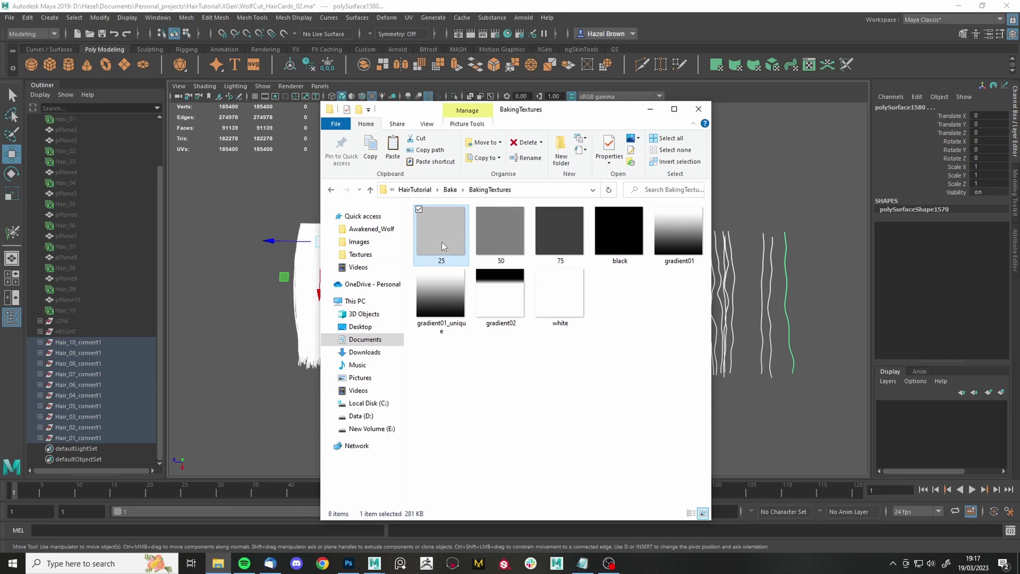
click(559, 233)
click(633, 239)
click(572, 291)
click(651, 110)
Switch to Photoshop to view the hair alpha in T_OrcHair_.psd, and return to Maya to compare the strand clumps.
click(349, 561)
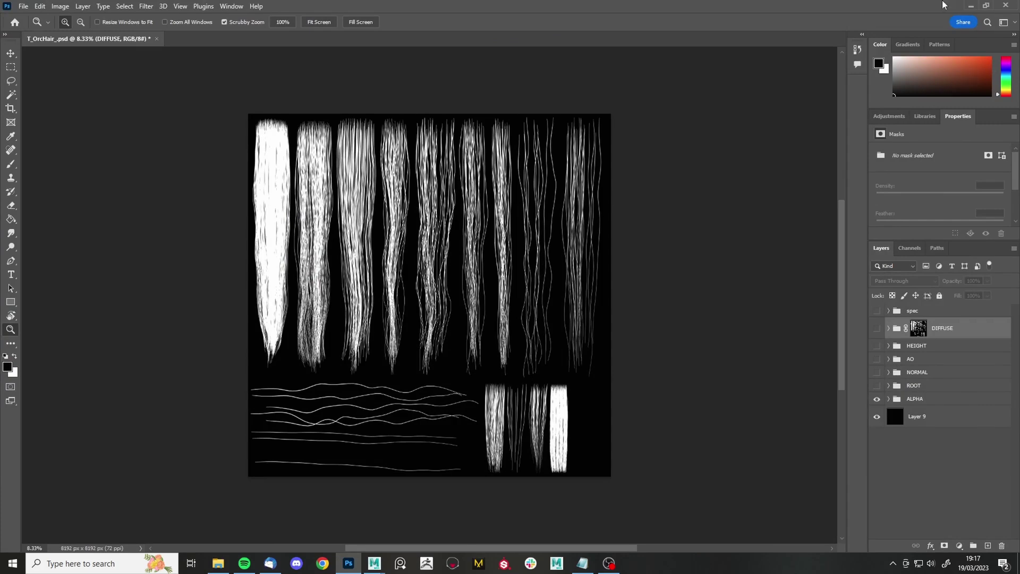
click(967, 5)
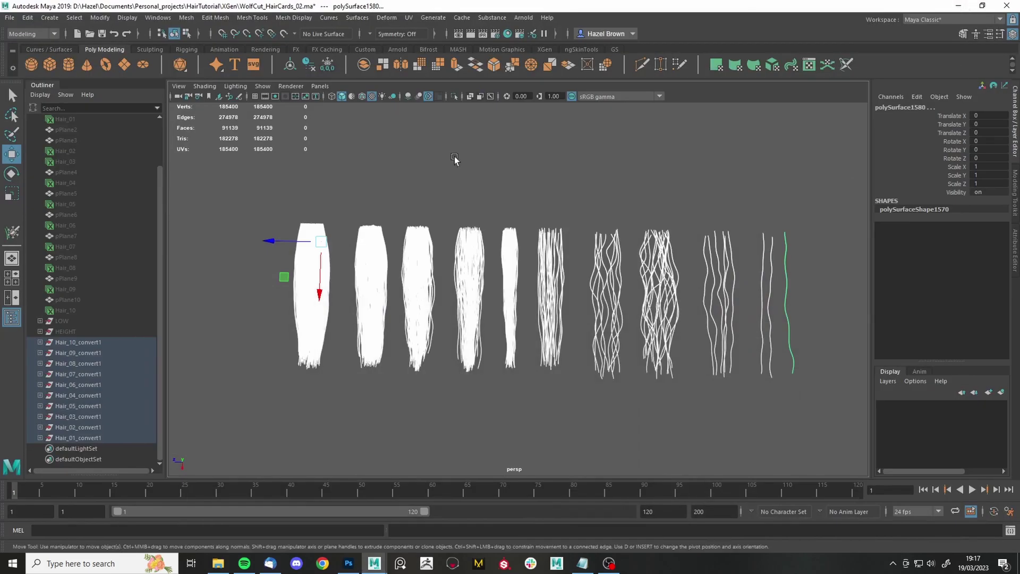
scroll(275, 329, up, 3)
scroll(393, 250, down, 3)
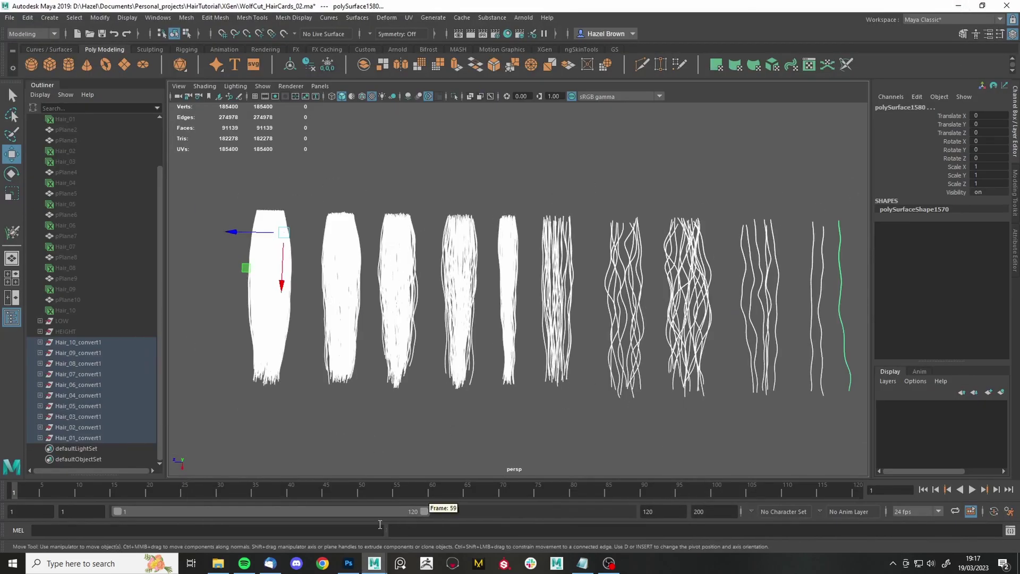
Switch to Photoshop, show and expand the DIFFUSE group, hide Levels 12 and examine its layers and the strand colours up close.
click(348, 563)
click(877, 329)
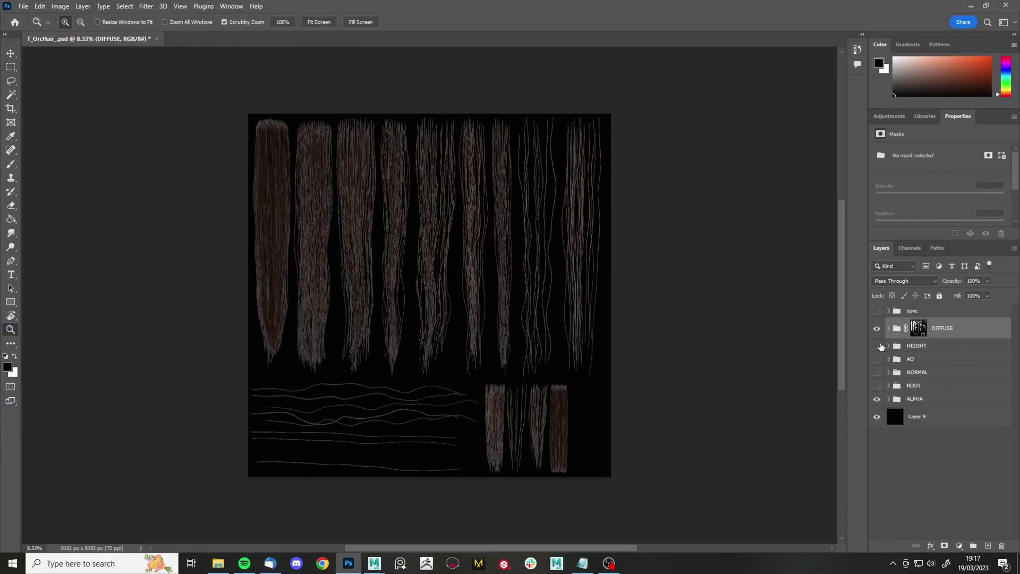
click(888, 329)
scroll(882, 340, down, 1)
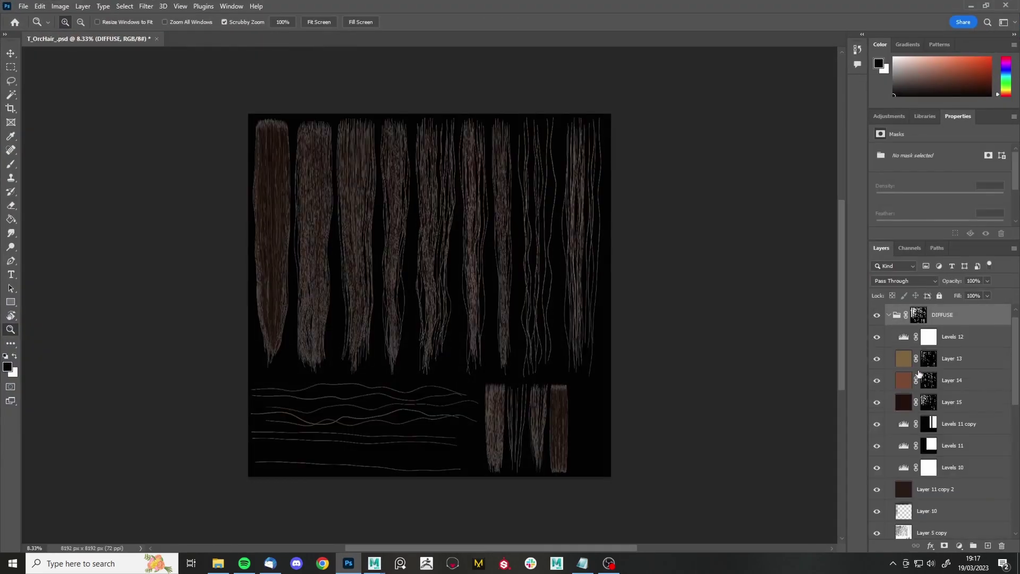
click(876, 337)
scroll(880, 388, down, 5)
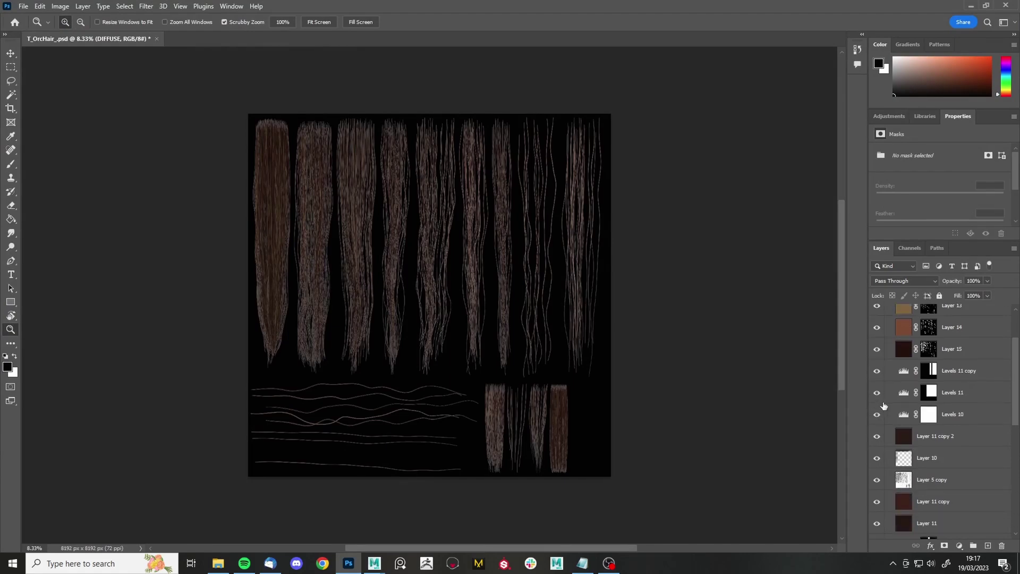
scroll(884, 419, down, 5)
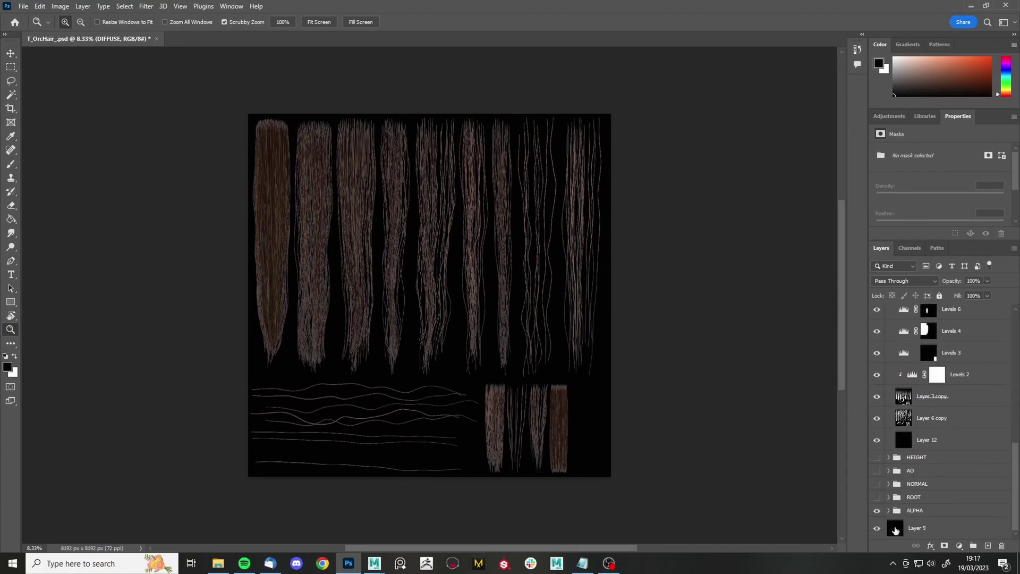
scroll(876, 518, up, 5)
alt+scroll(350, 198, up, 3)
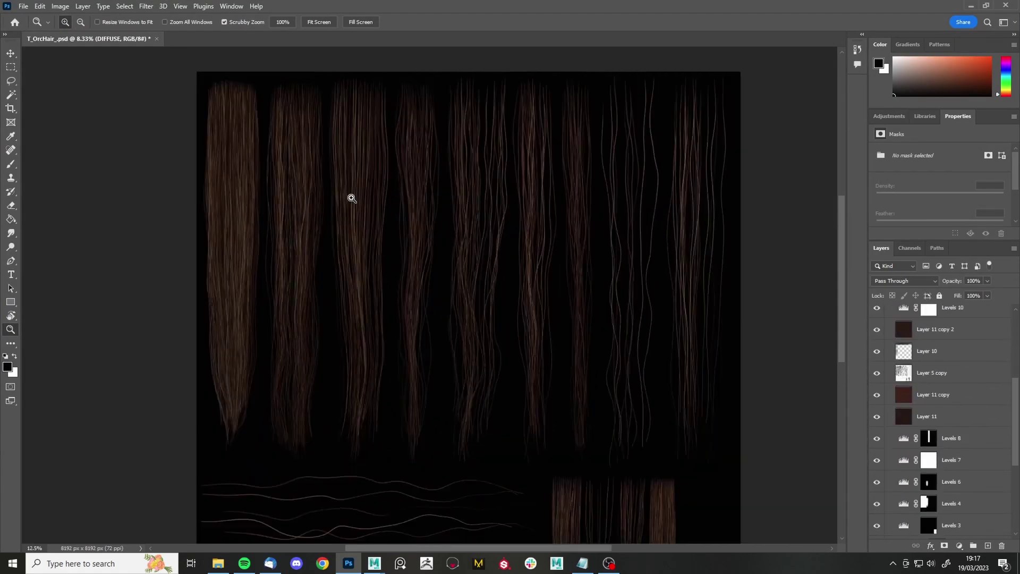
scroll(892, 366, up, 5)
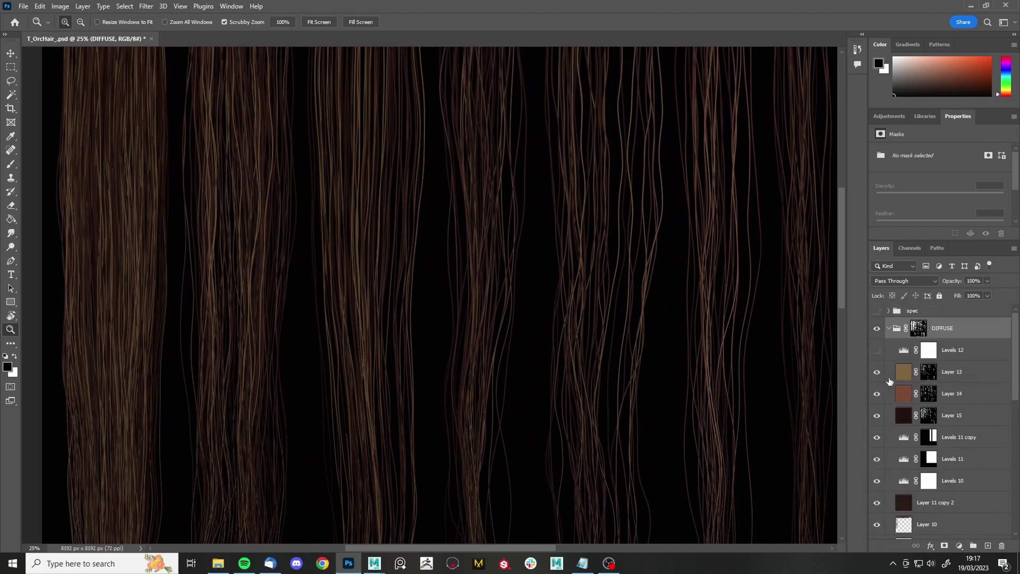
Examine the layer masks of Layer 13, Layer 14 and Layer 15 on their own, along with their colour fills.
alt+click(930, 381)
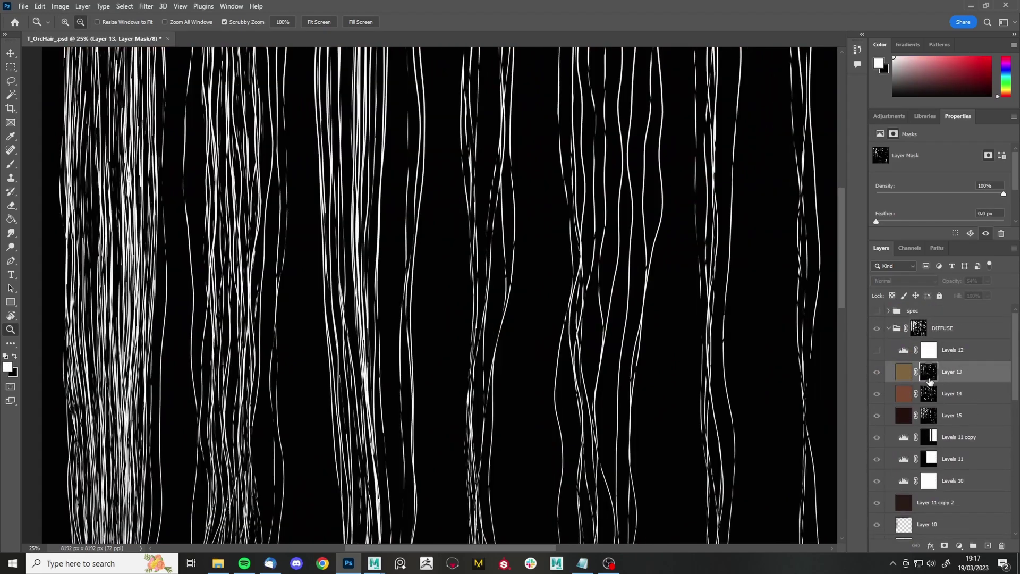
click(927, 394)
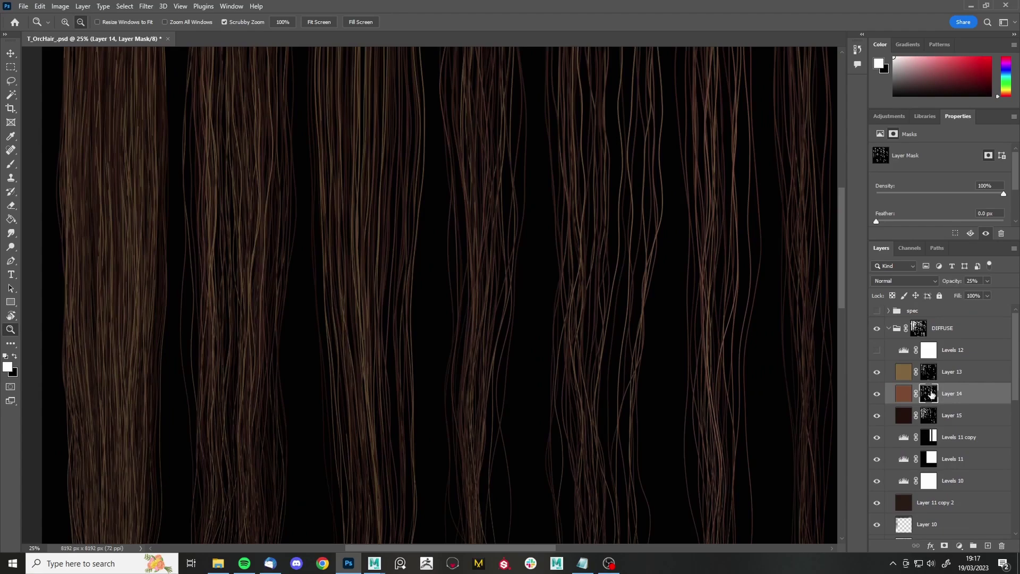
alt+click(931, 394)
click(932, 419)
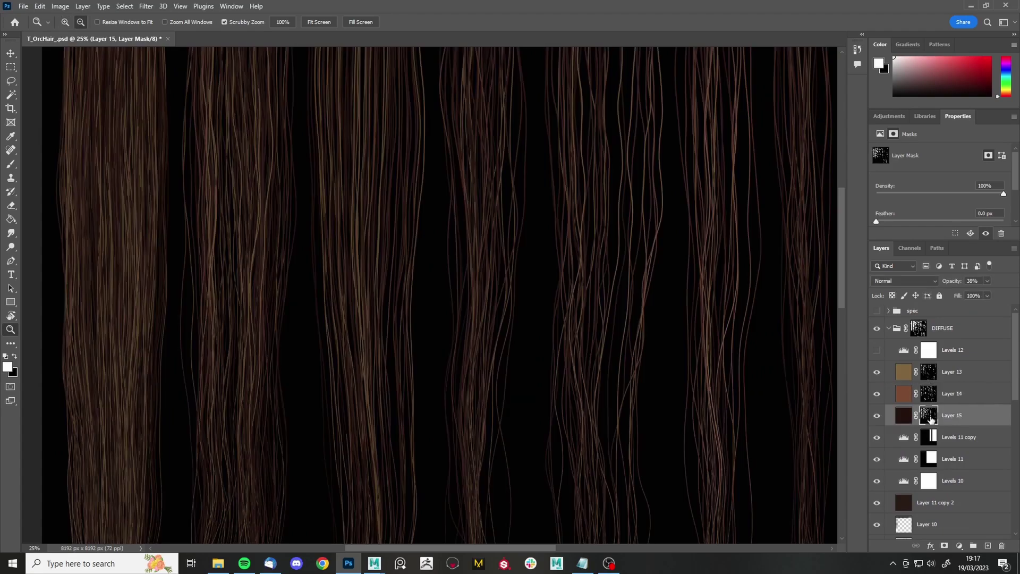
alt+click(931, 419)
click(901, 397)
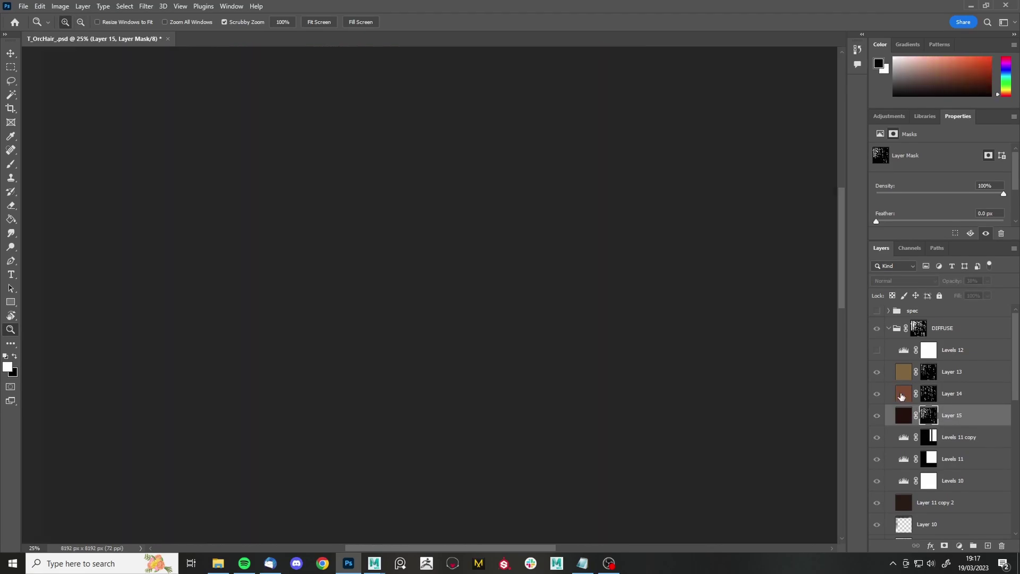
click(902, 365)
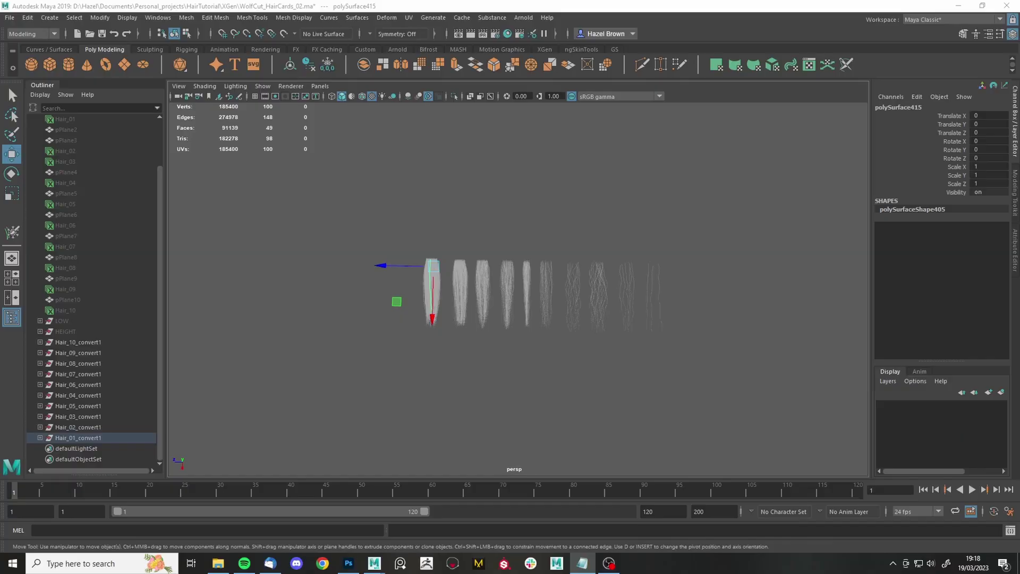
key(alt+Tab)
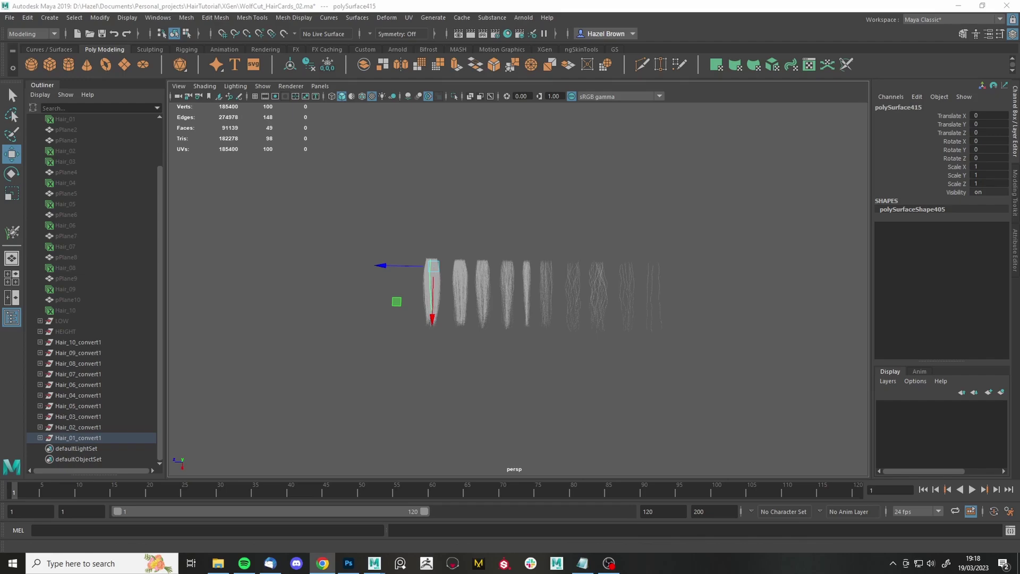
Switch to Chrome and look over the forum post sharing the MEL script that randomly selects a percentage of objects.
drag(1019, 385, 424, 1)
drag(170, 207, 257, 278)
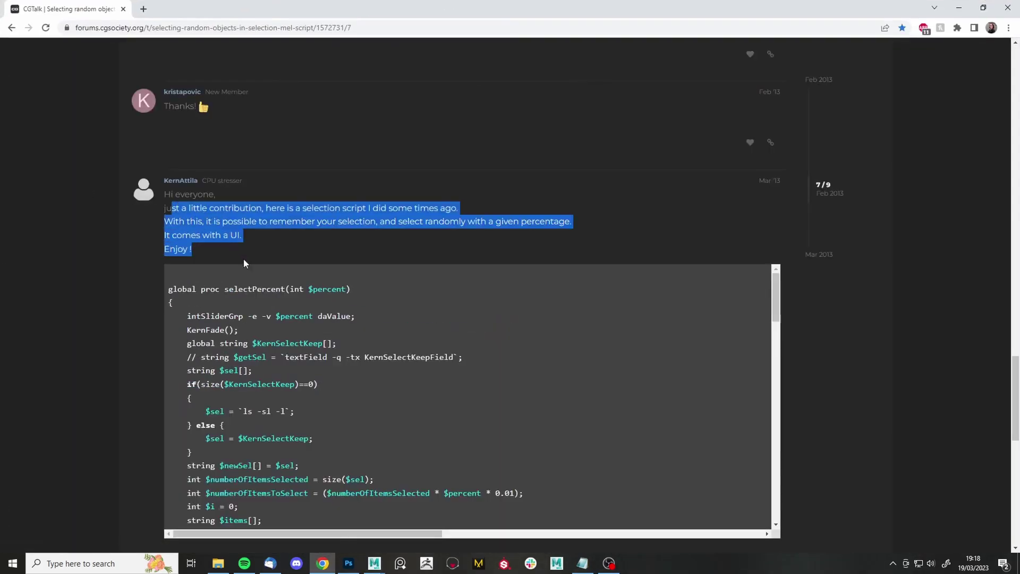
scroll(355, 362, down, 3)
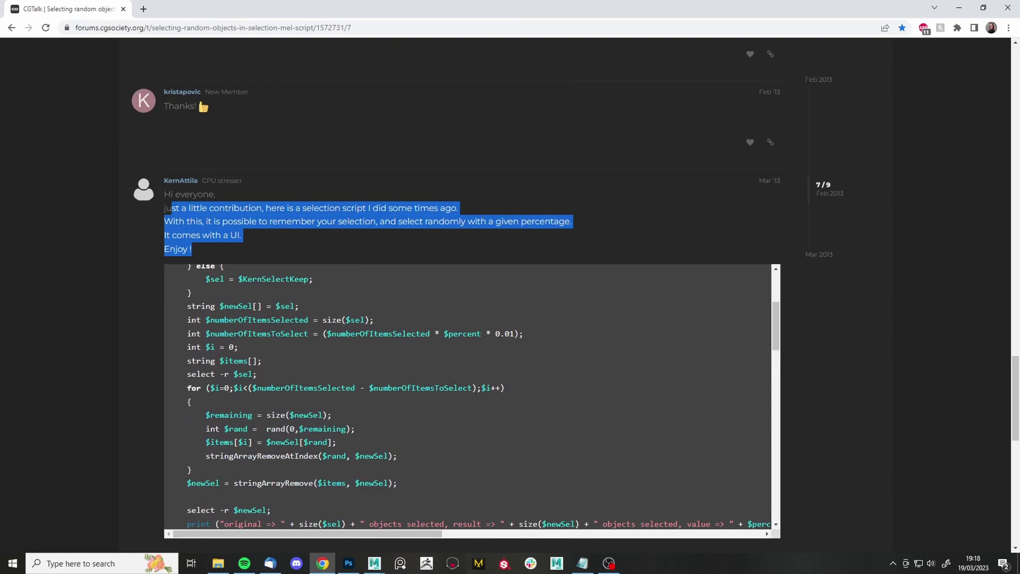
key(alt+Tab)
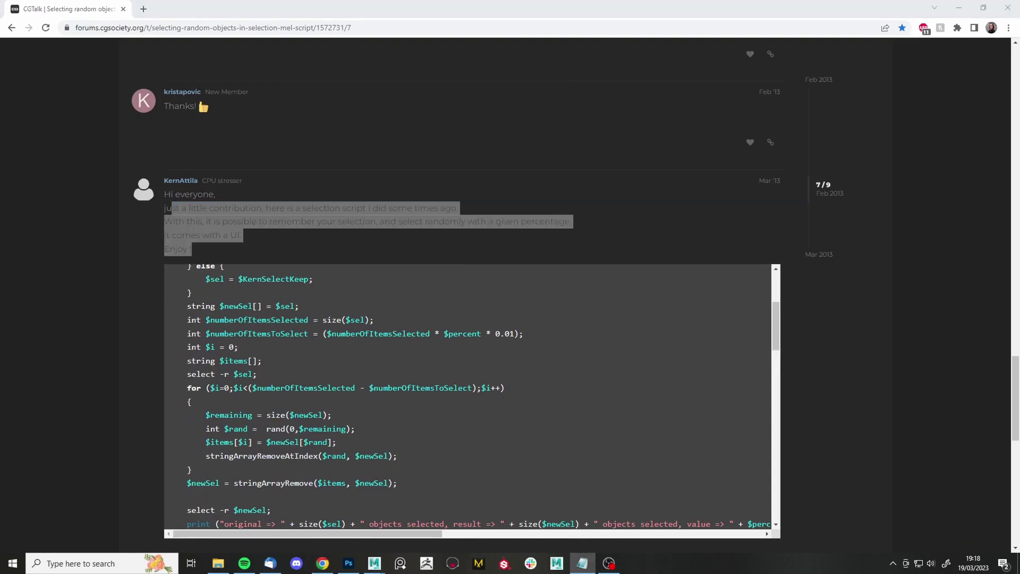
click(156, 27)
text(https://youtu.be/_BSIDfF-lys?t=1)
key(Return)
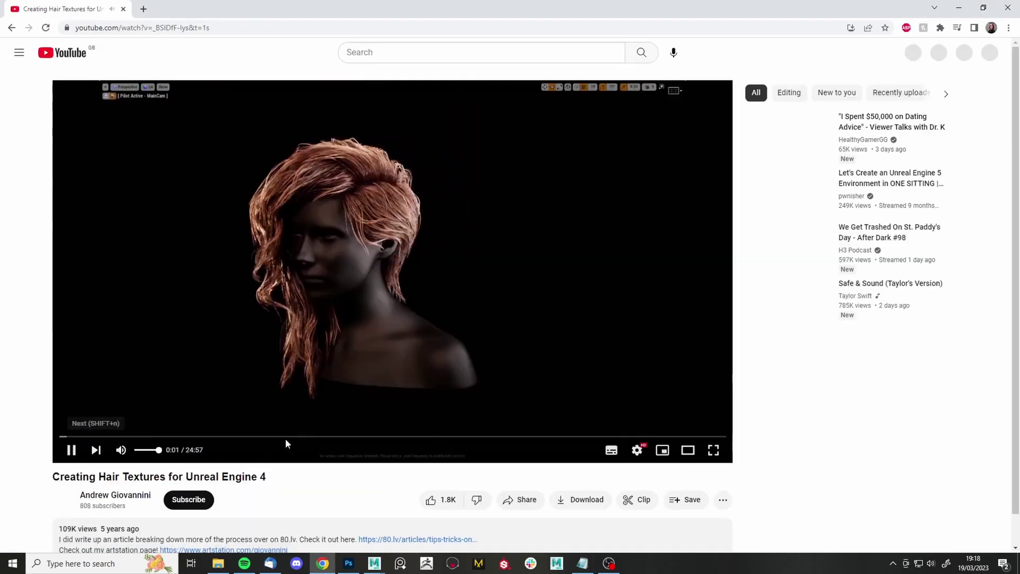
click(312, 370)
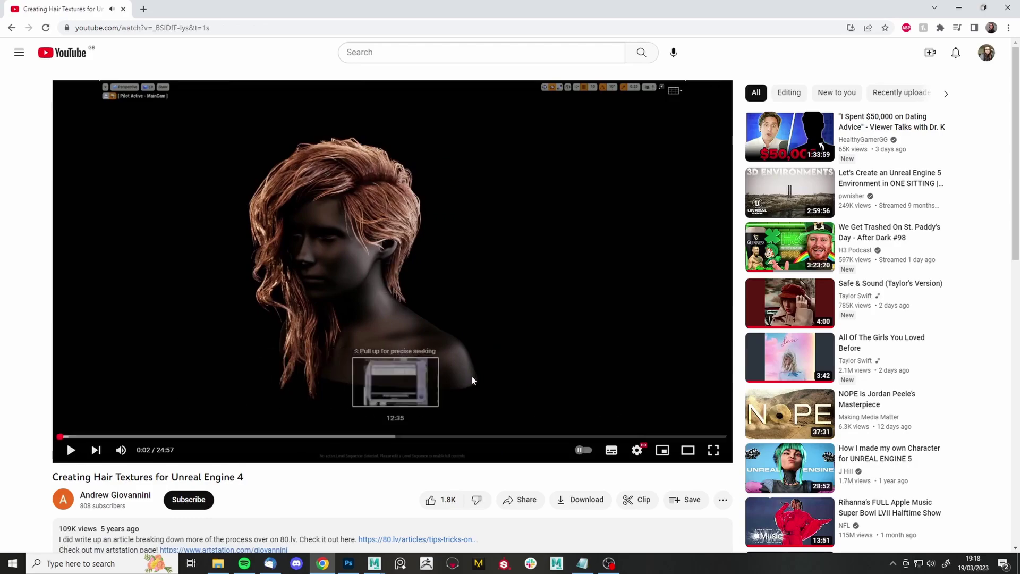
click(1008, 6)
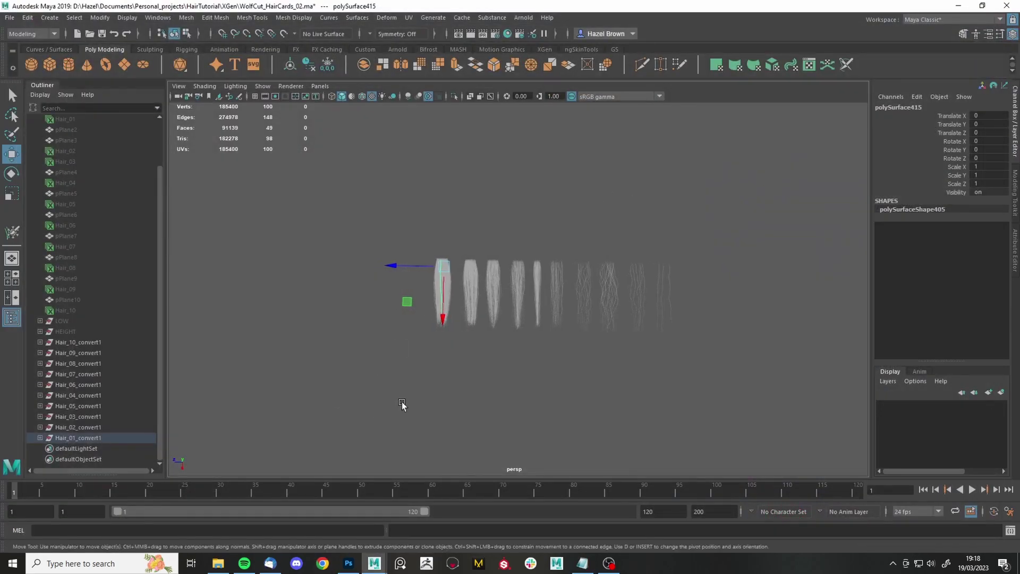
Select all hair strands, launch the random selection script from the custom shelf, and randomly select 50% of them.
scroll(405, 400, up, 3)
drag(297, 186, 855, 349)
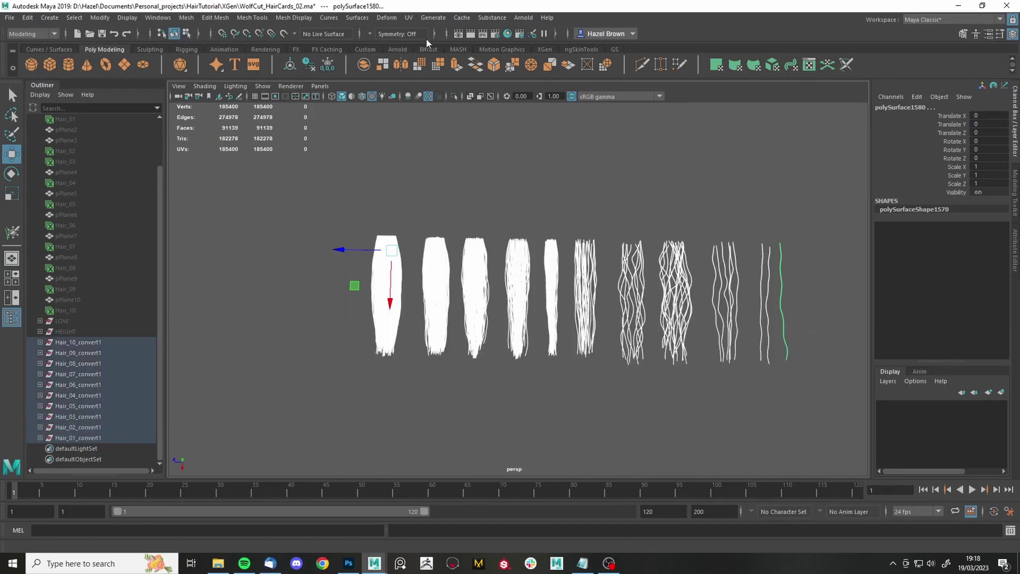
click(364, 50)
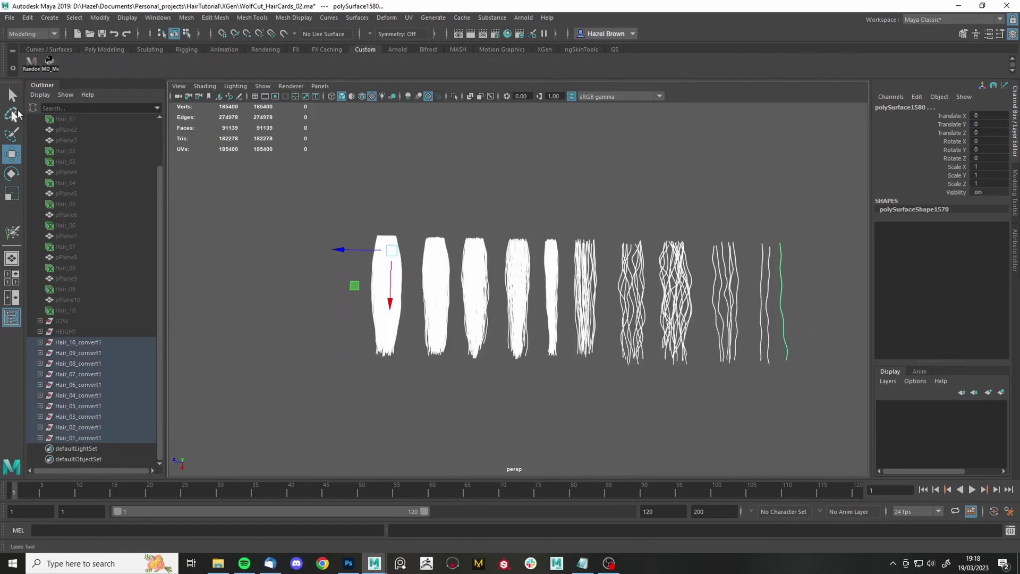
click(30, 64)
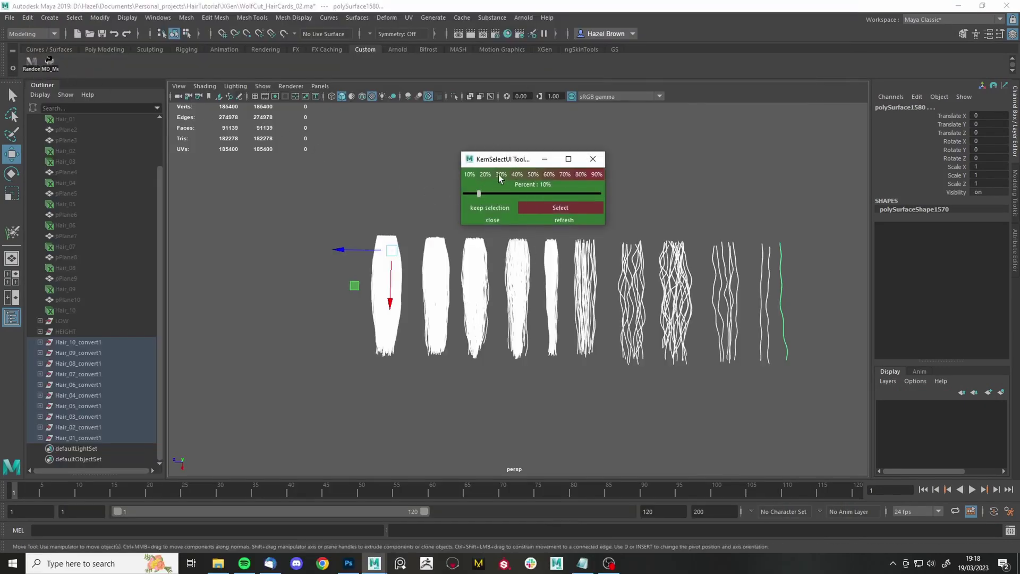
drag(522, 165, 534, 163)
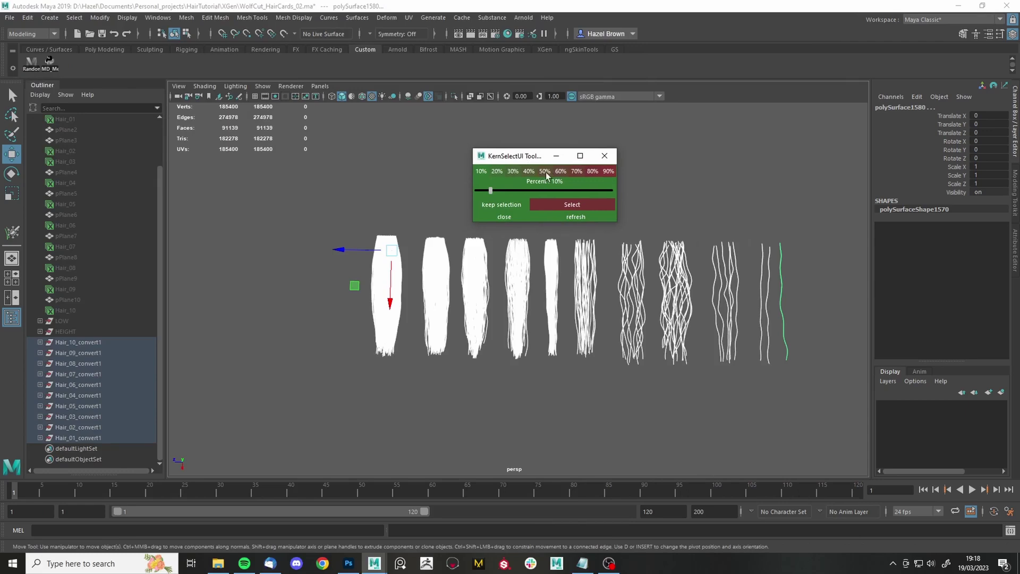
click(546, 172)
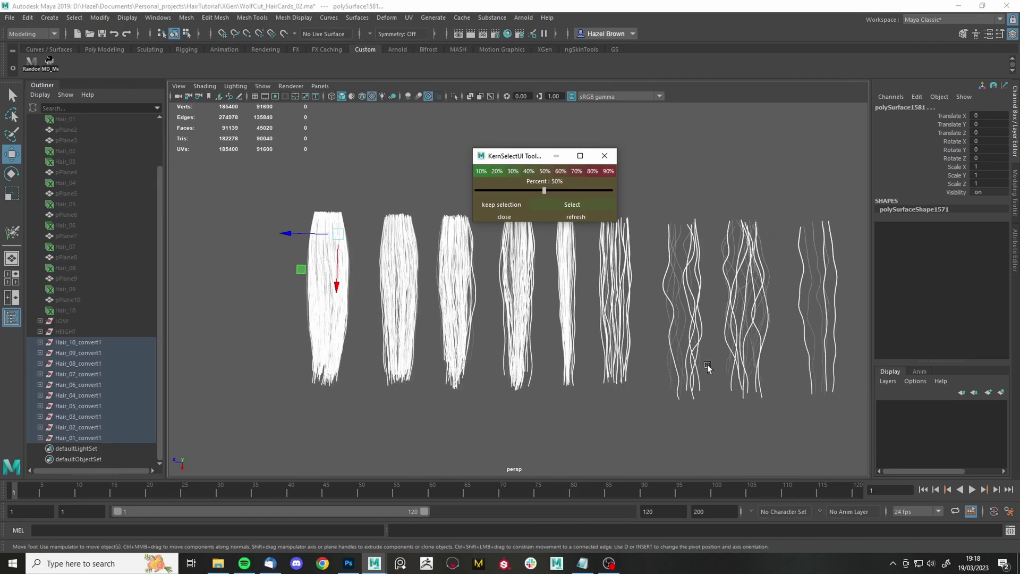
Group the randomly selected half of the strands and hide the group.
alt+drag(460, 363, 494, 362)
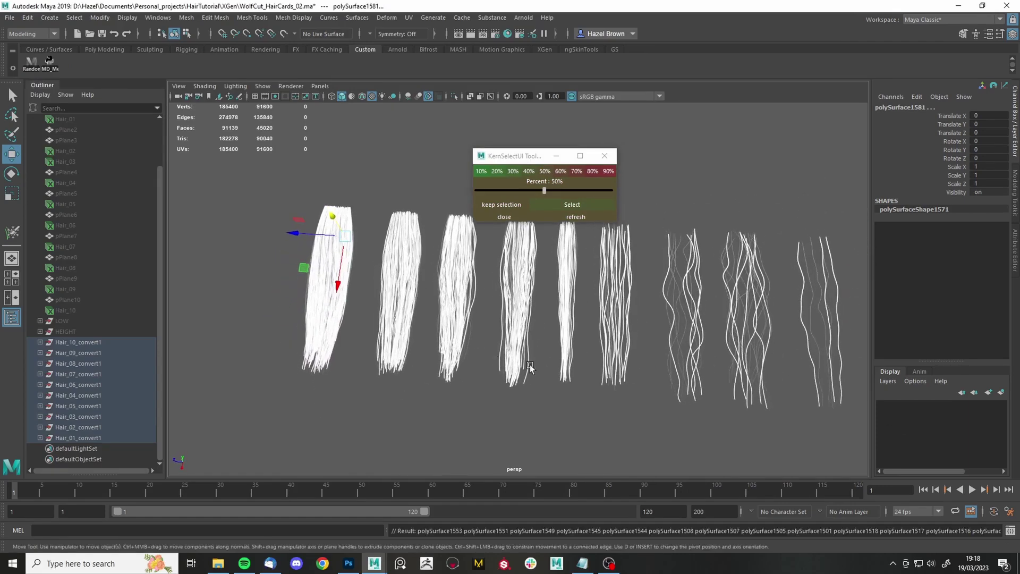
scroll(106, 390, down, 5)
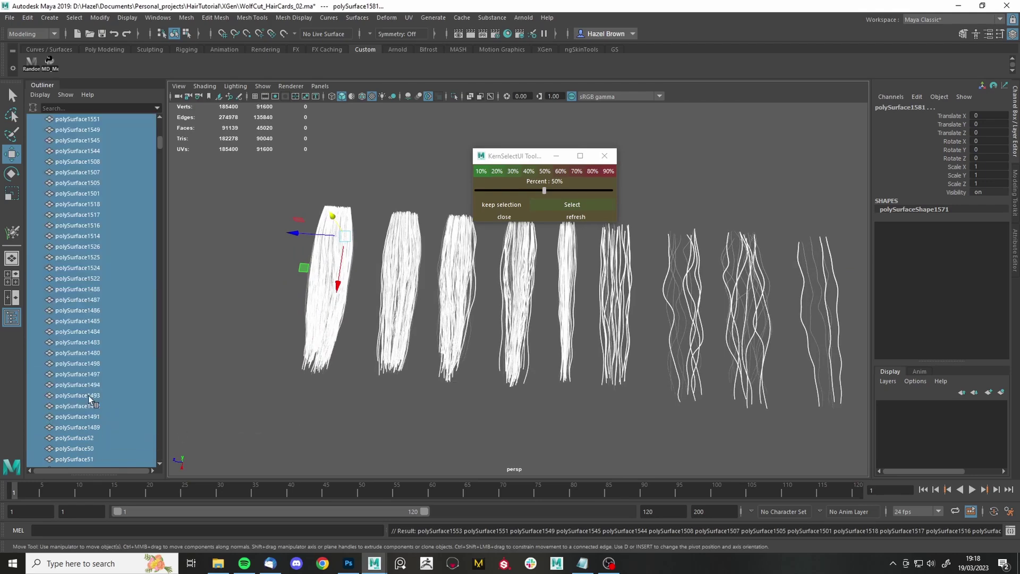
scroll(91, 383, up, 6)
scroll(101, 345, down, 5)
key(ctrl+g)
key(ctrl+h)
Randomly select 33% of the strands still visible, group them and hide the group.
drag(347, 267, 793, 312)
drag(544, 190, 542, 191)
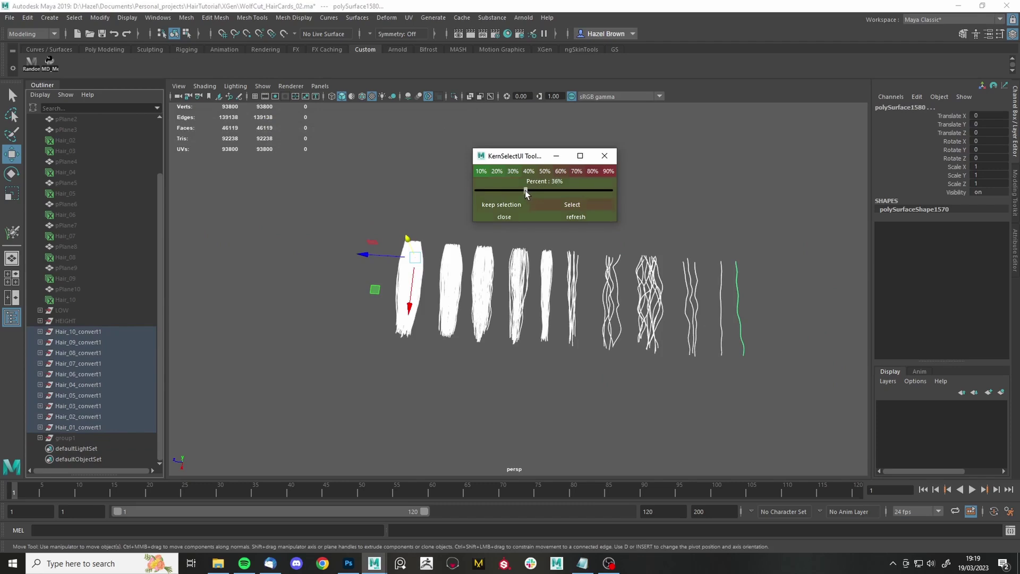
click(564, 204)
scroll(589, 279, up, 1)
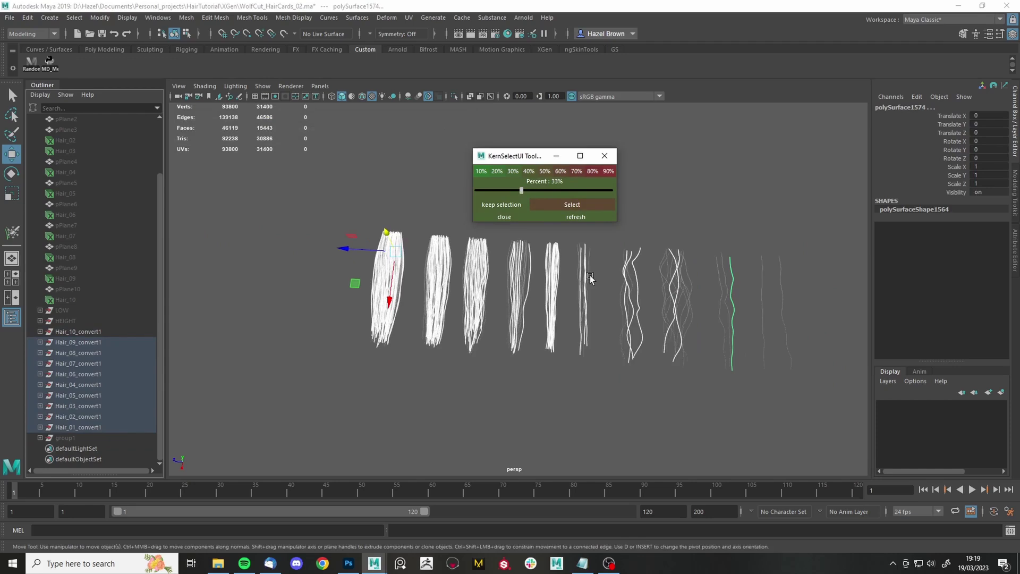
key(ctrl+g)
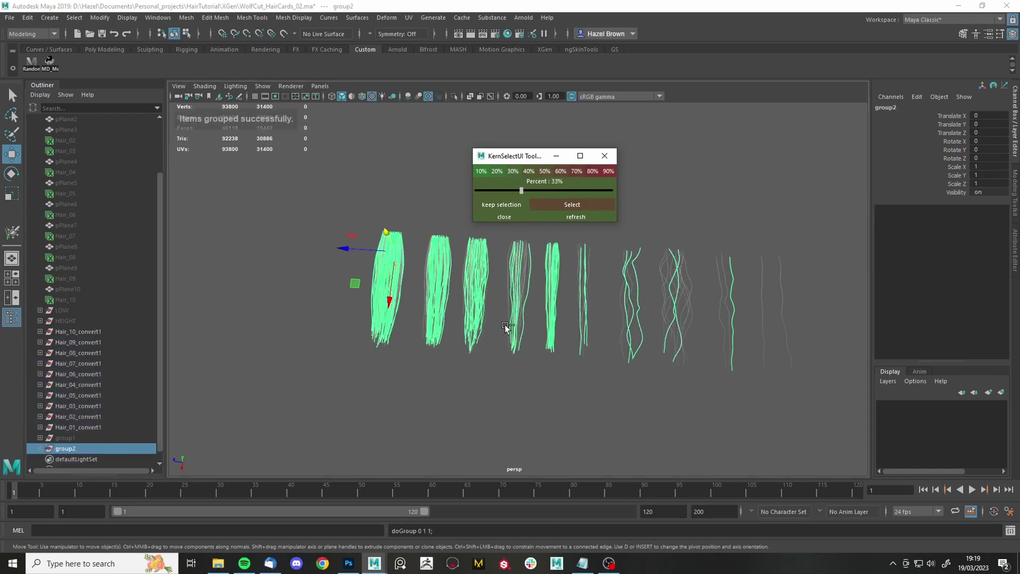
key(ctrl+h)
Randomly select 25% of the remaining visible strands, group them and hide the group.
drag(342, 290, 820, 345)
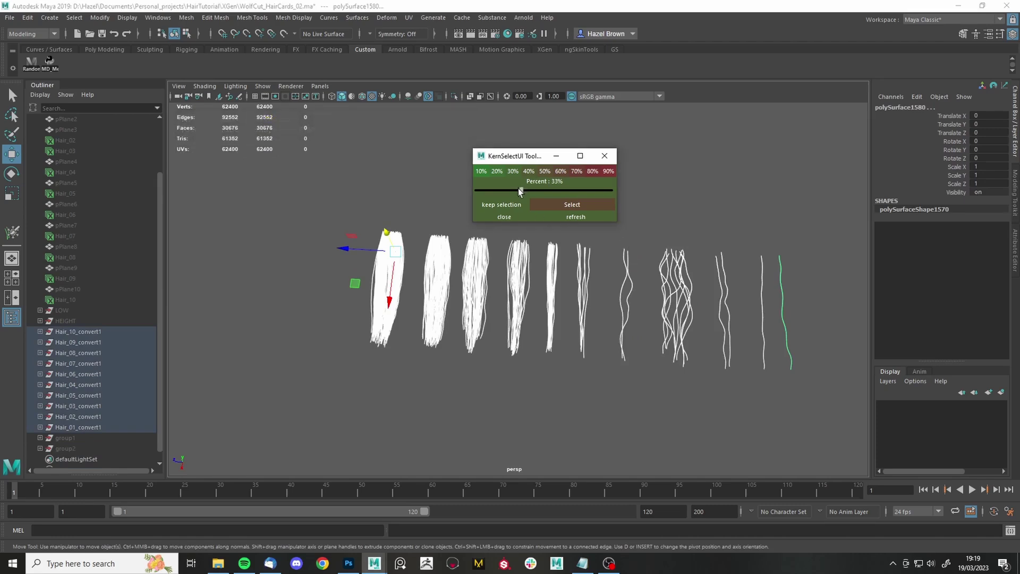
drag(518, 189, 510, 192)
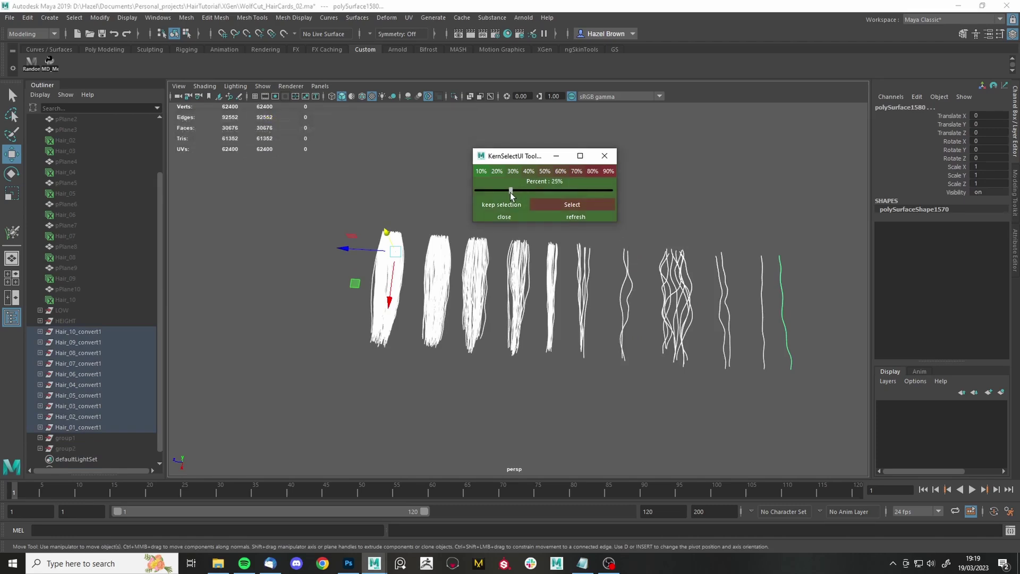
click(562, 203)
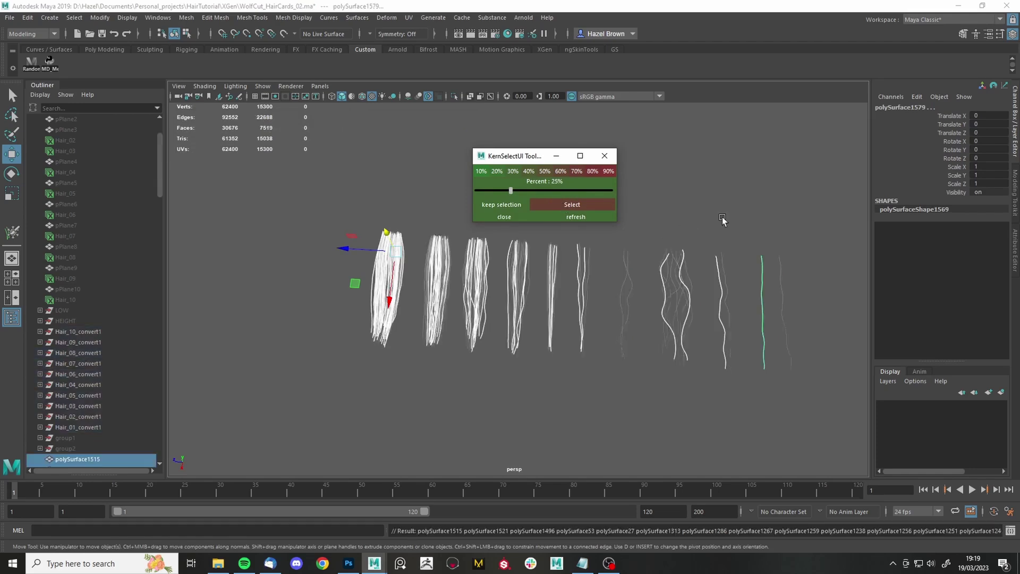
key(ctrl+g)
key(ctrl+h)
Randomly select 20% of the strands left in view, group them and hide the group.
drag(841, 367, 250, 242)
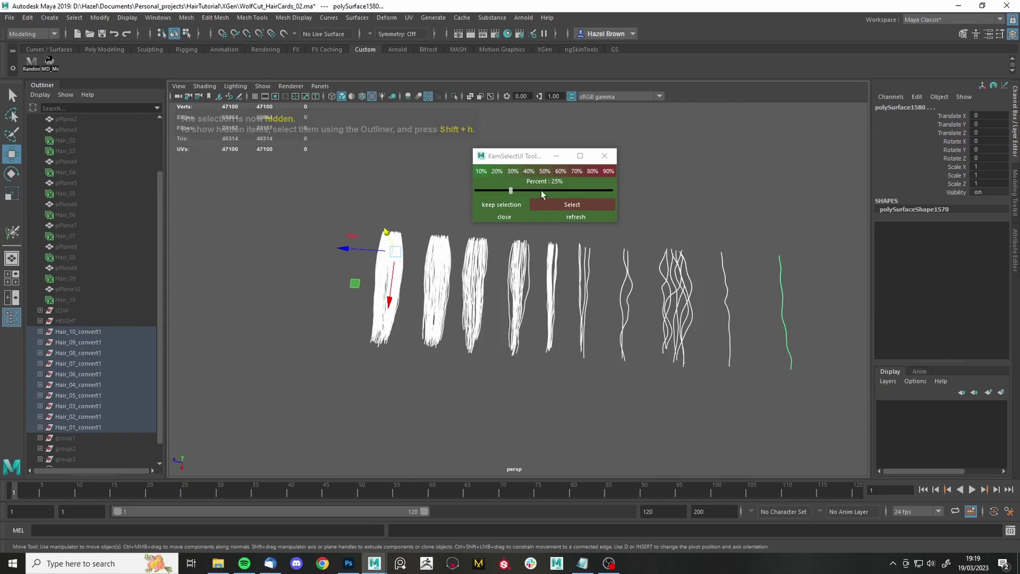
drag(505, 189, 505, 190)
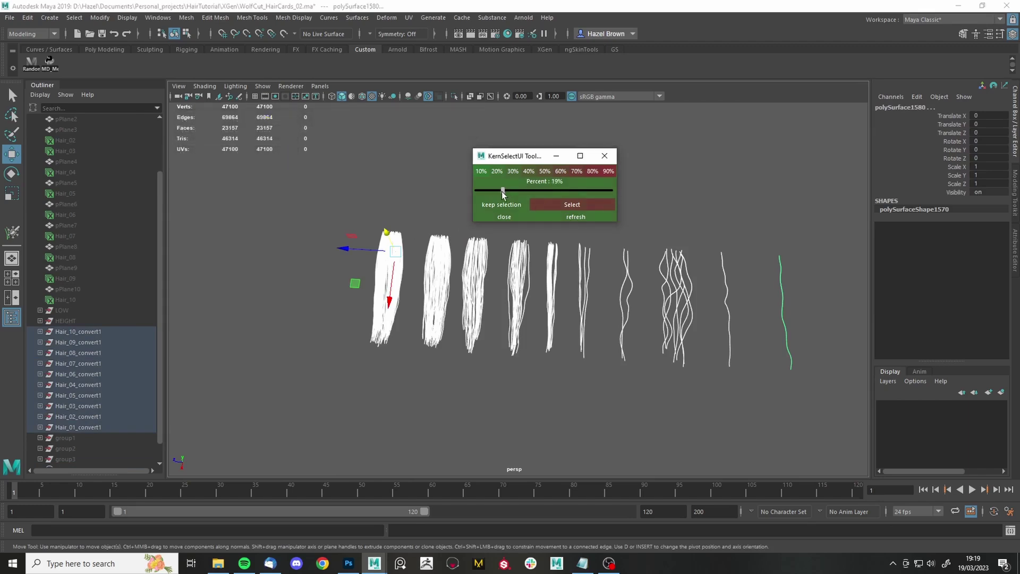
click(572, 205)
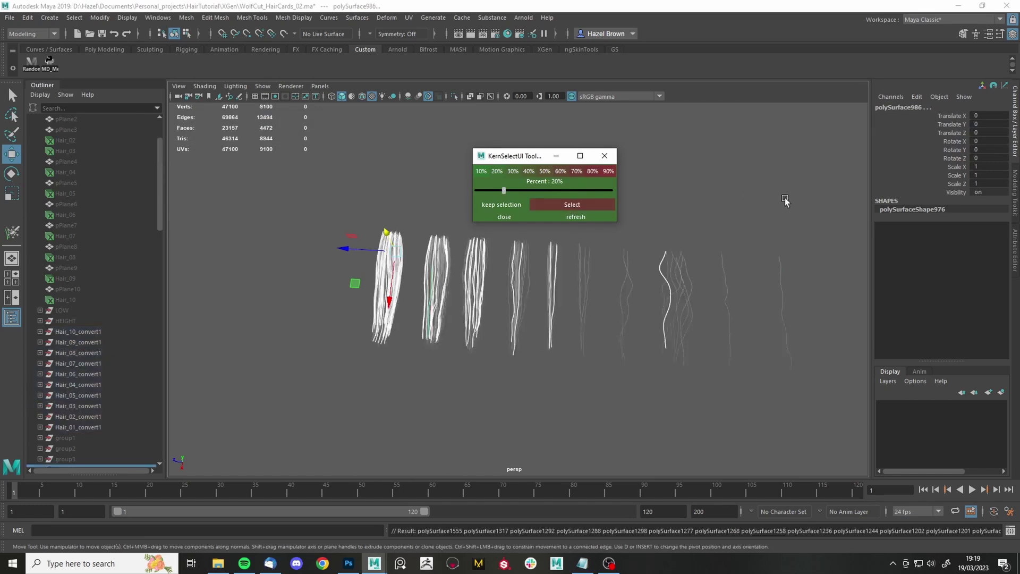
key(ctrl+g)
key(ctrl+h)
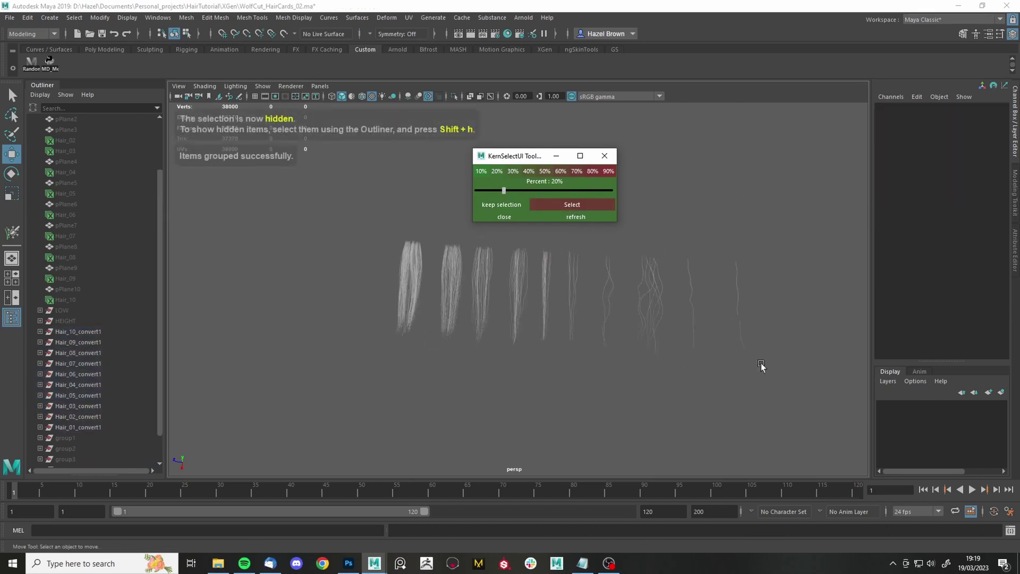
Group all the leftover visible strands and unhide group1 through group4.
drag(785, 355, 355, 267)
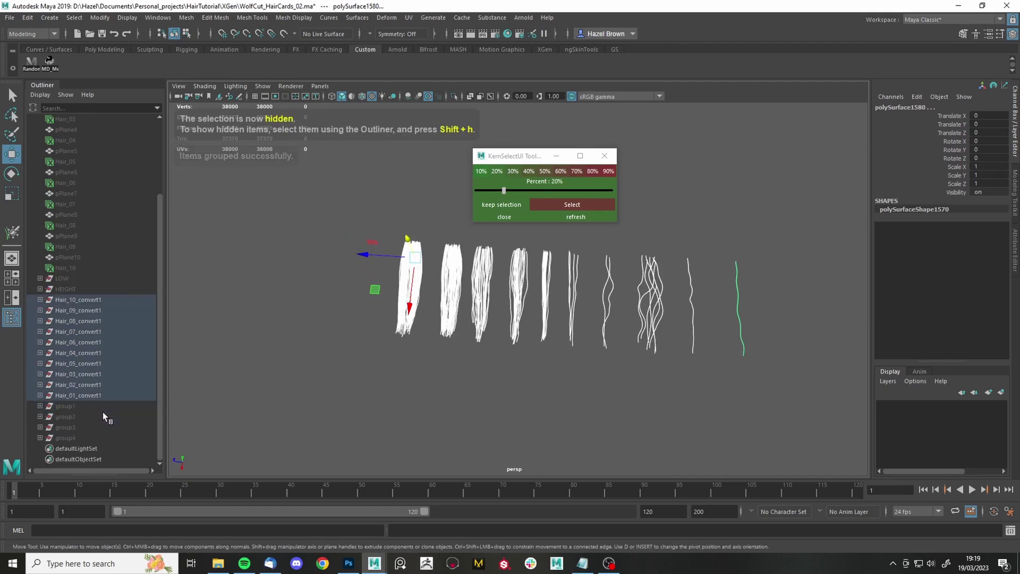
scroll(103, 412, down, 1)
key(ctrl+g)
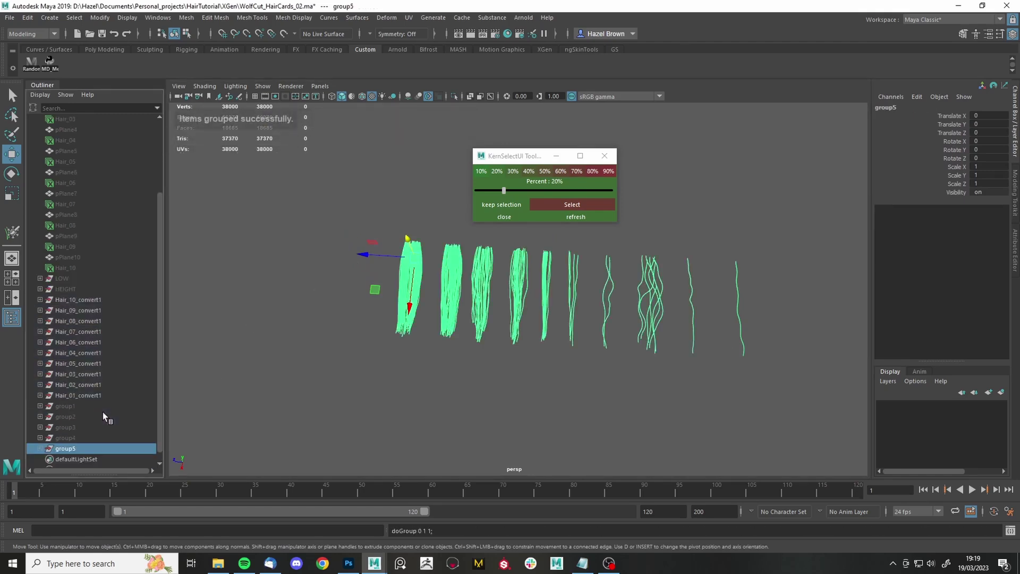
click(66, 439)
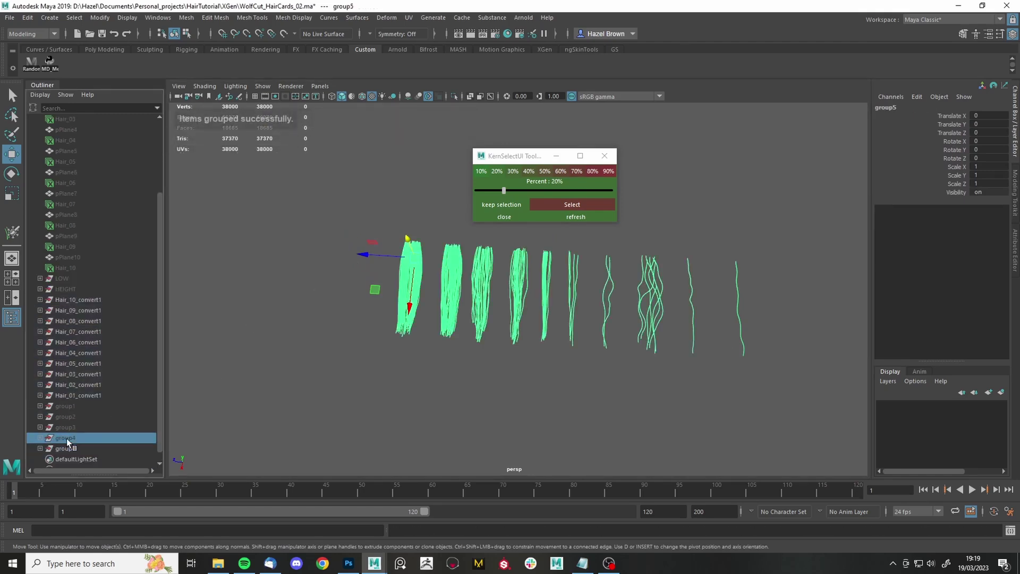
shift+click(64, 409)
key(shift+h)
key(f)
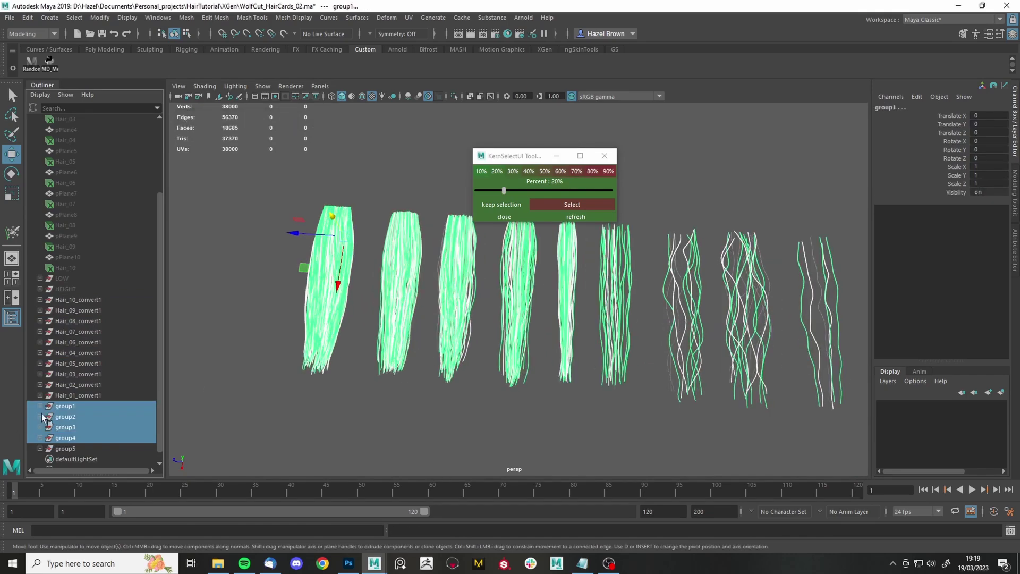
Check which strands belong to each of group1 through group5, and close the random selection tool.
click(76, 406)
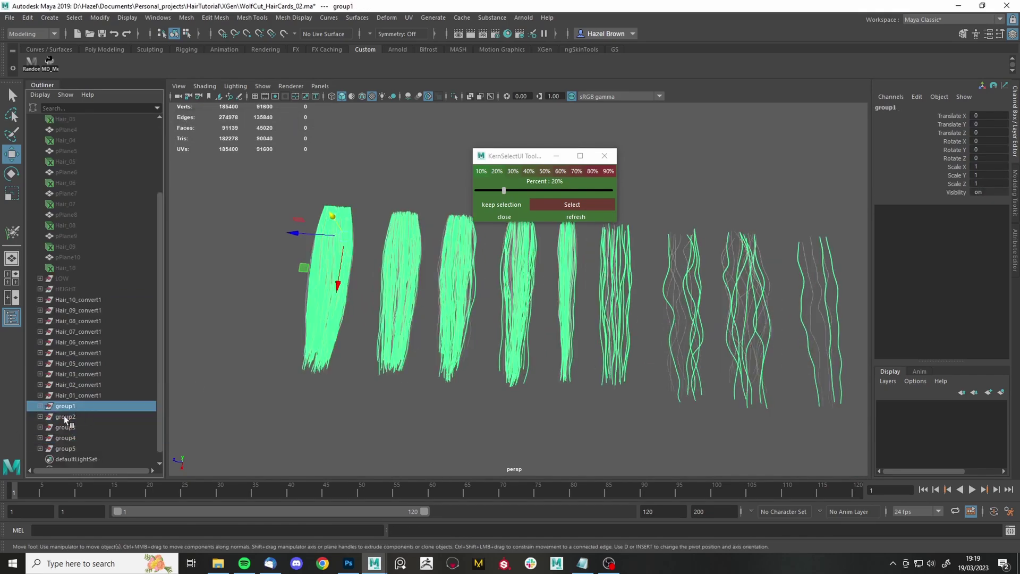
click(64, 416)
click(71, 426)
click(65, 438)
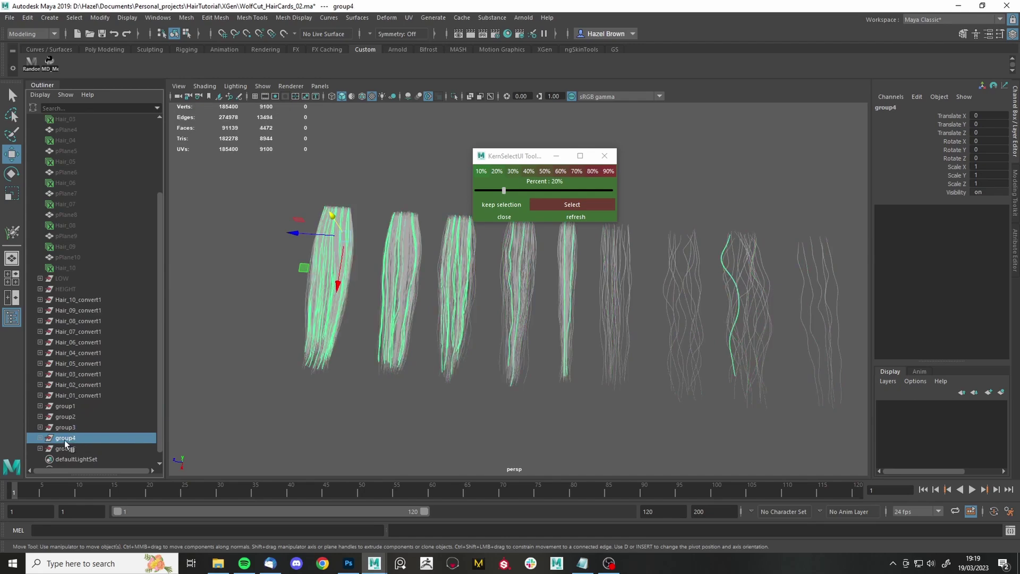
click(65, 448)
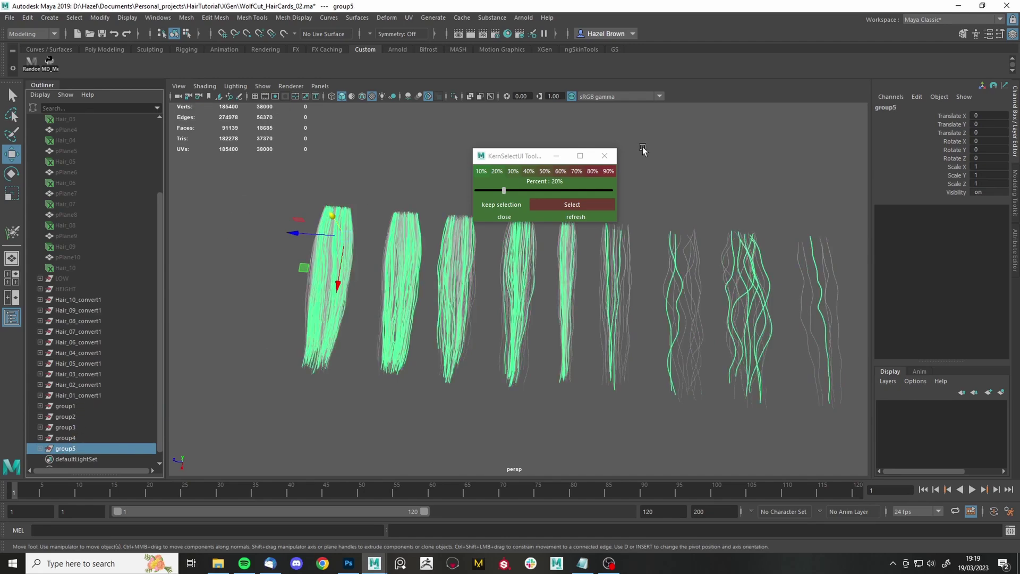
click(604, 155)
Select all strands to inspect the full set, and check the strands in group2 and group1 again.
scroll(728, 296, down, 5)
drag(303, 217, 754, 377)
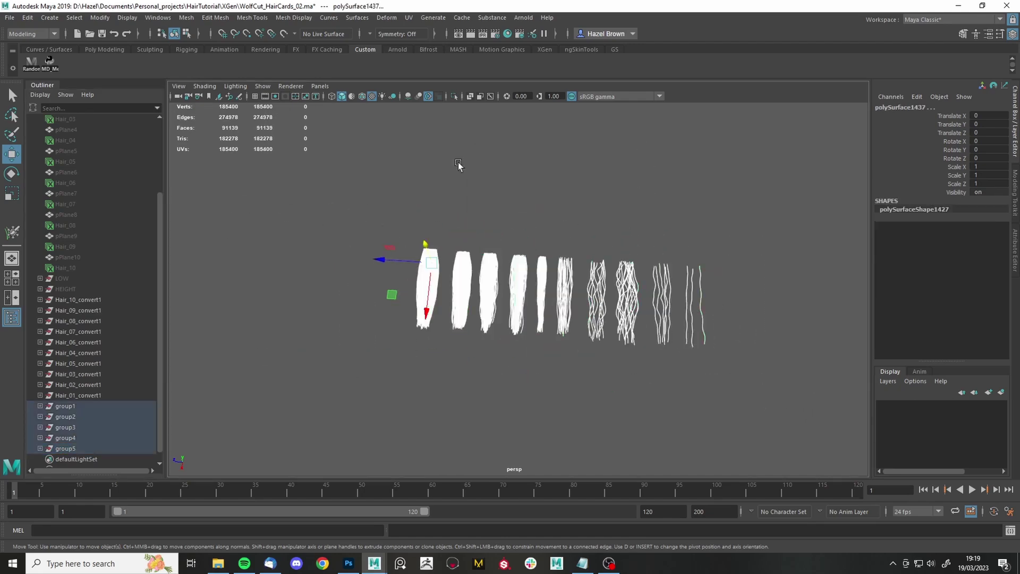
scroll(449, 115, up, 5)
alt+drag(451, 194, 471, 194)
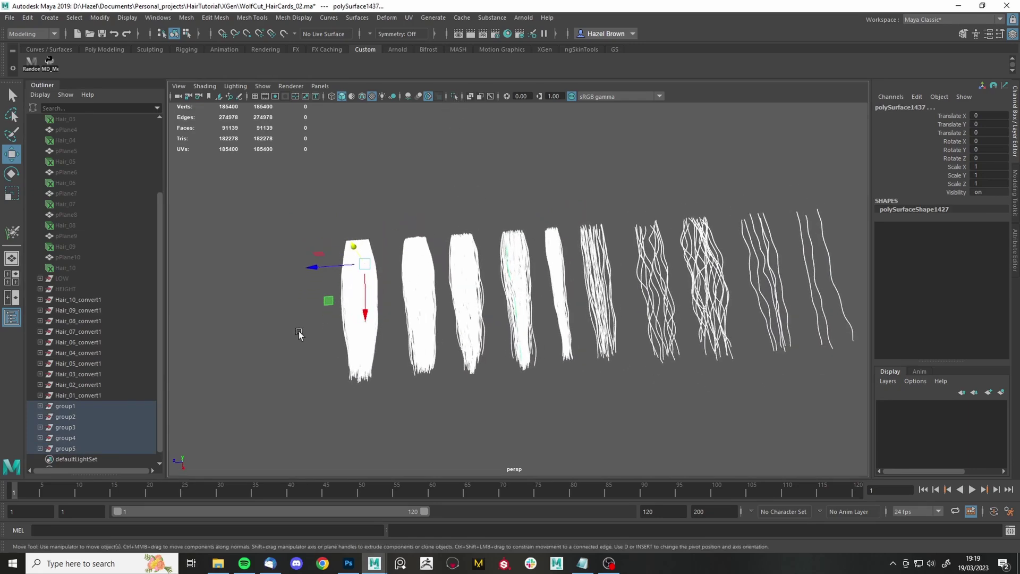
click(77, 416)
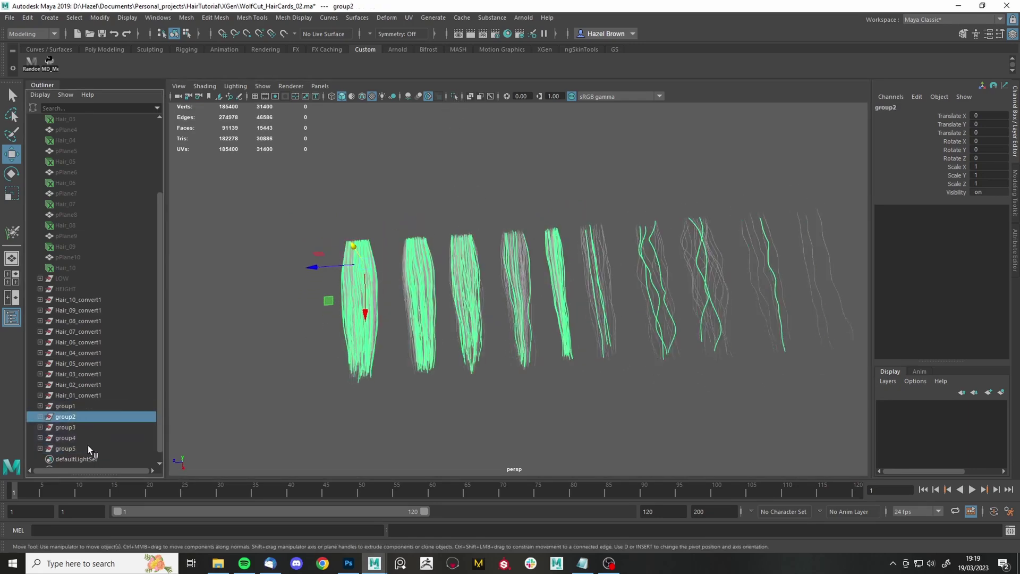
click(74, 406)
Delete the emptied Hair_01_convert1 through Hair_10_convert1 groups.
click(85, 396)
shift+click(76, 300)
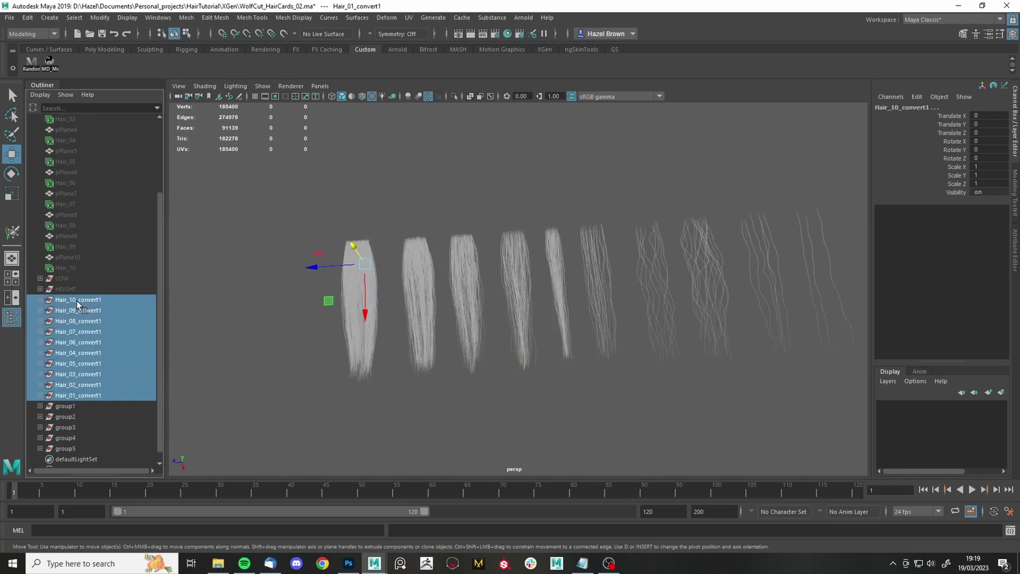
middle_drag(77, 301, 77, 278)
Select the LOW and HEIGHT groups in the scene hierarchy to review them.
click(74, 374)
shift+click(69, 383)
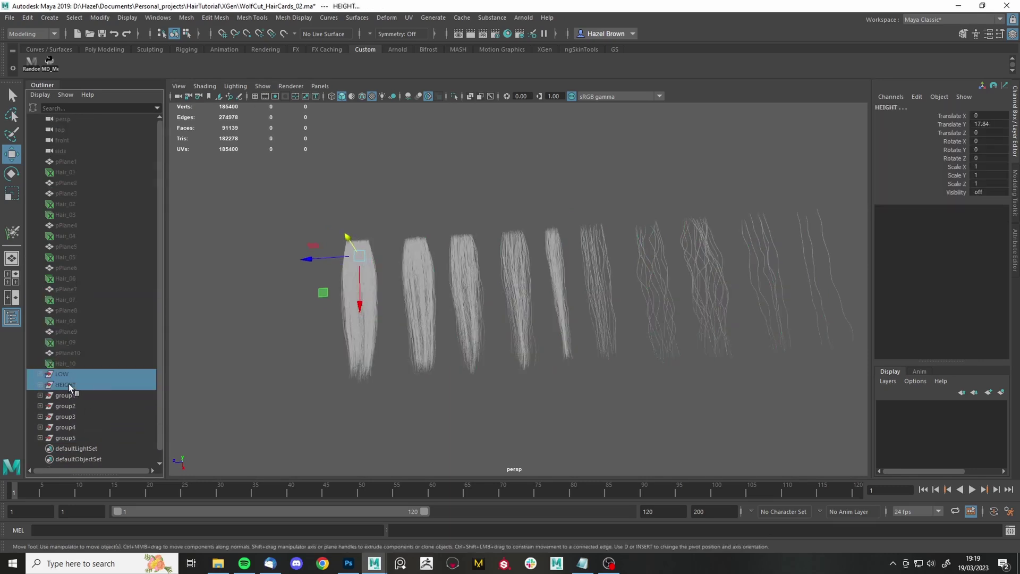
ctrl+click(68, 384)
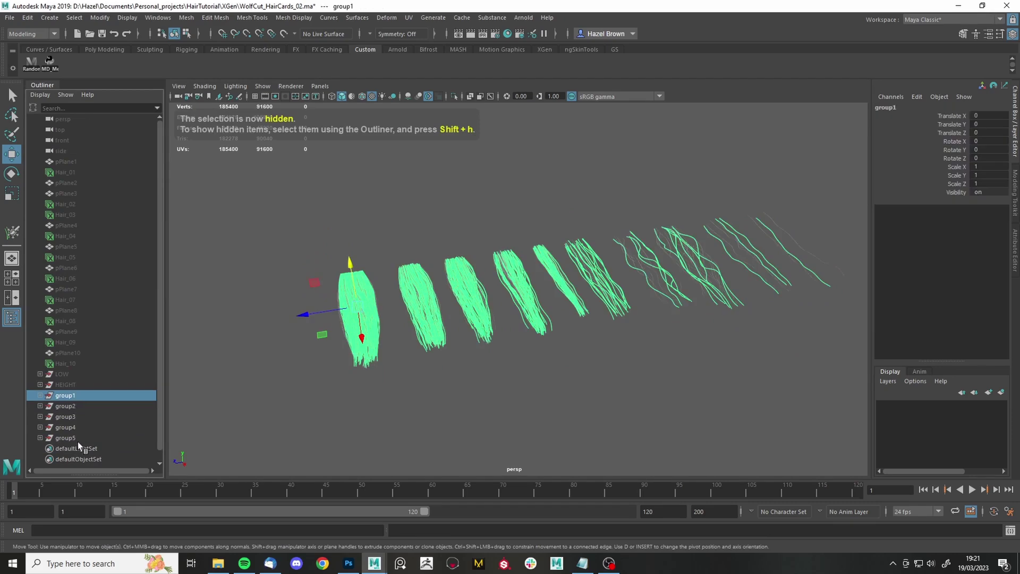
Duplicate group1 through group5 and isolate the duplicated groups in the viewport.
shift+click(78, 441)
alt+drag(353, 373, 237, 382)
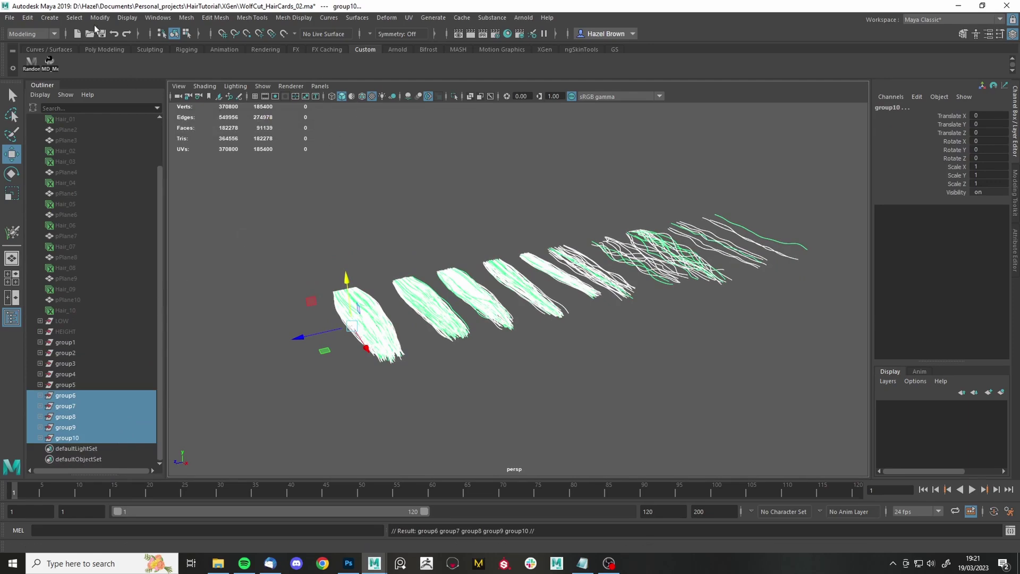
click(453, 96)
scroll(306, 367, up, 6)
scroll(302, 349, down, 6)
scroll(417, 429, up, 3)
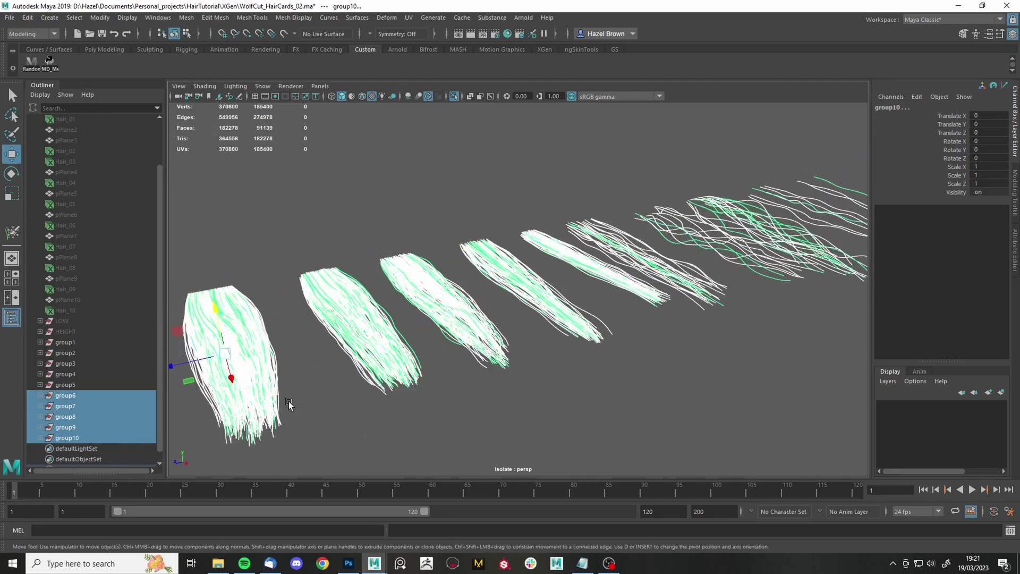
Extrude all strands of the densest hair clump in the duplicated groups with a thickness of 0.05.
scroll(296, 420, up, 4)
drag(614, 384, 316, 267)
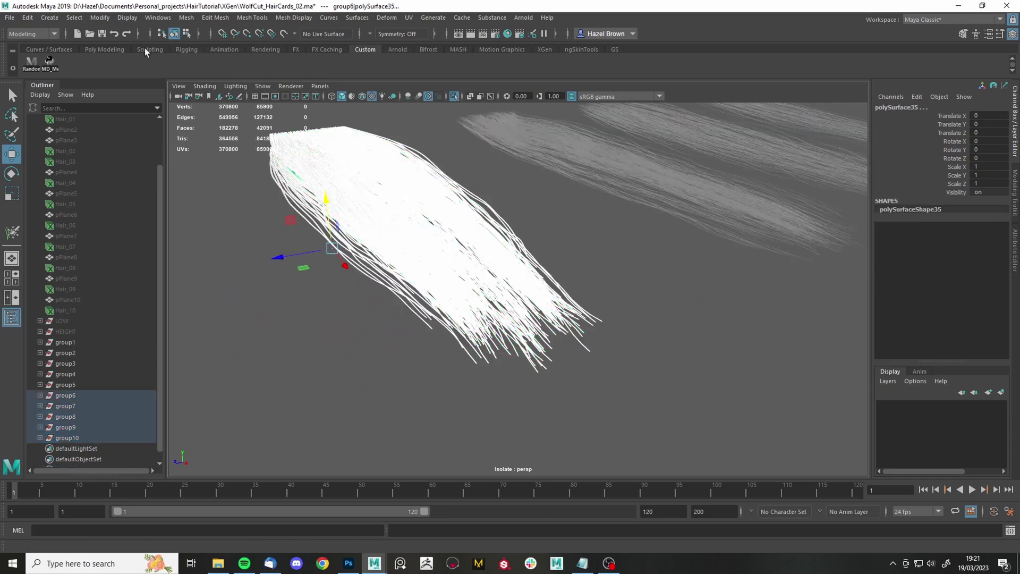
click(104, 51)
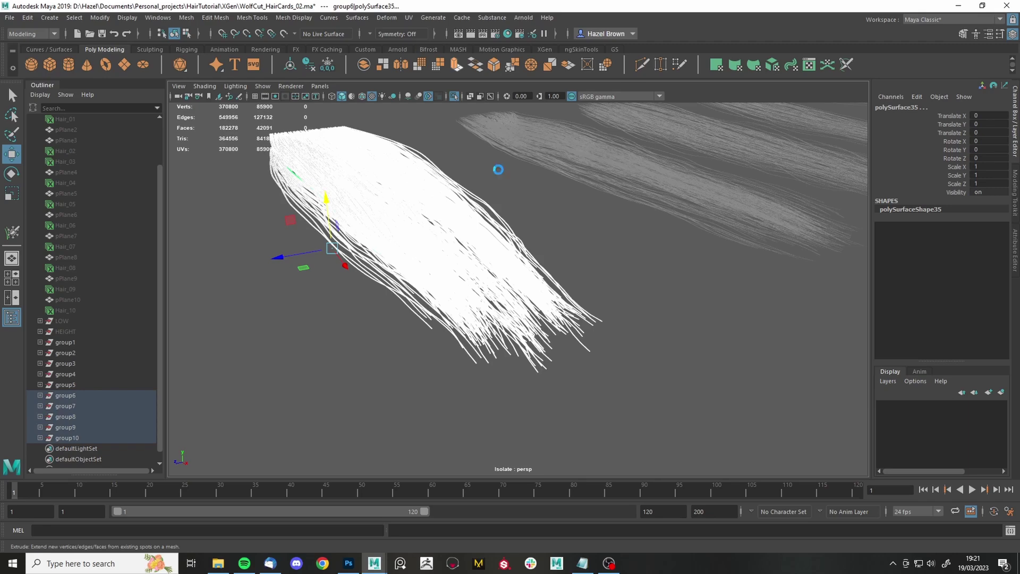
key(ctrl+e)
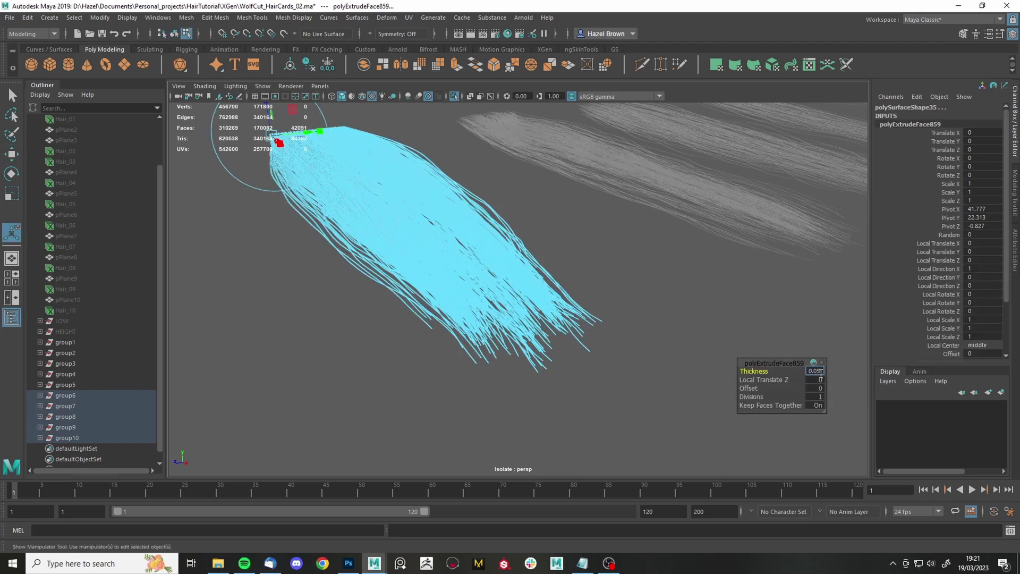
key(Return)
scroll(588, 319, up, 5)
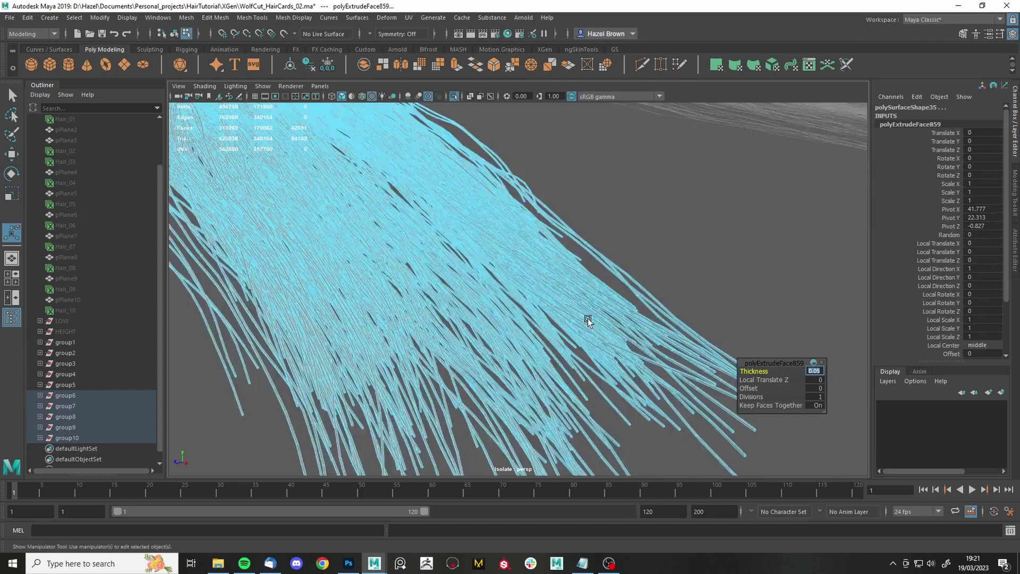
right_drag(588, 319, 683, 210)
Extrude all duplicated strands of the second hair clump with a thickness of 0.03.
scroll(684, 208, down, 8)
drag(684, 211, 323, 241)
alt+drag(604, 279, 520, 308)
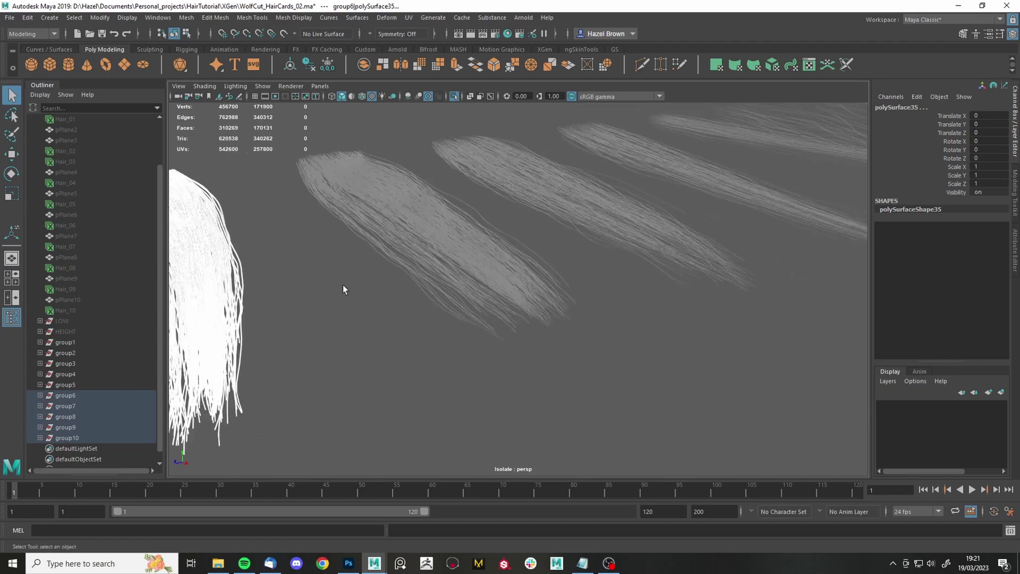
drag(392, 293, 595, 283)
key(f)
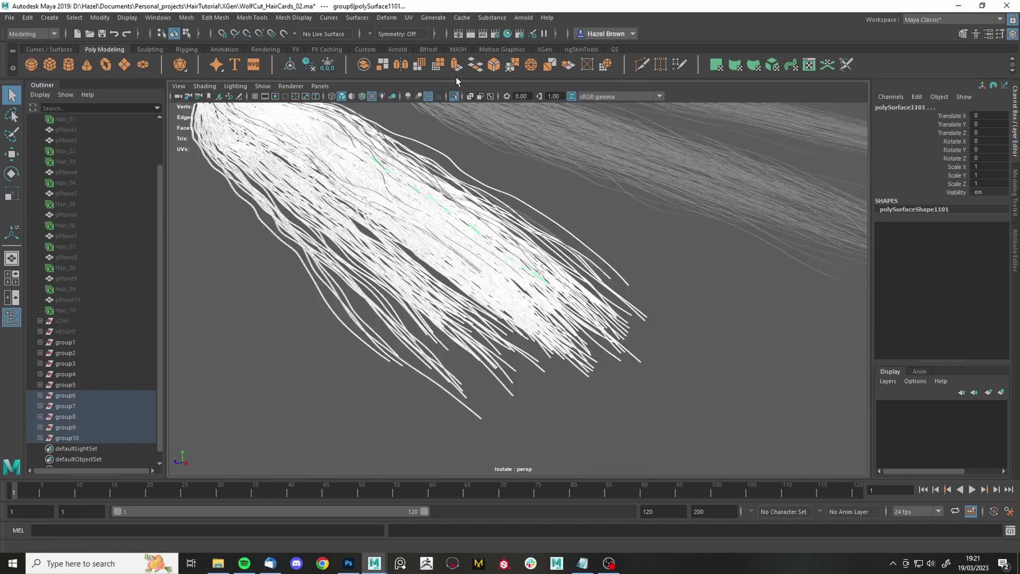
scroll(417, 210, up, 5)
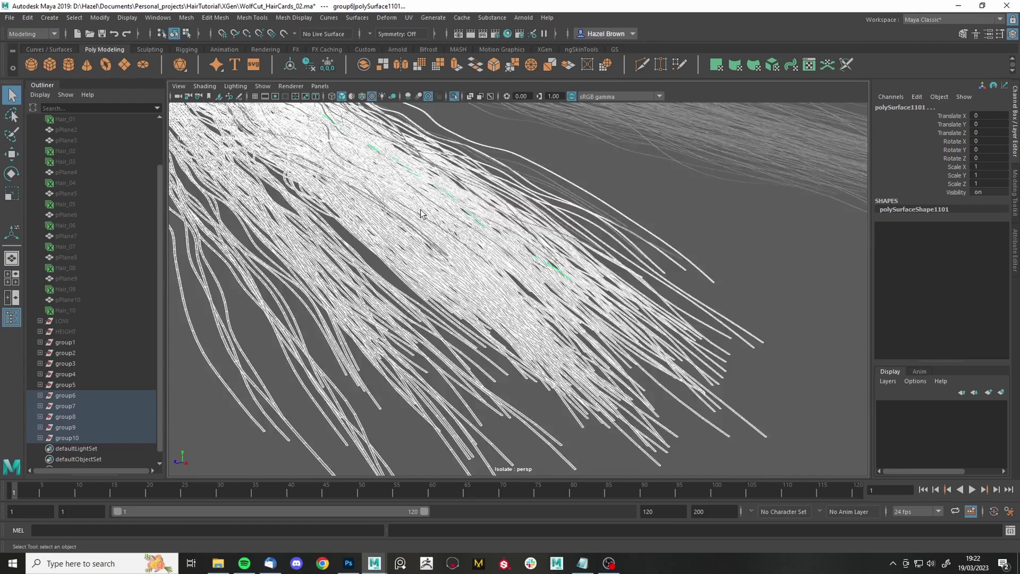
alt+drag(417, 210, 495, 328)
alt+right_drag(495, 328, 444, 110)
drag(337, 141, 449, 281)
scroll(389, 253, up, 3)
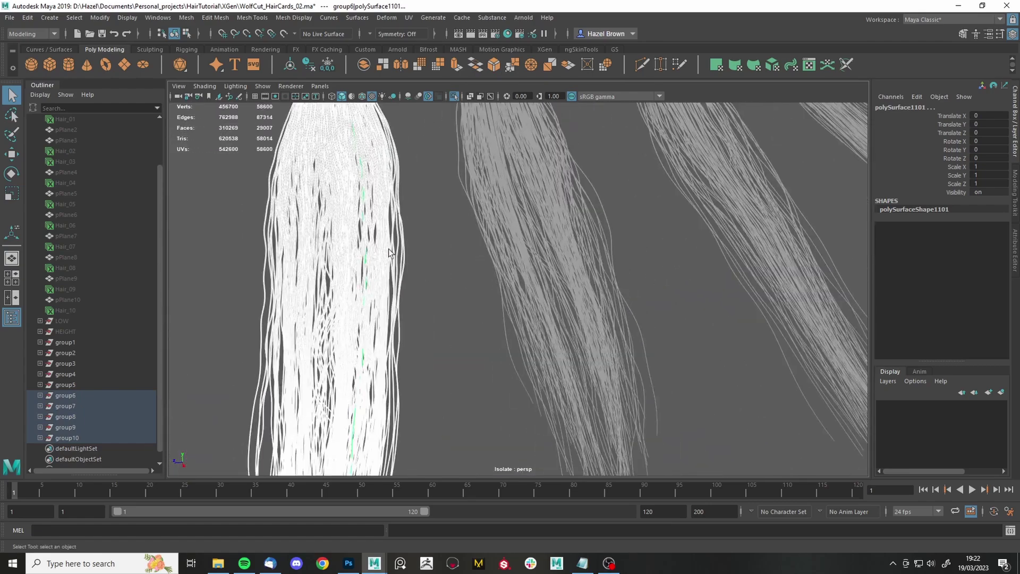
click(455, 64)
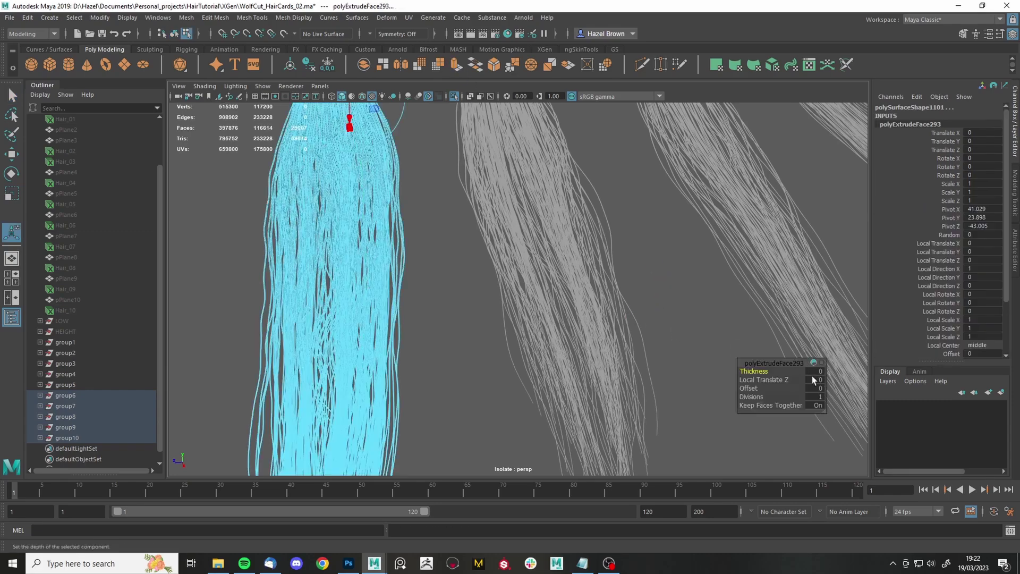
click(820, 372)
text(0.03)
key(Return)
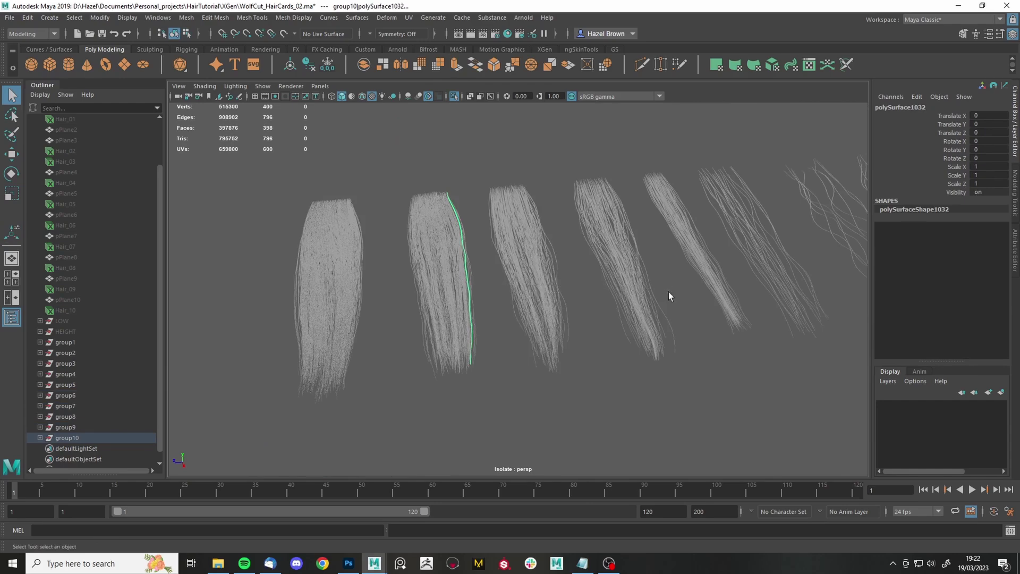
Extrude the duplicated strands of the clumps following the second one with a thickness of 0.03 and return to object selection.
drag(668, 291, 484, 244)
click(455, 64)
click(809, 370)
text(0.03)
key(Return)
right_drag(555, 268, 607, 255)
Extrude the remaining duplicated strands at the sparse end of the row and hide the thickened groups.
alt+middle_drag(552, 297, 462, 321)
drag(396, 324, 576, 342)
drag(592, 322, 737, 307)
alt+middle_drag(737, 308, 553, 316)
scroll(584, 313, down, 3)
shift+drag(815, 344, 514, 256)
click(456, 66)
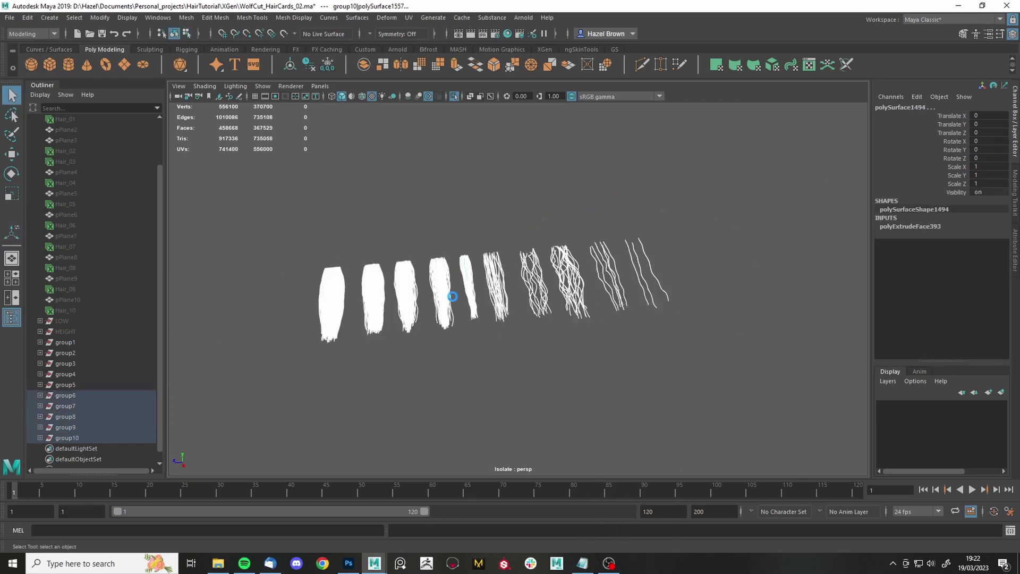
key(ctrl+h)
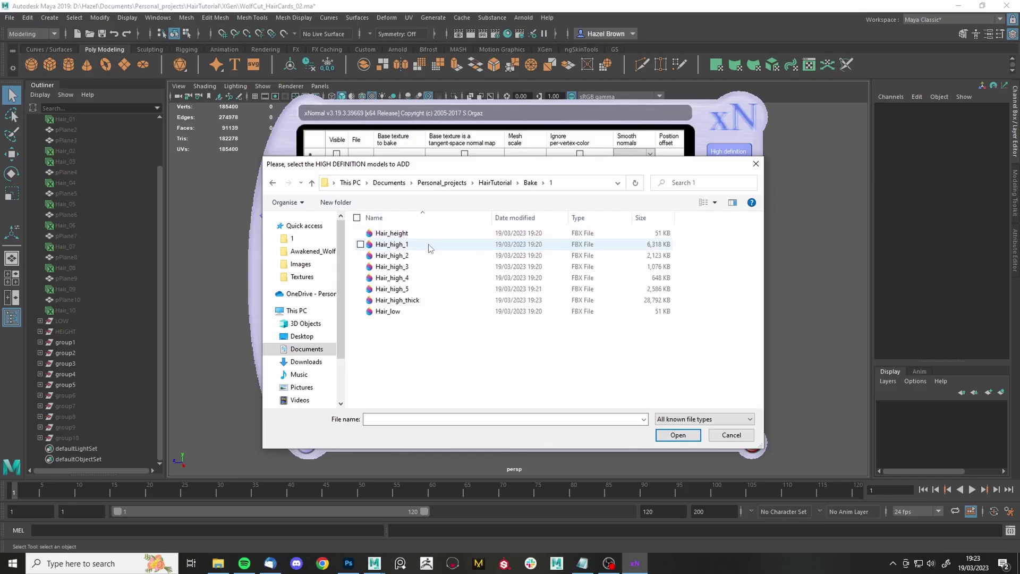
In xNormal, add Hair_high_1 through Hair_high_5 and Hair_low from the Bake\1 folder as high definition meshes.
click(430, 245)
shift+click(420, 290)
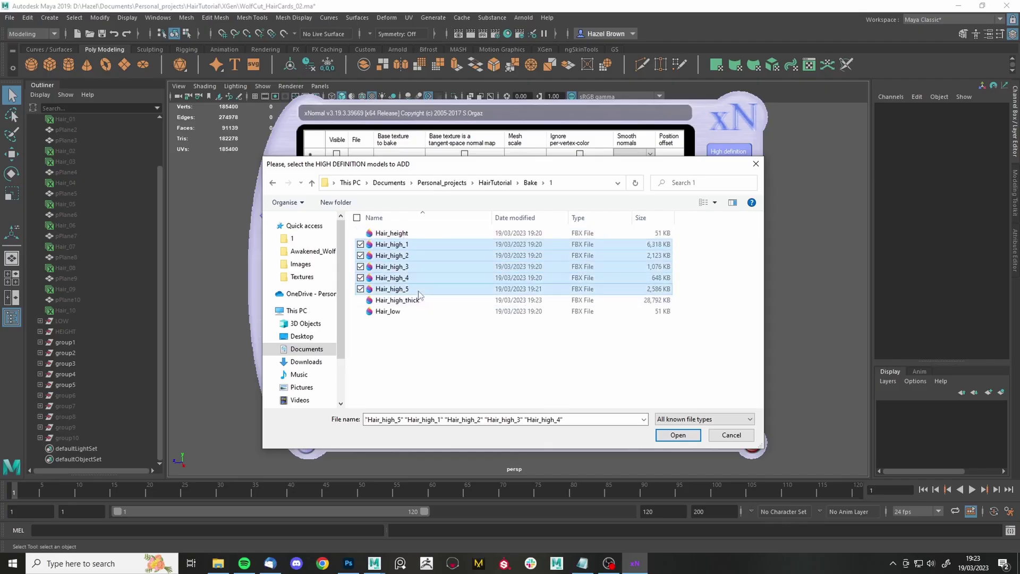
ctrl+click(407, 313)
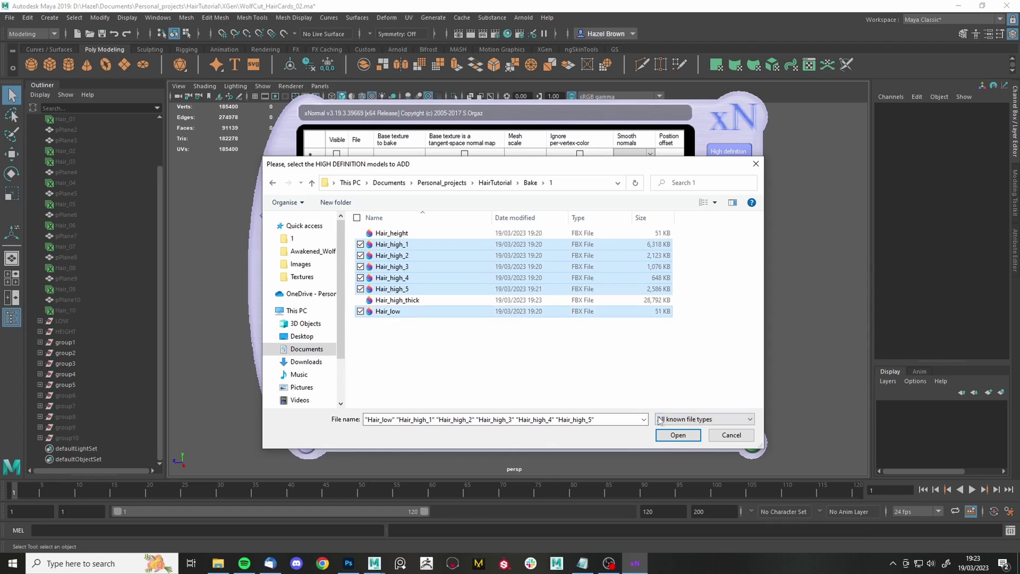
click(663, 437)
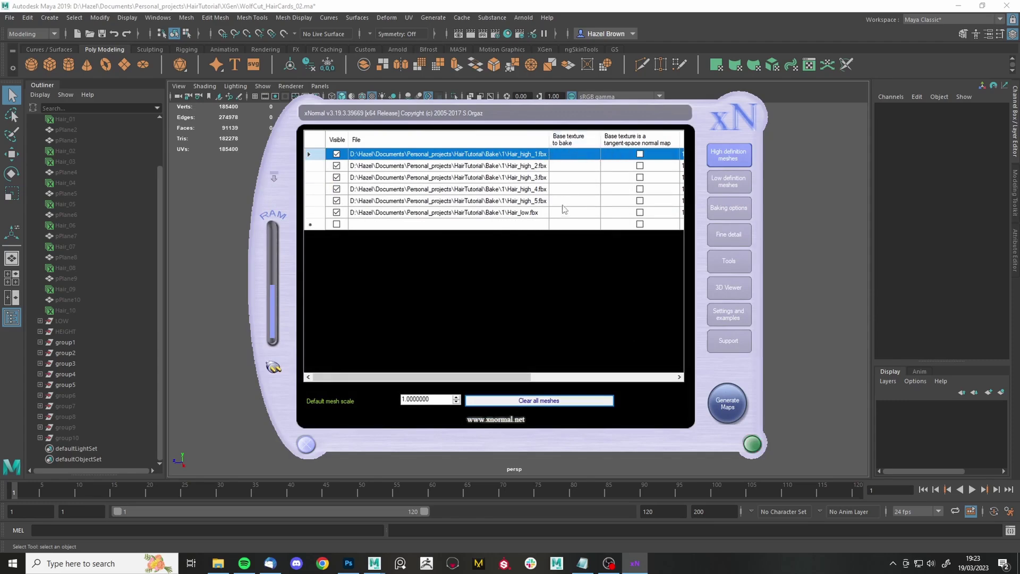
Assign the white texture from the BakingTextures folder as base texture to bake for Hair_high_1 through Hair_high_5.
shift+click(564, 204)
right_click(565, 187)
click(590, 208)
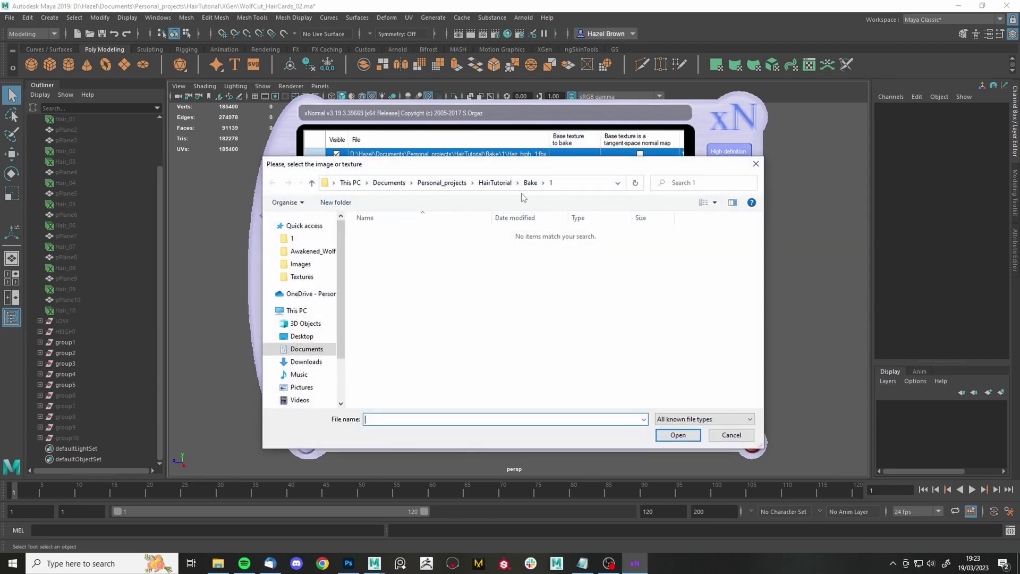
click(495, 182)
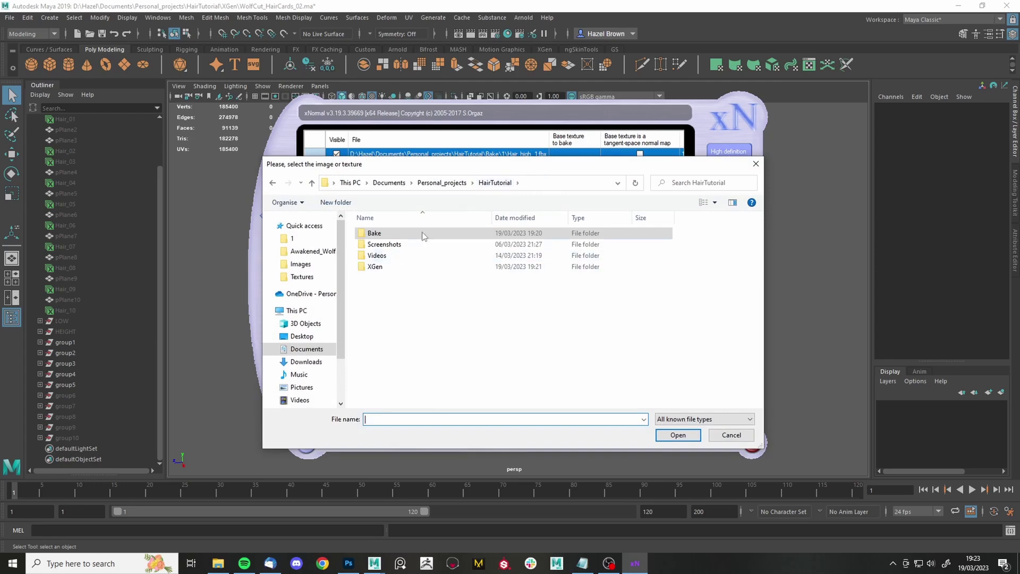
double_click(399, 237)
double_click(403, 246)
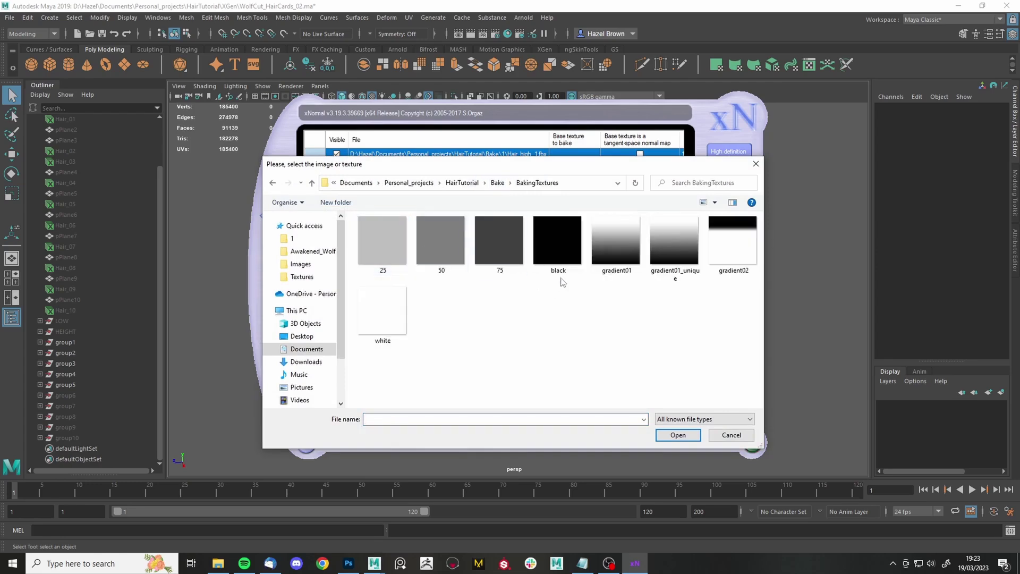
double_click(383, 329)
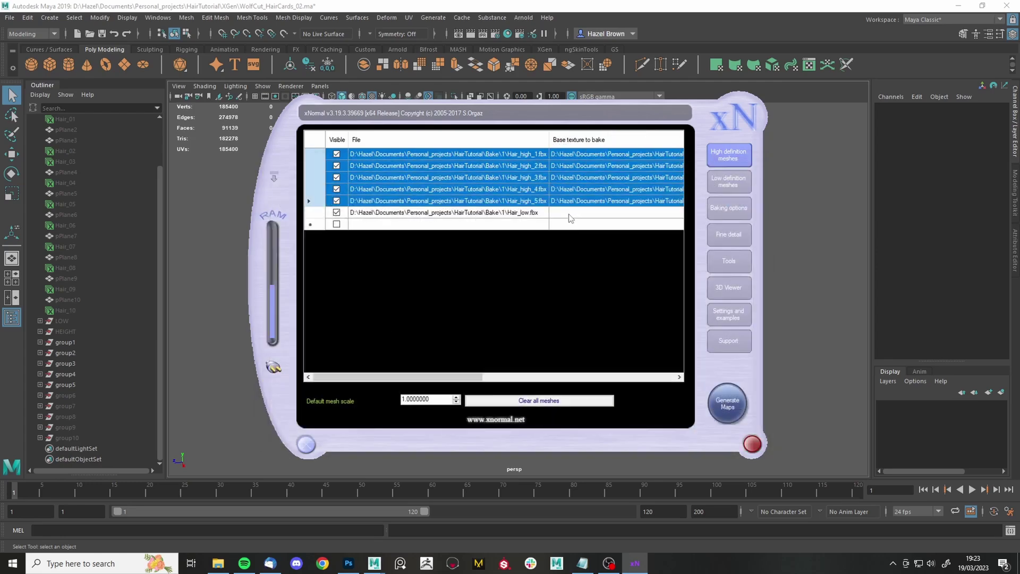
Assign the black texture as base texture to bake for the Hair_low mesh.
right_click(569, 218)
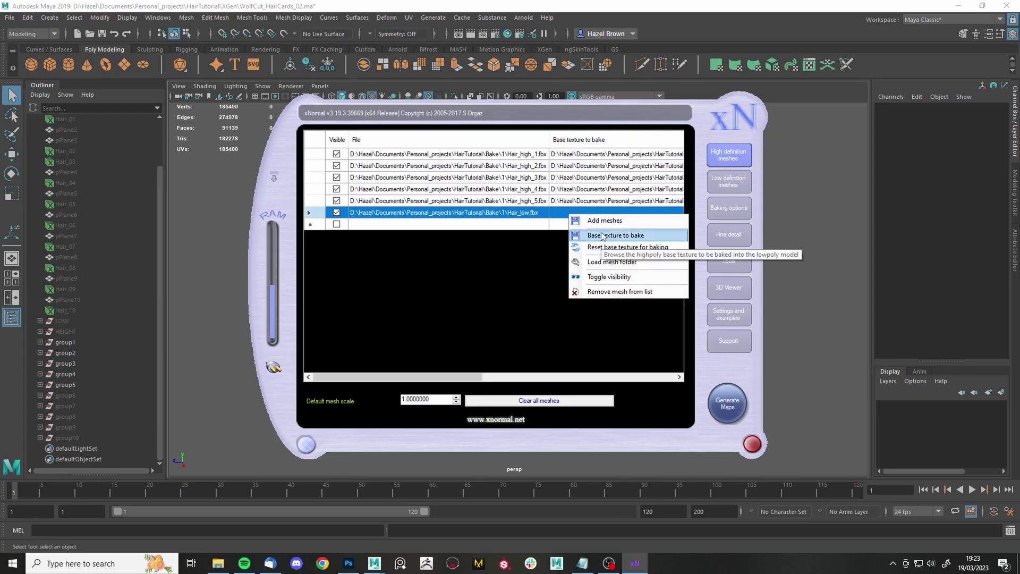
click(598, 235)
double_click(554, 225)
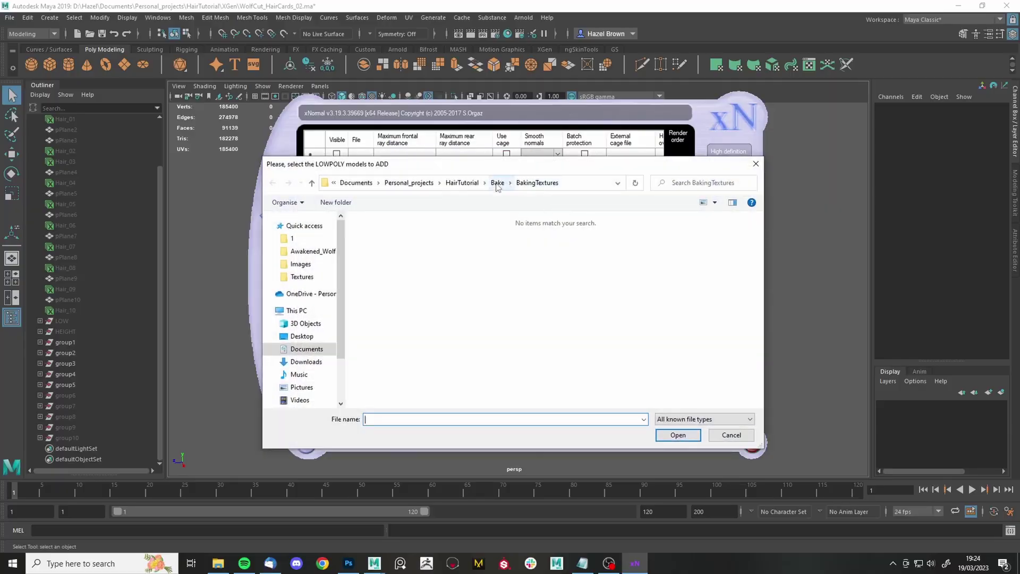
Add Hair_low from the Bake\1 folder as the low definition mesh.
click(496, 182)
double_click(408, 232)
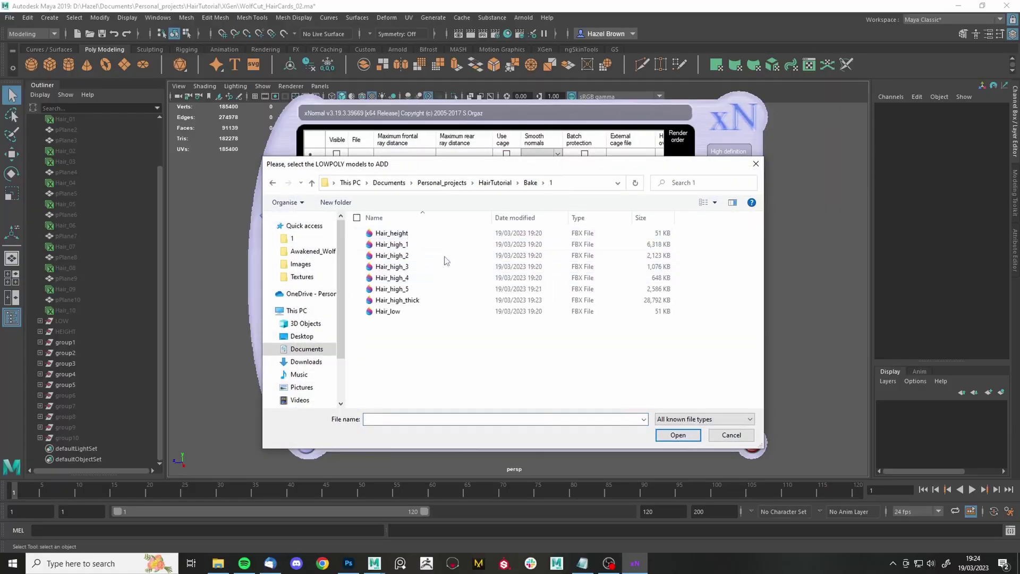
double_click(391, 313)
Set the low definition mesh's maximum frontal ray distance to 50 and edit its maximum rear ray distance.
drag(405, 376, 450, 376)
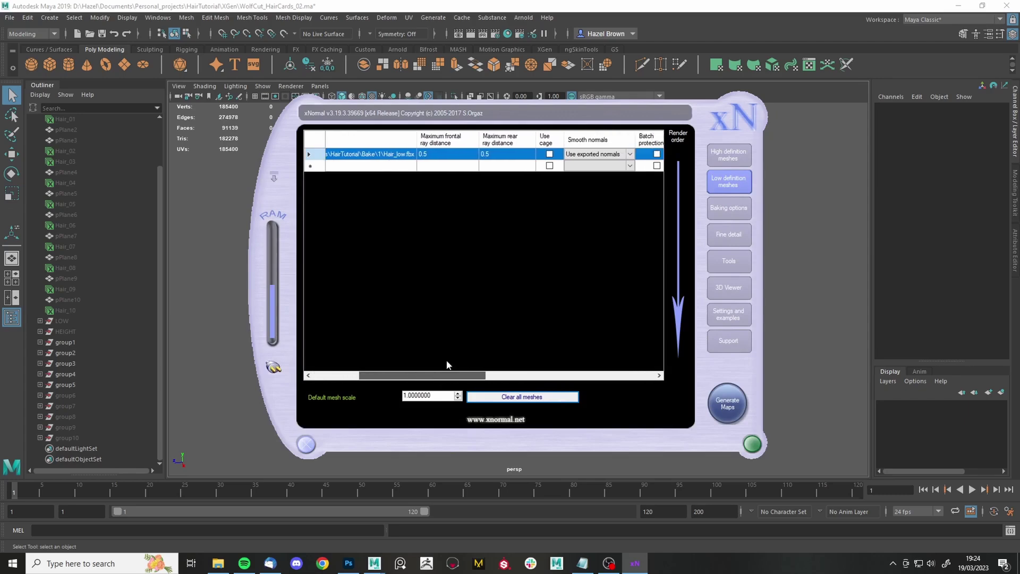
click(448, 151)
click(449, 154)
text(50)
click(496, 153)
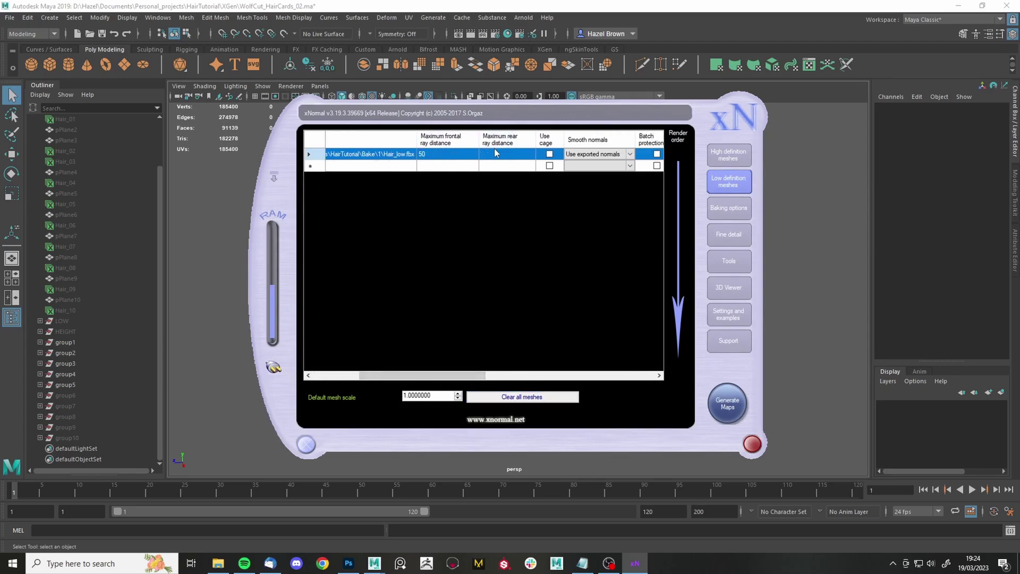
key(Return)
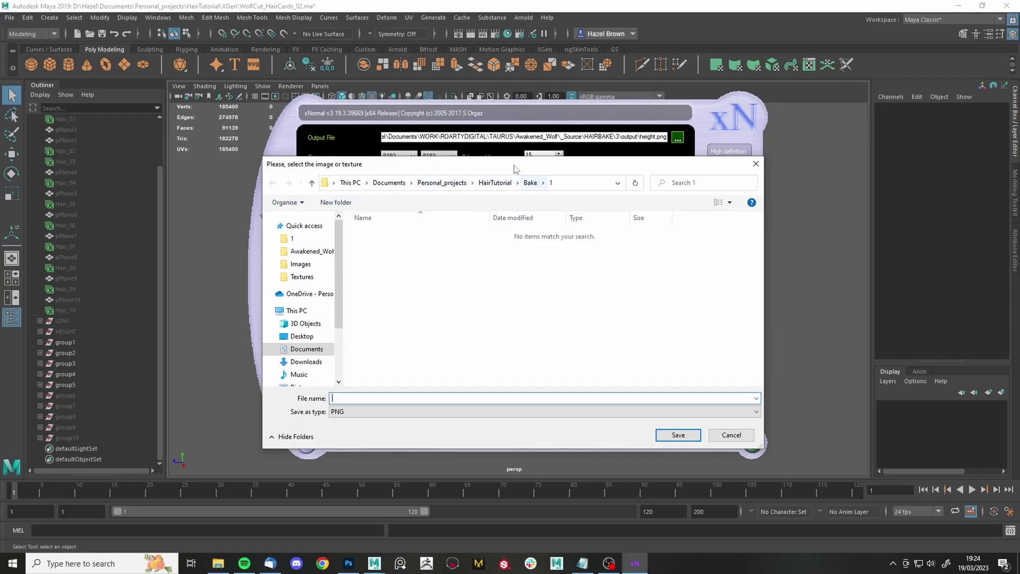
Create a folder named output inside the Bake folder and open it as the save location.
drag(514, 169, 524, 121)
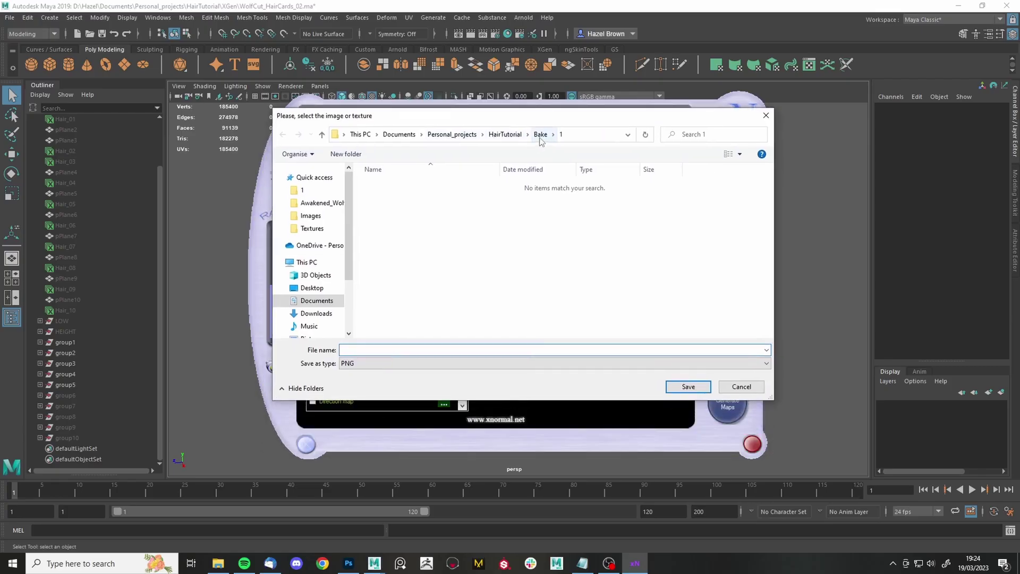
click(540, 135)
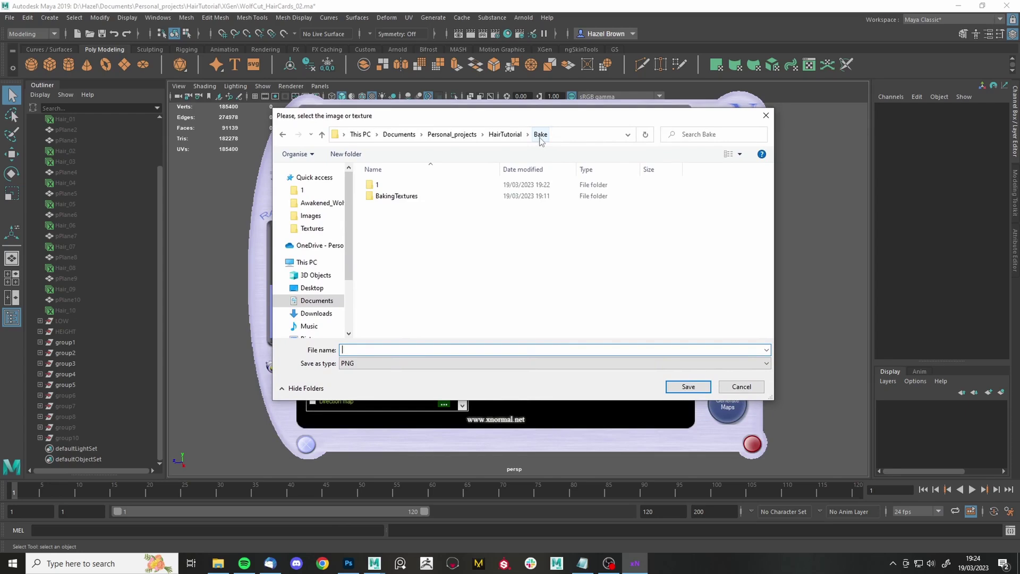
click(345, 154)
text(d)
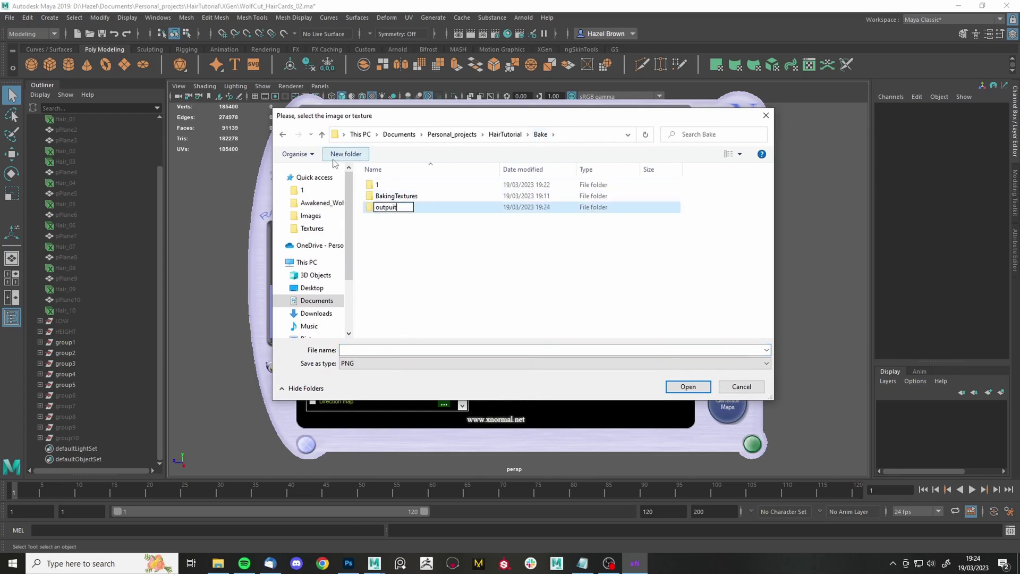
text(utput)
key(Return)
key(Return)
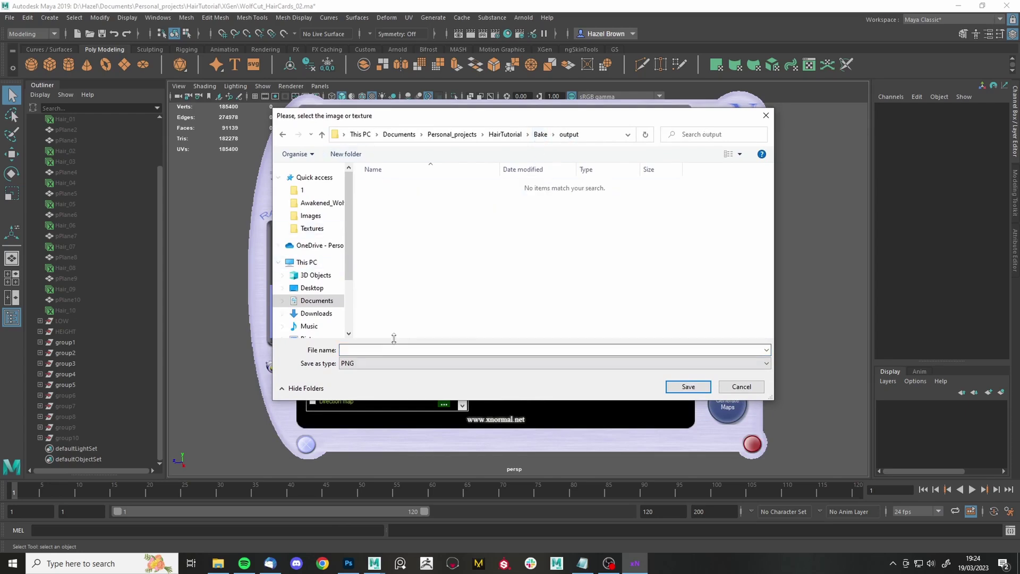
Name the PNG output file alpha, disable the Height map and enable Bake base texture as the map to render.
text(alpha)
key(Return)
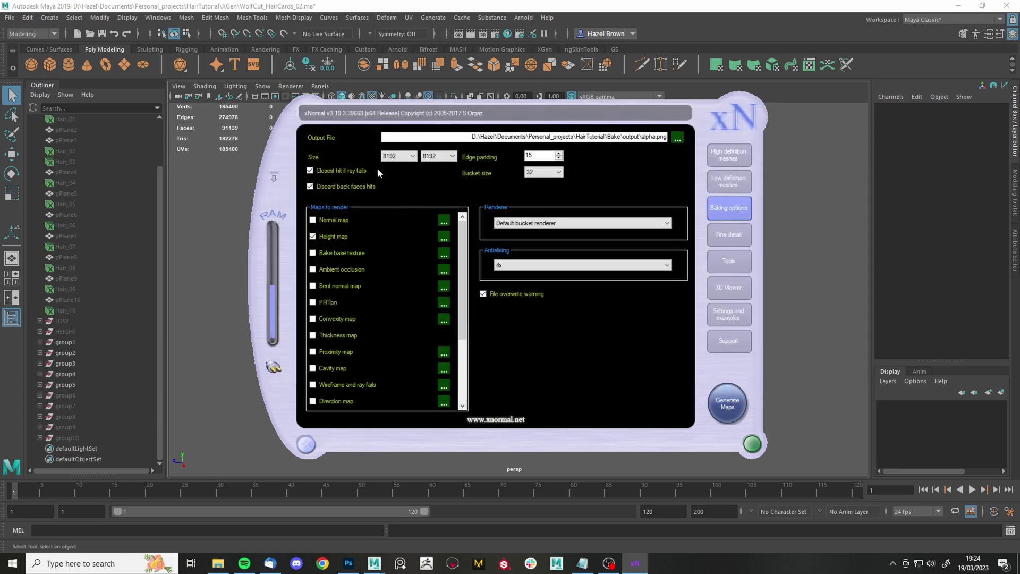
click(336, 236)
click(345, 254)
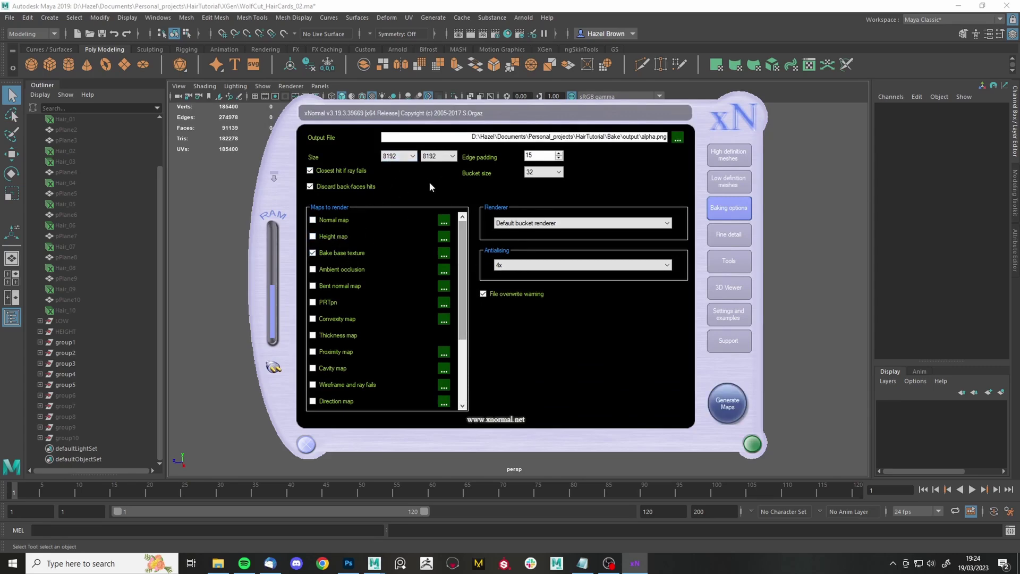
Generate the alpha map with Bake base texture as the only map to render.
click(356, 255)
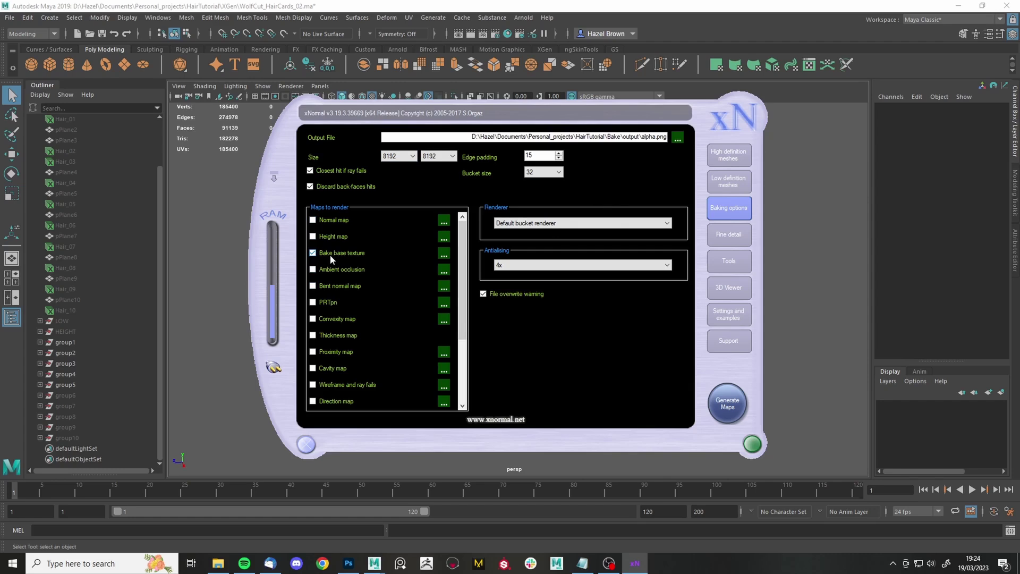
click(727, 407)
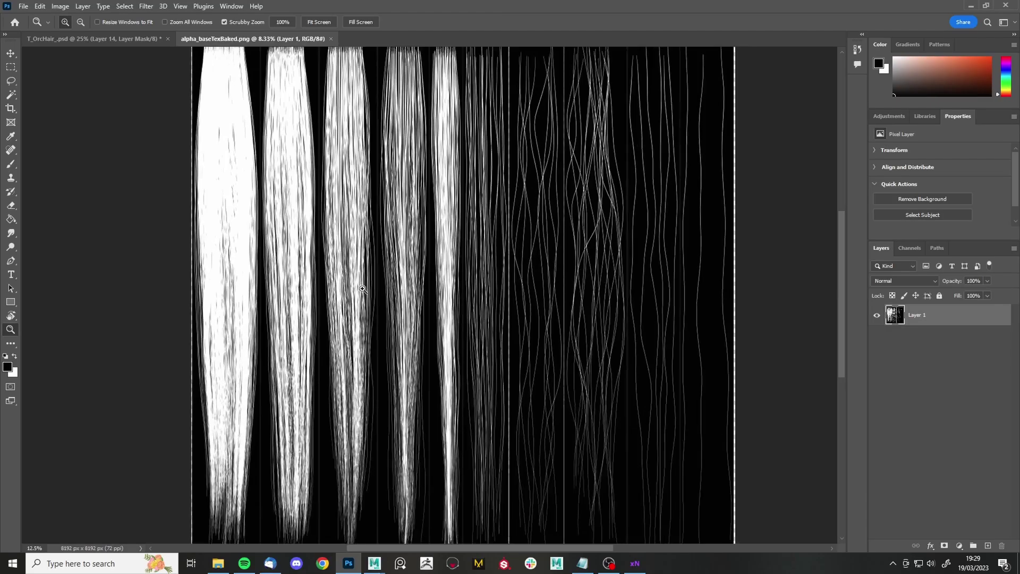
In Photoshop, add a new layer beneath the baked hair layer of alpha_baseTexBaked.png and fill it with black.
drag(324, 289, 362, 288)
click(362, 288)
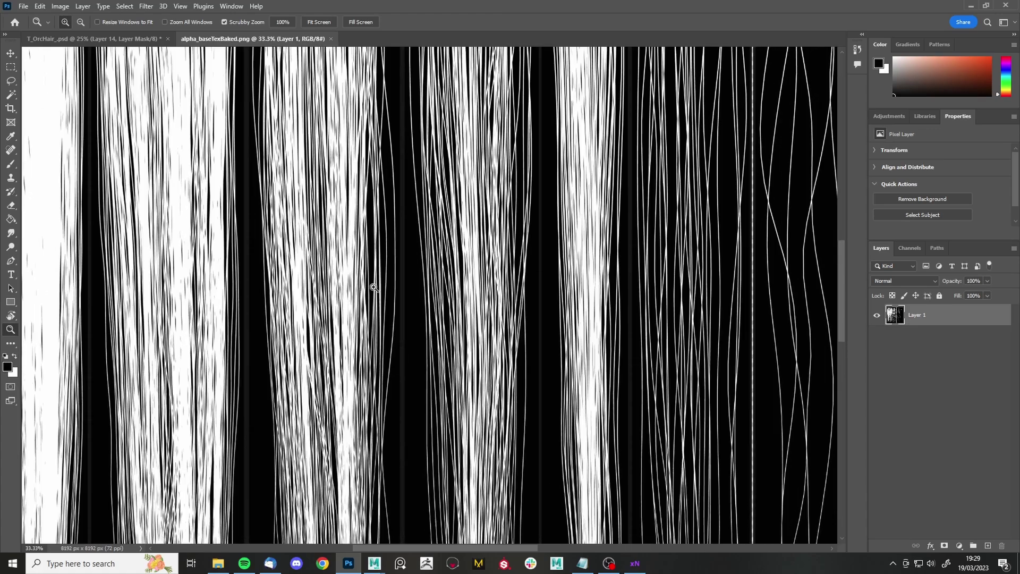
click(987, 546)
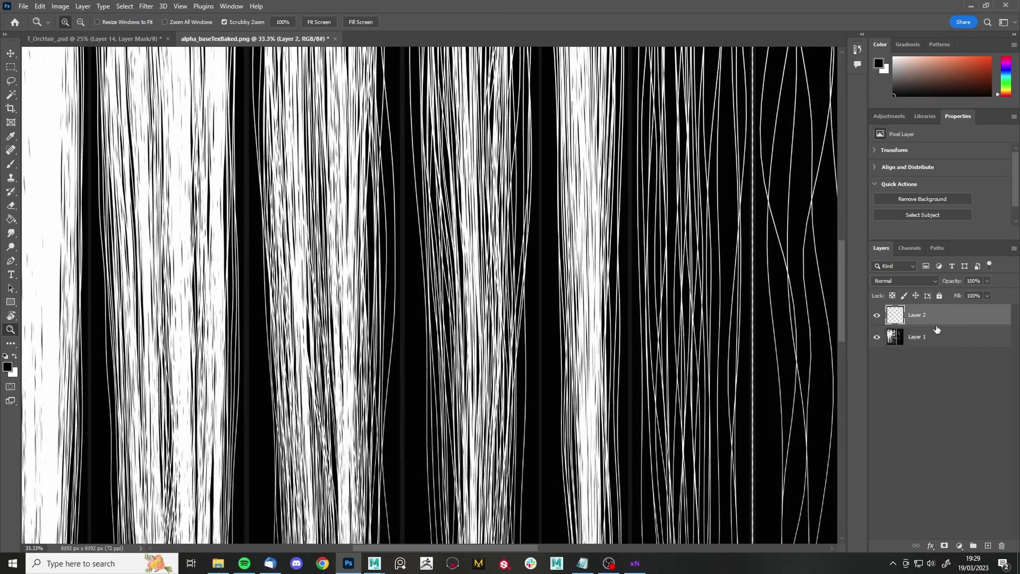
drag(934, 327, 935, 348)
key(alt+BackSpace)
alt+click(515, 281)
alt+click(514, 281)
alt+click(514, 282)
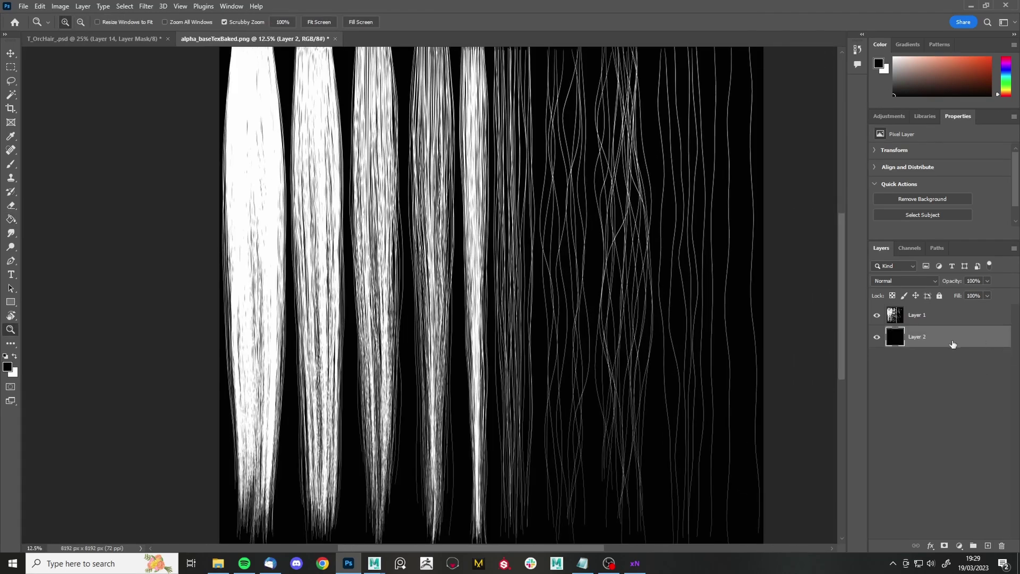
Group the hair layer and the black background layer and rename the group ALPHA.
shift+click(927, 315)
key(ctrl+g)
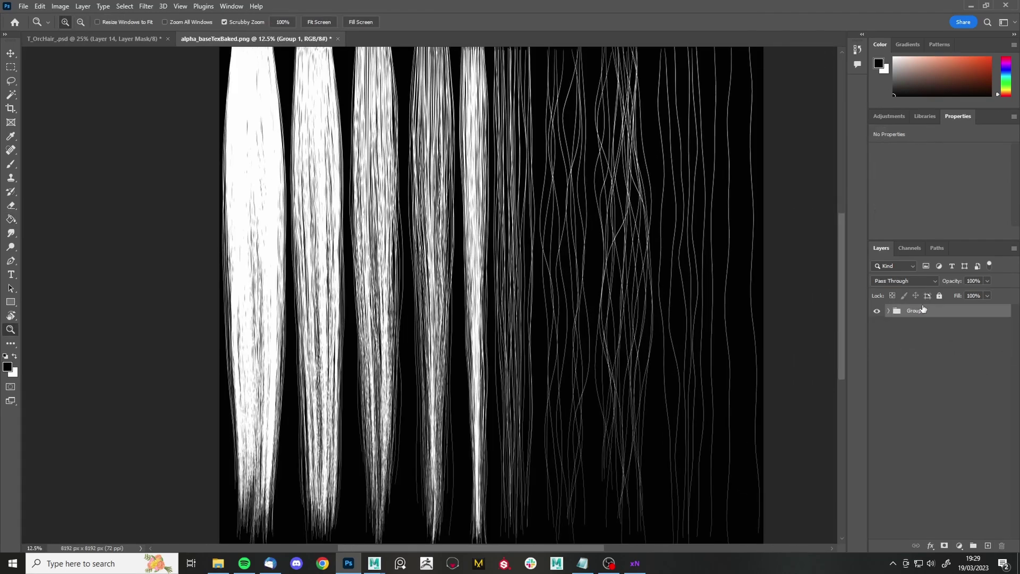
double_click(915, 311)
key(Return)
Save the document as a Photoshop file named T_WolfHair_ in the HairTutorial folder.
key(ctrl+shift+s)
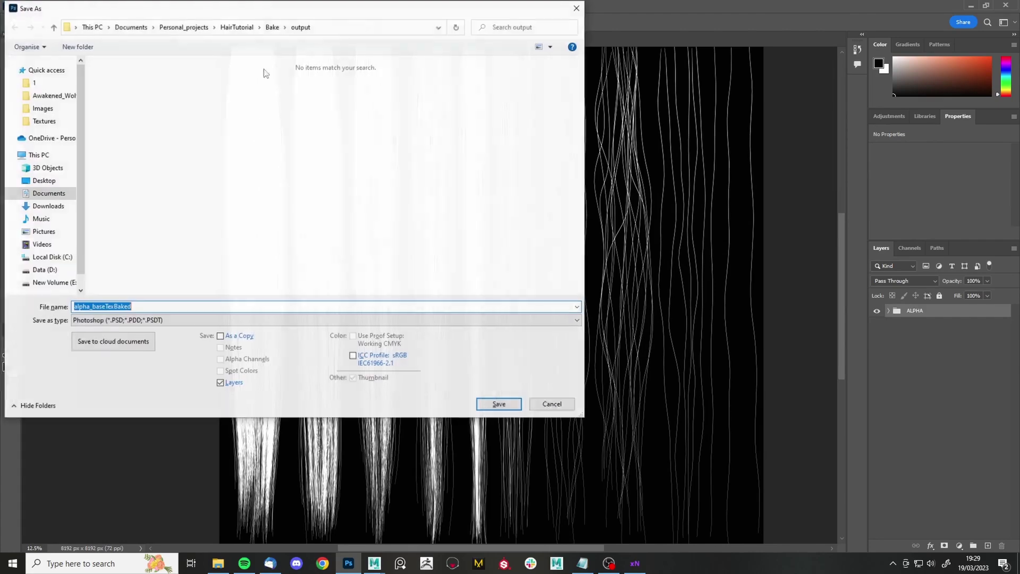
click(239, 28)
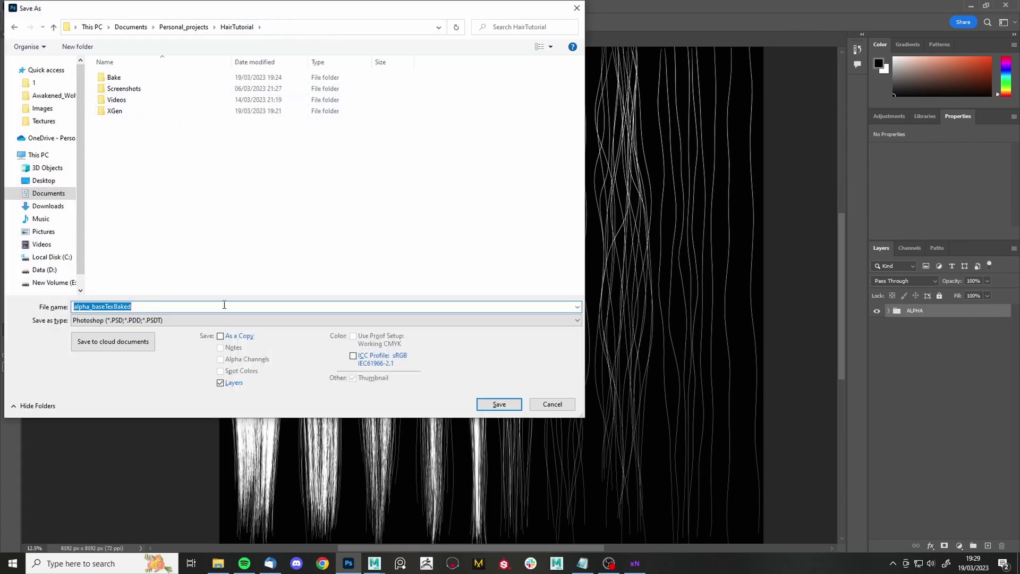
text(T_WolfHair)
text(_)
key(Return)
In xNormal, remove the Hair_low mesh from the high definition meshes.
click(724, 155)
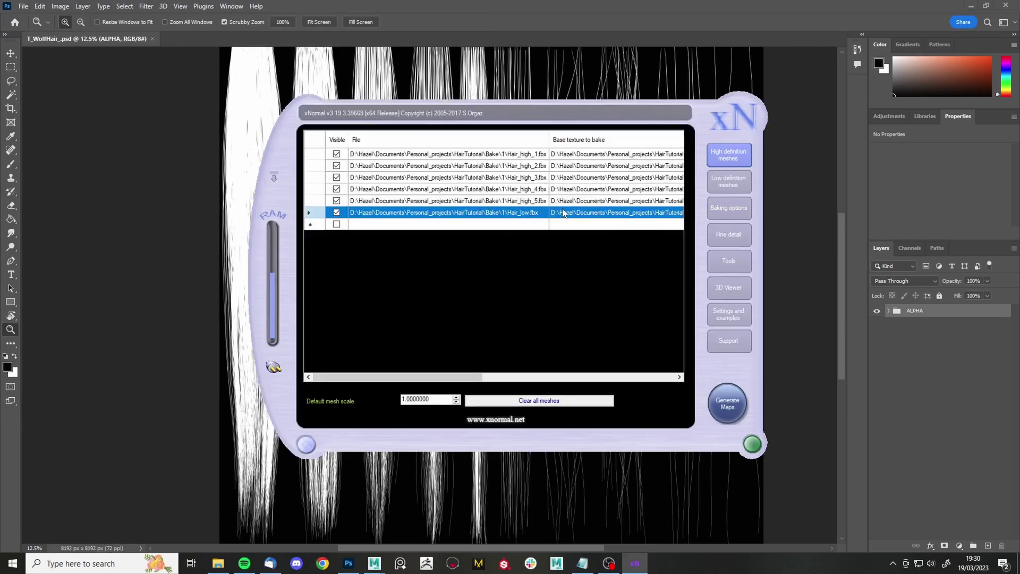
right_click(530, 213)
click(571, 290)
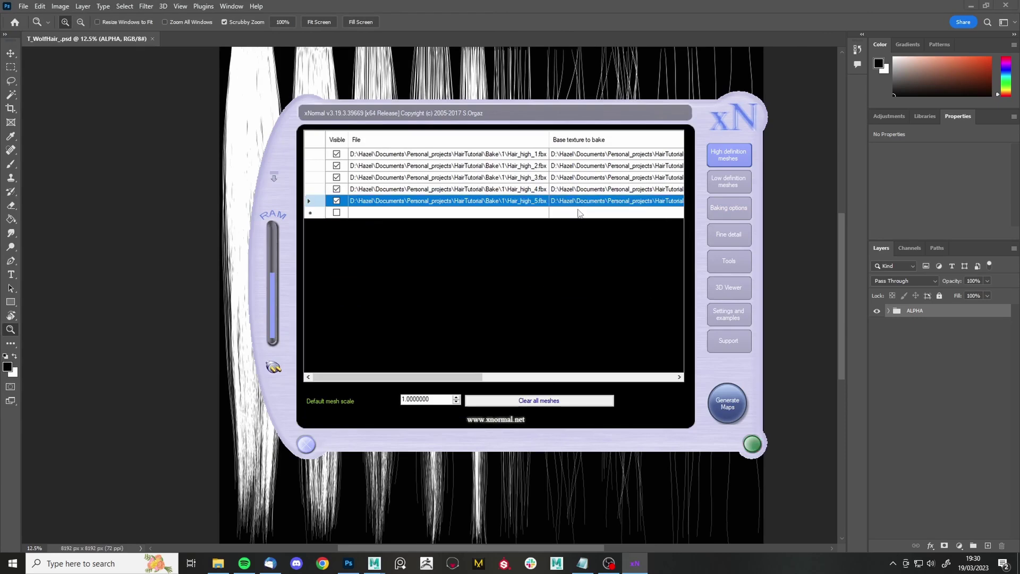
Reset the base textures of all five Hair_high meshes and assign gradient01 from the BakingTextures folder to them.
shift+click(580, 155)
right_click(586, 189)
click(615, 222)
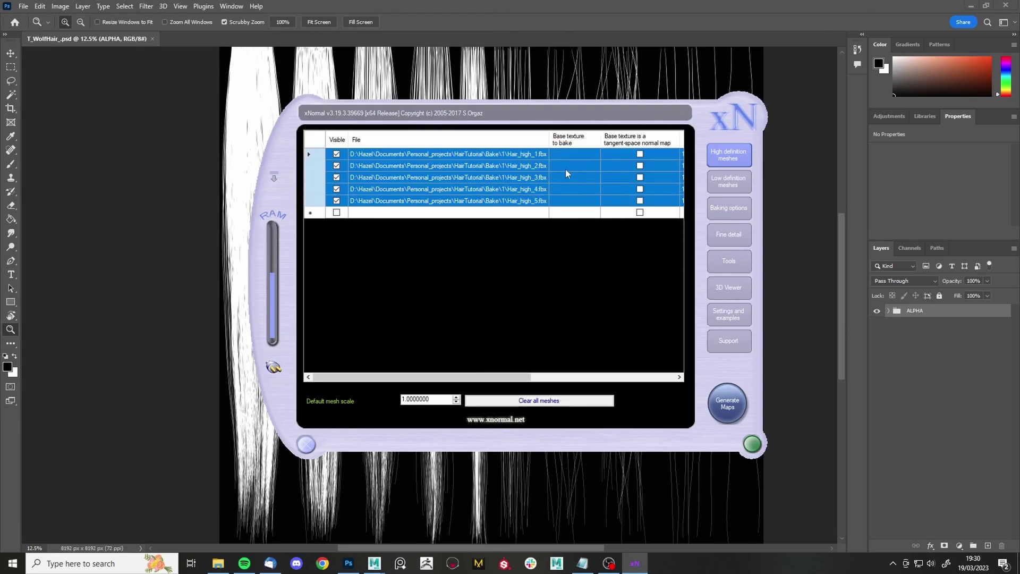
right_click(565, 167)
click(610, 189)
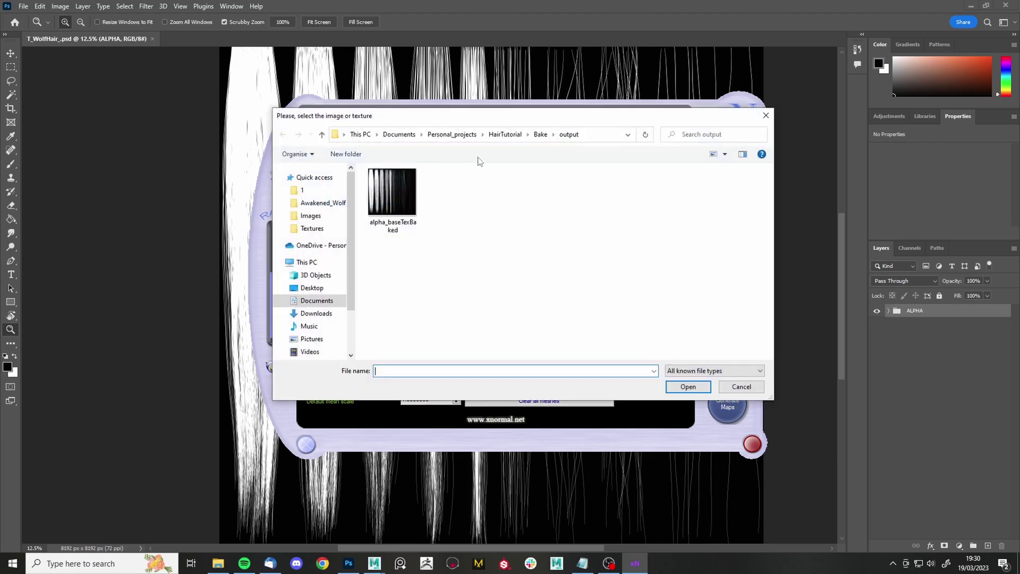
click(540, 135)
double_click(425, 198)
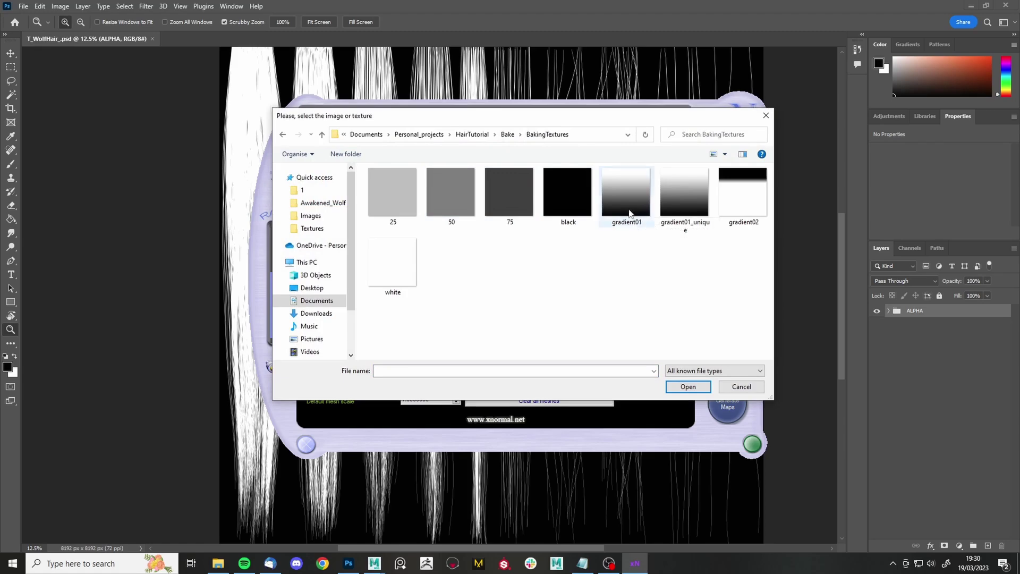
click(630, 207)
double_click(630, 207)
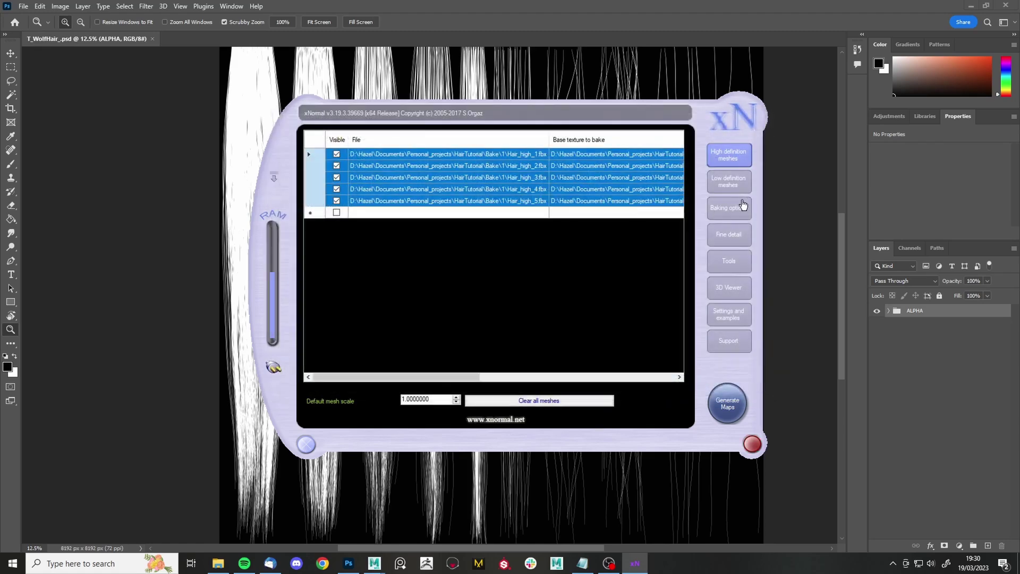
Change the output file name in the baking options to root.
click(725, 184)
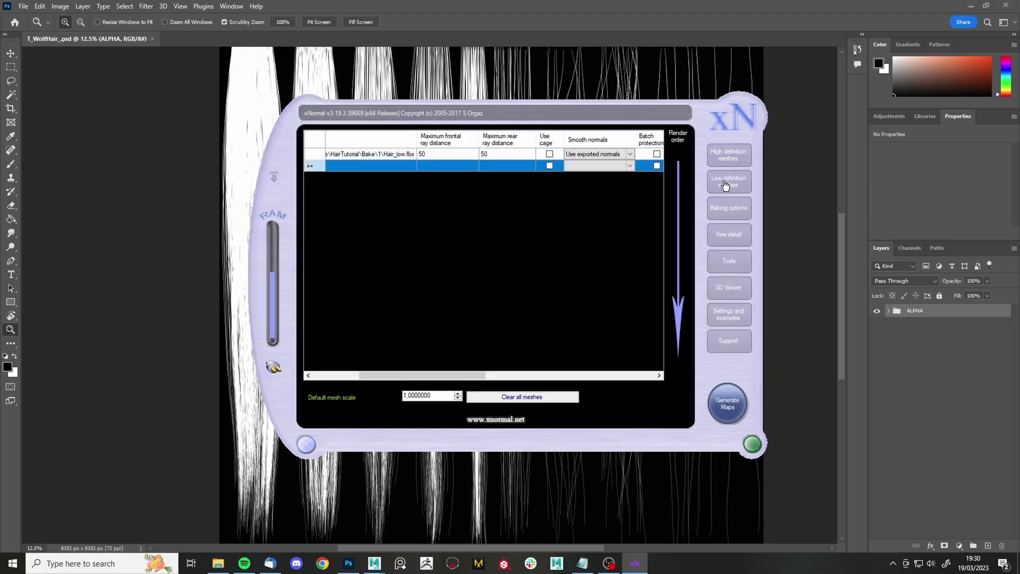
click(740, 212)
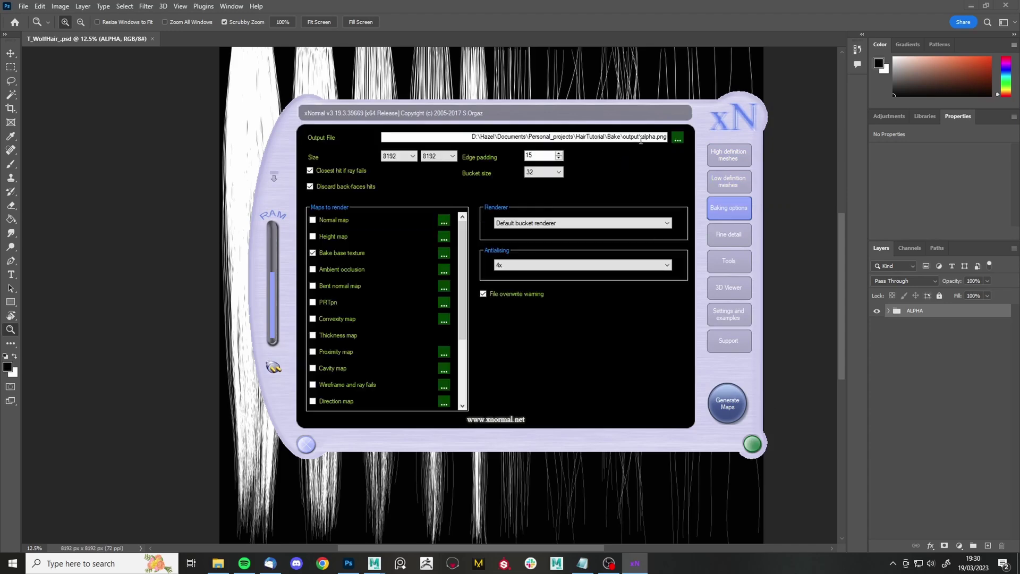
text(root)
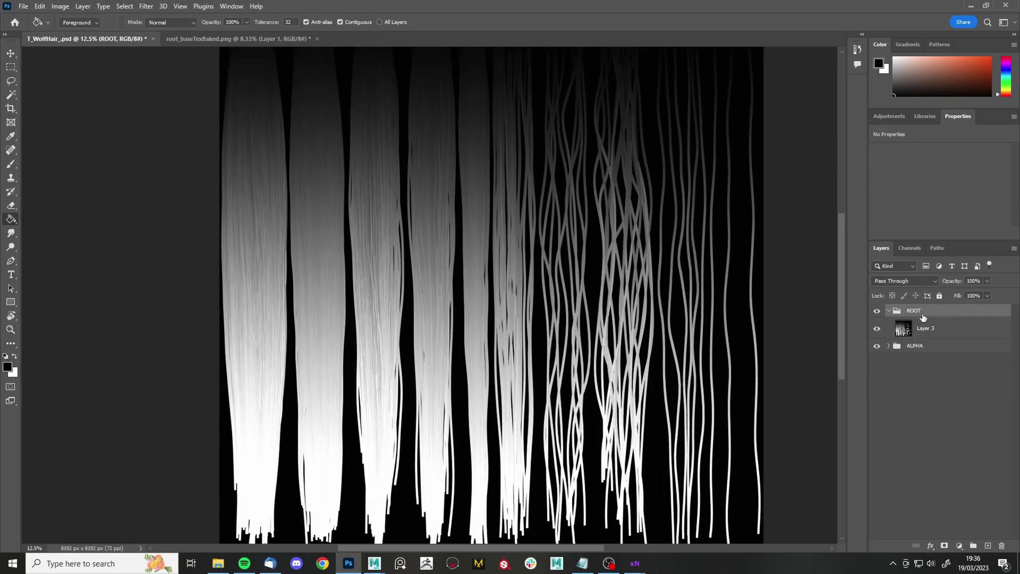
Back in xNormal, assign the base texture 25 to Hair_high_1 and the base texture 50 to Hair_high_2.
click(634, 563)
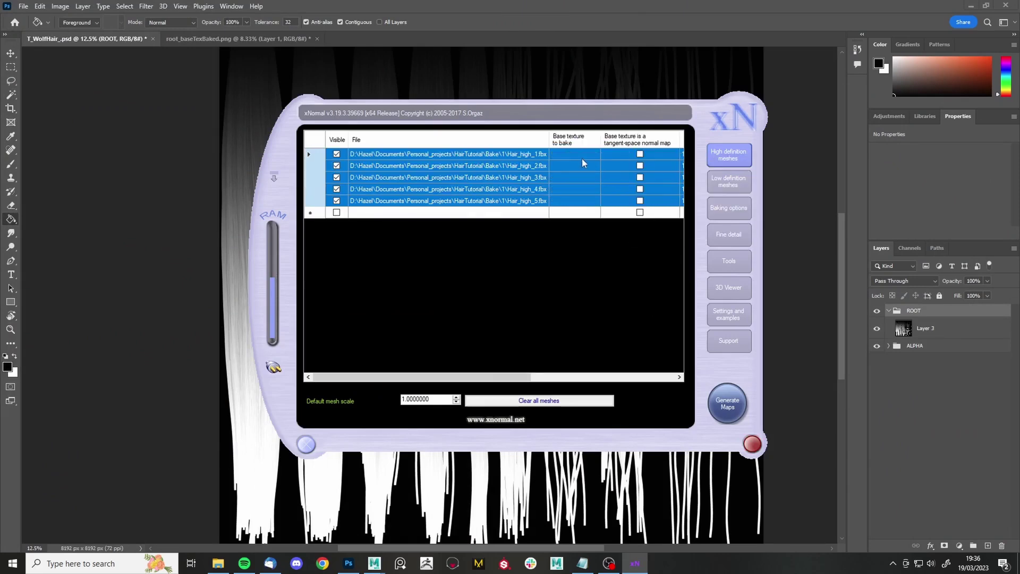
click(584, 154)
right_click(584, 155)
click(611, 177)
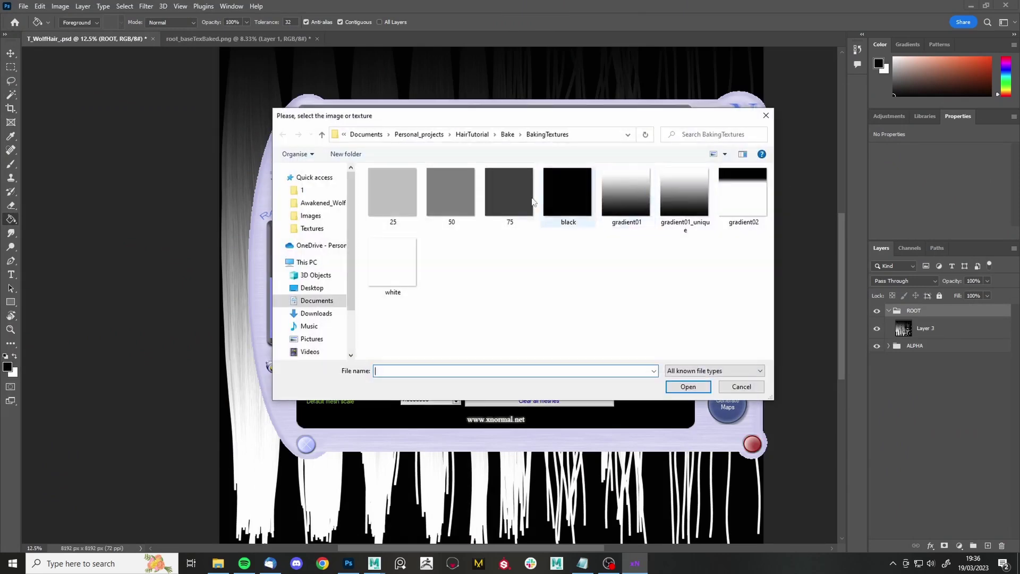
double_click(406, 214)
click(568, 165)
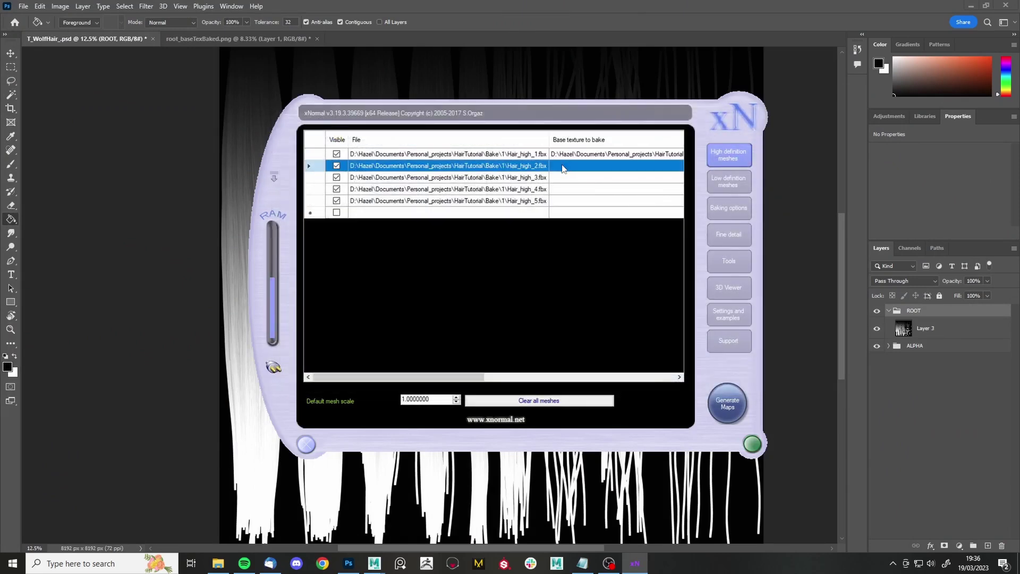
right_click(564, 166)
click(595, 186)
double_click(452, 194)
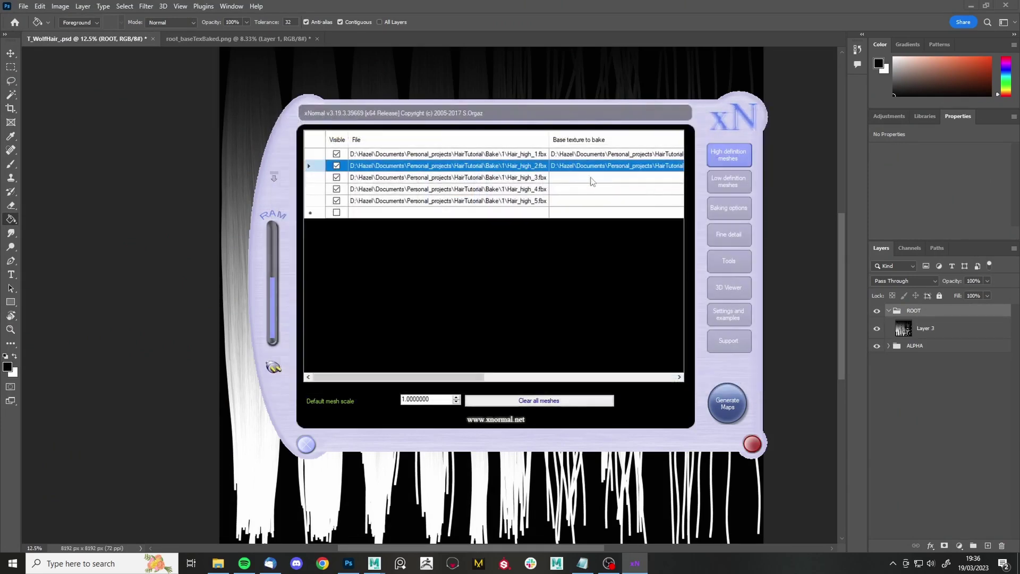
Assign the base texture 75 to Hair_high_3 and the black base texture to Hair_high_4.
click(584, 177)
right_click(581, 178)
click(600, 200)
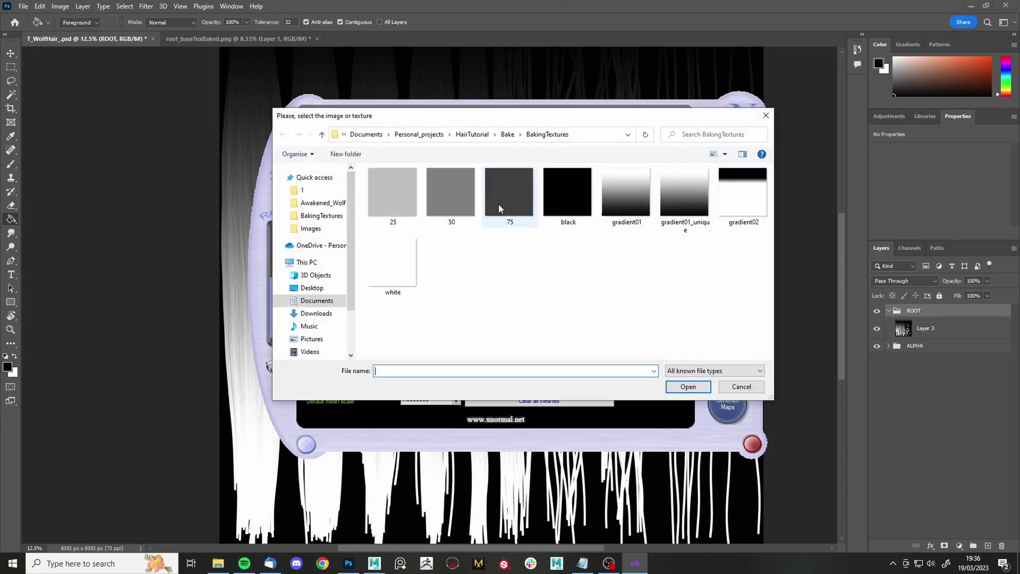
double_click(498, 203)
click(591, 193)
right_click(591, 193)
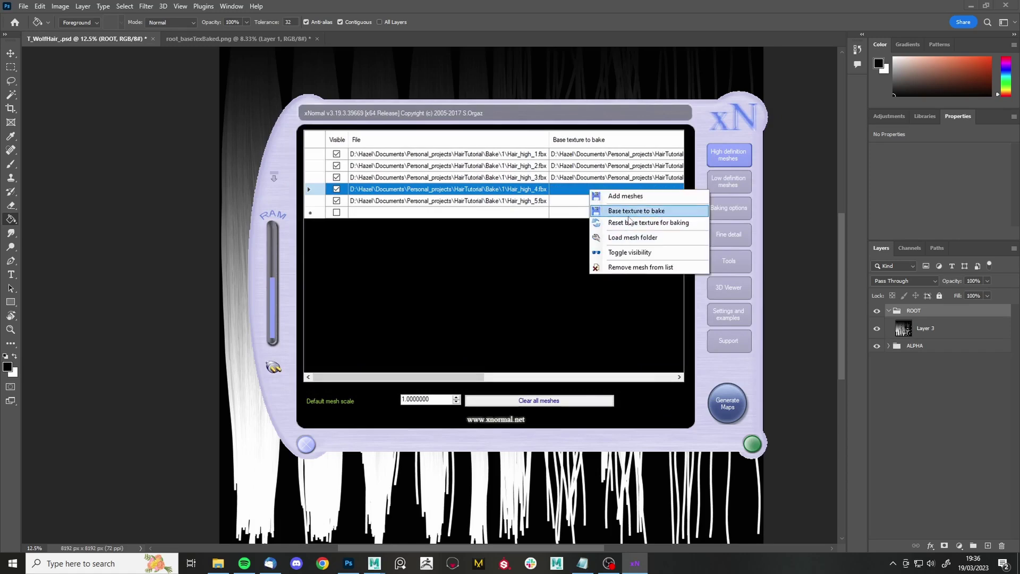
click(622, 212)
double_click(564, 211)
Assign the white base texture to Hair_high_5.
click(652, 200)
right_click(652, 201)
click(672, 221)
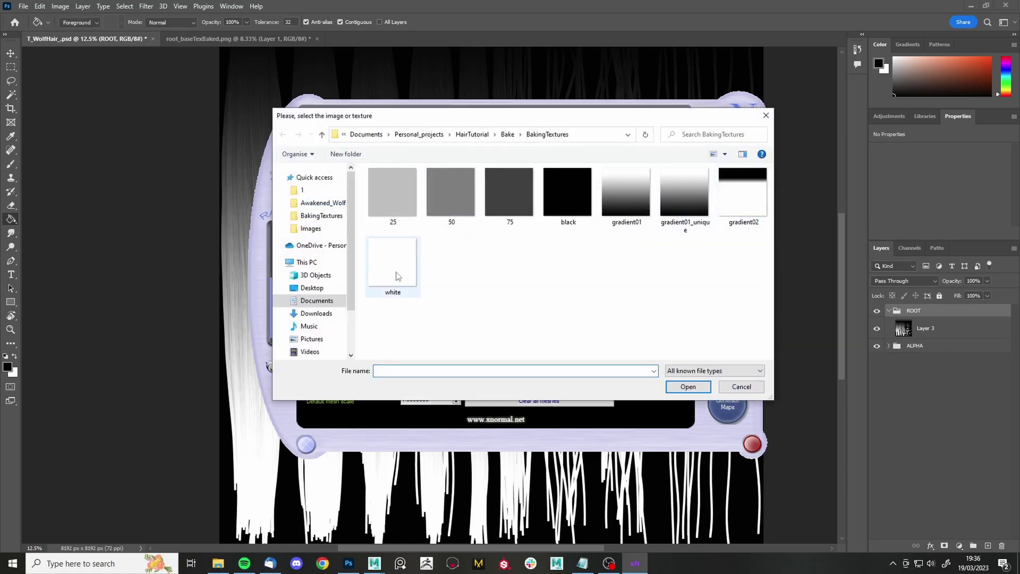
double_click(396, 263)
Change the output file name in the baking options to unique.
click(729, 208)
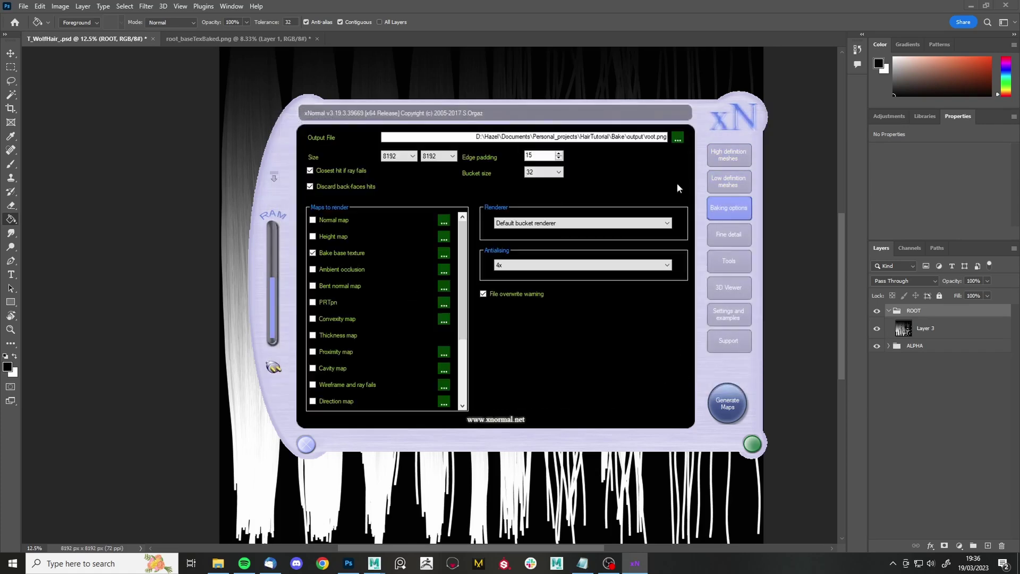
drag(646, 143, 655, 150)
text(unique)
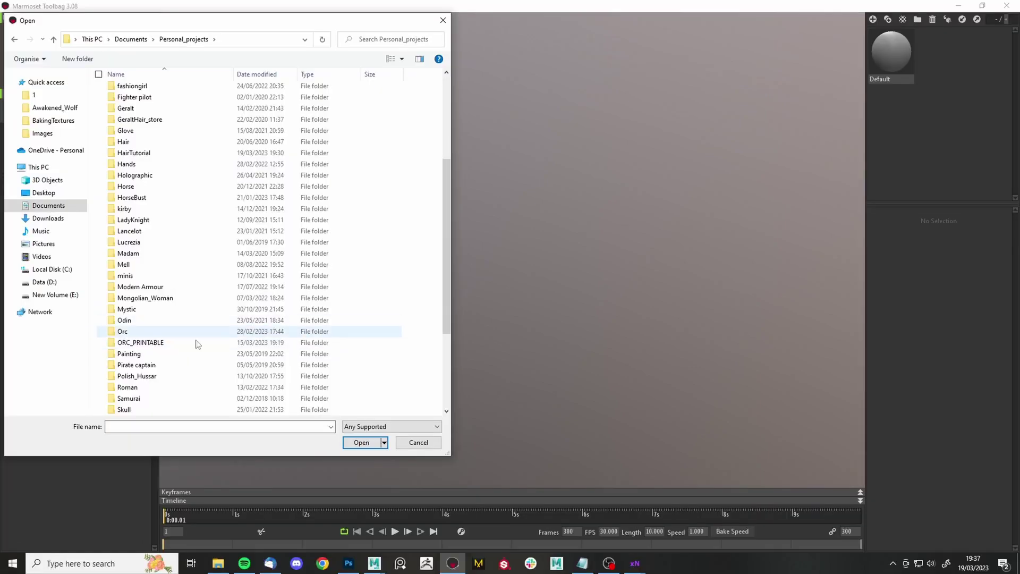
In Marmoset Toolbag, import Hair_high_thick and Hair_low from the HairTutorial\Bake\1 folder.
key(Down)
key(Down)
scroll(160, 348, up, 4)
click(189, 287)
key(Down)
key(Down)
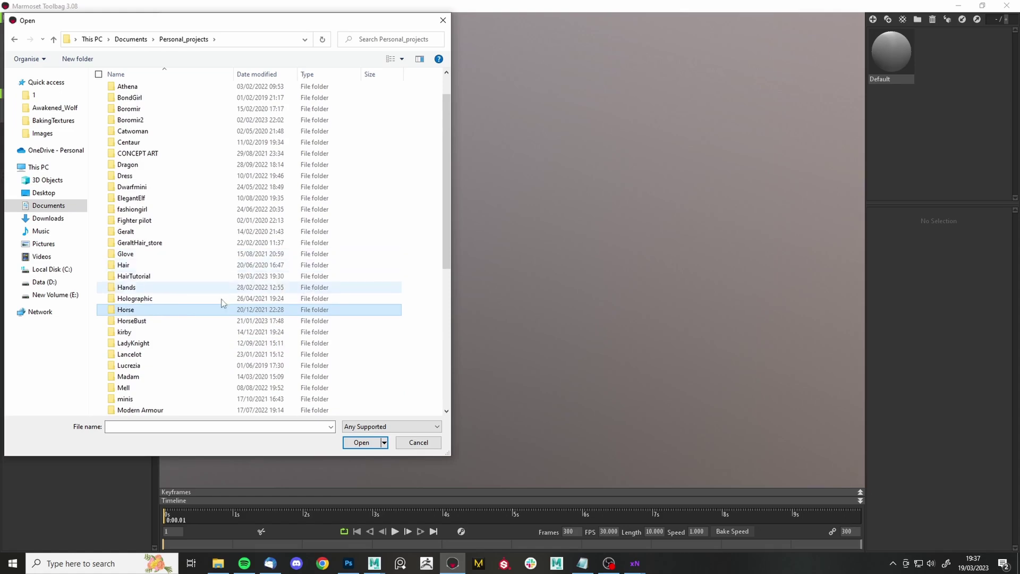
double_click(152, 276)
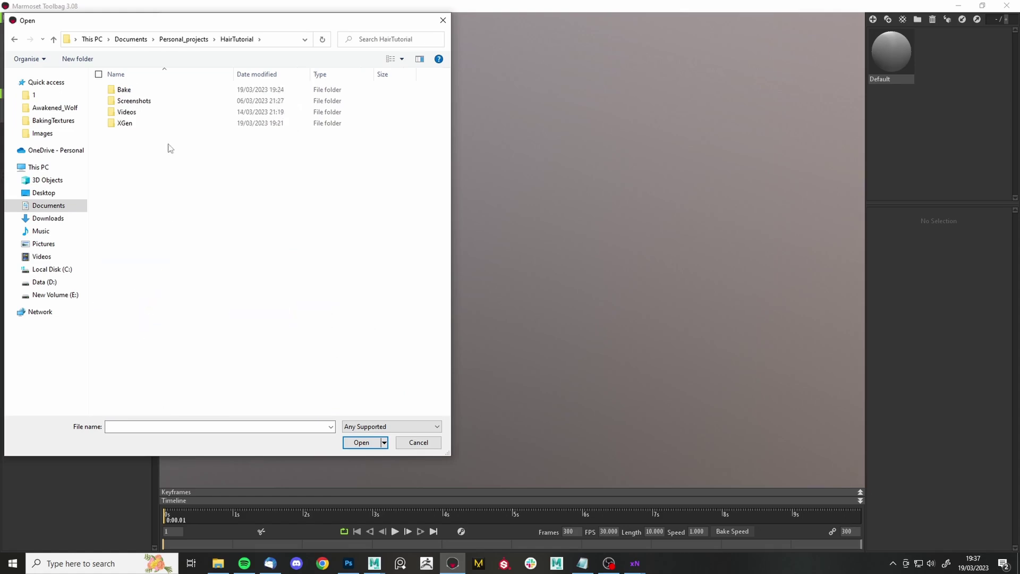
double_click(153, 90)
click(152, 93)
double_click(152, 91)
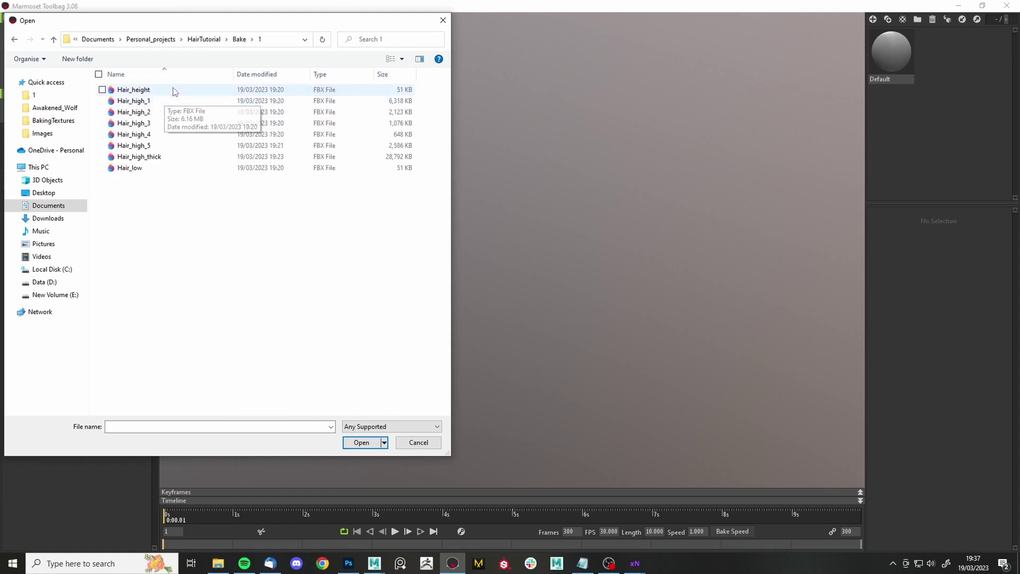
click(159, 156)
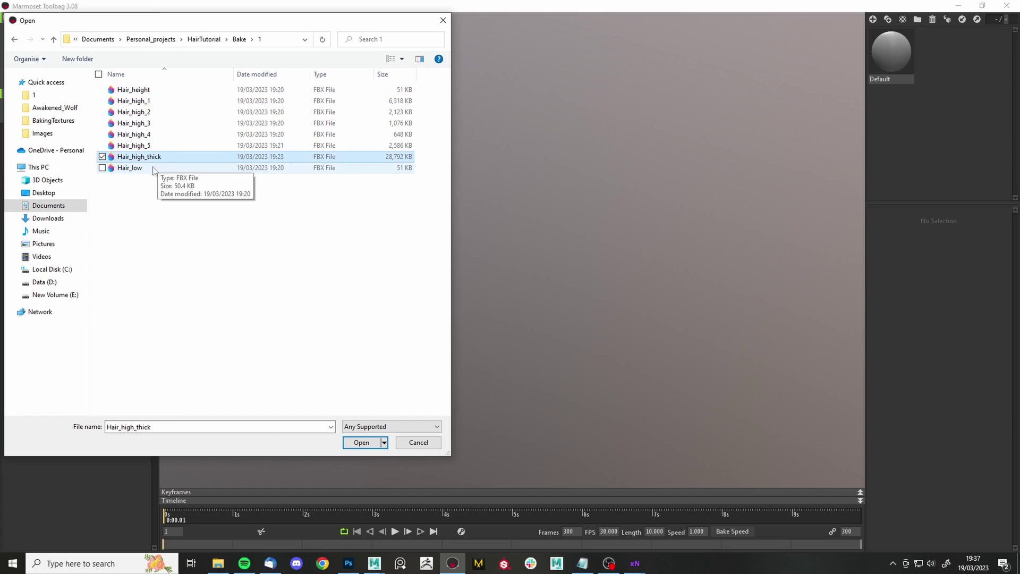
ctrl+click(152, 169)
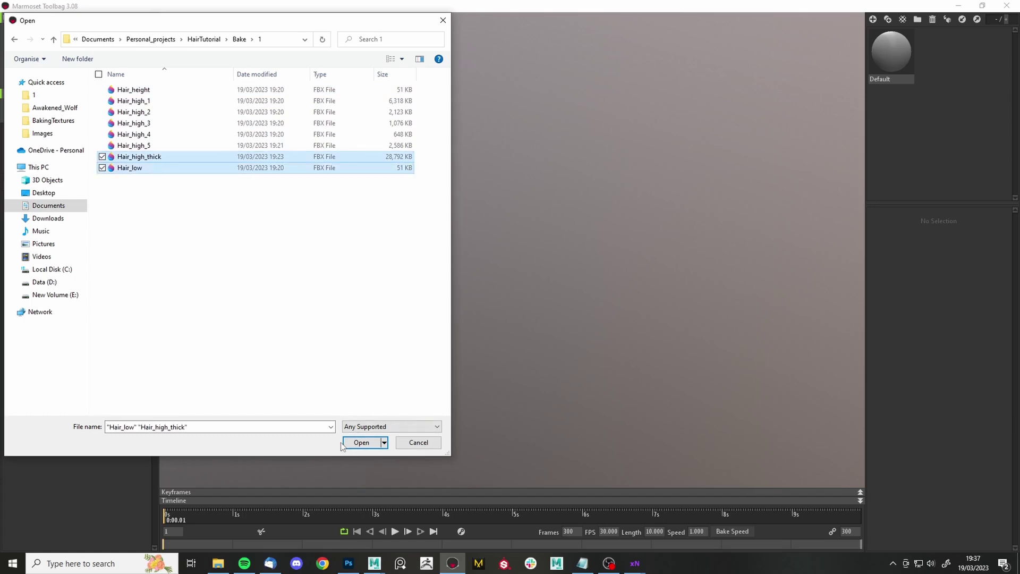
click(358, 446)
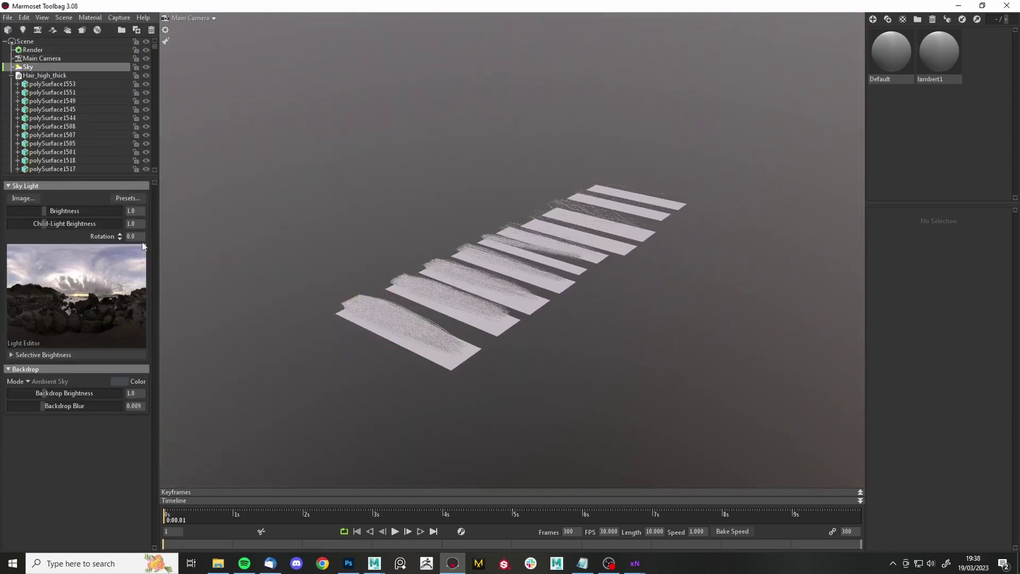
Replace the sky light with the preset showing an indoor room with tall windows.
click(128, 198)
click(267, 429)
click(369, 358)
scroll(477, 298, up, 5)
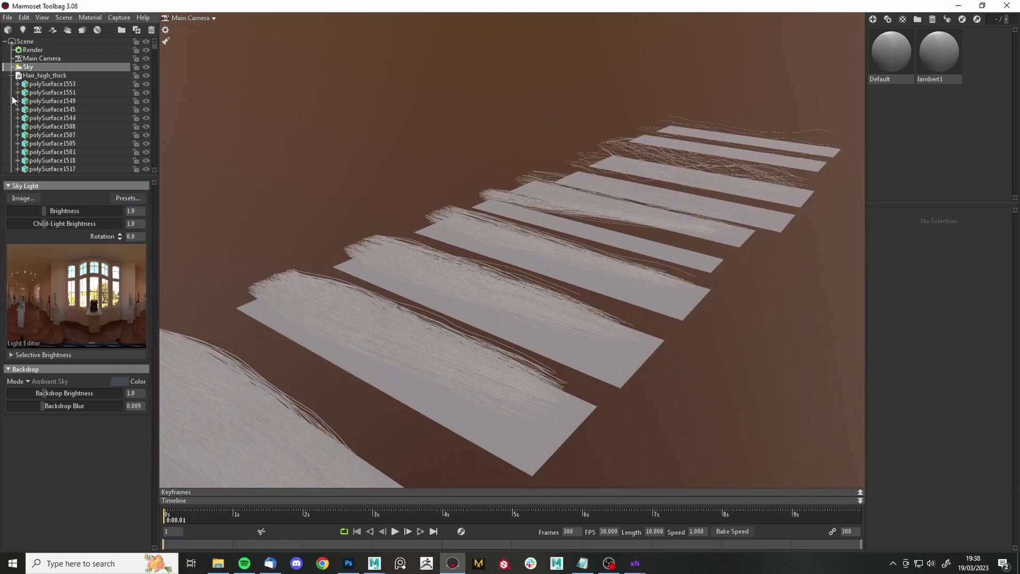
Create a baker and place Hair_high_thick in its High group and Hair_low in its Low group.
click(11, 75)
click(11, 84)
click(82, 31)
drag(62, 75, 43, 109)
drag(37, 76, 43, 117)
Raise the Low group's cage Max Offset to about 19.38 so that the cage covers the hair strands.
click(33, 76)
click(146, 93)
click(41, 109)
alt+drag(250, 287, 243, 225)
click(146, 93)
drag(44, 270, 57, 270)
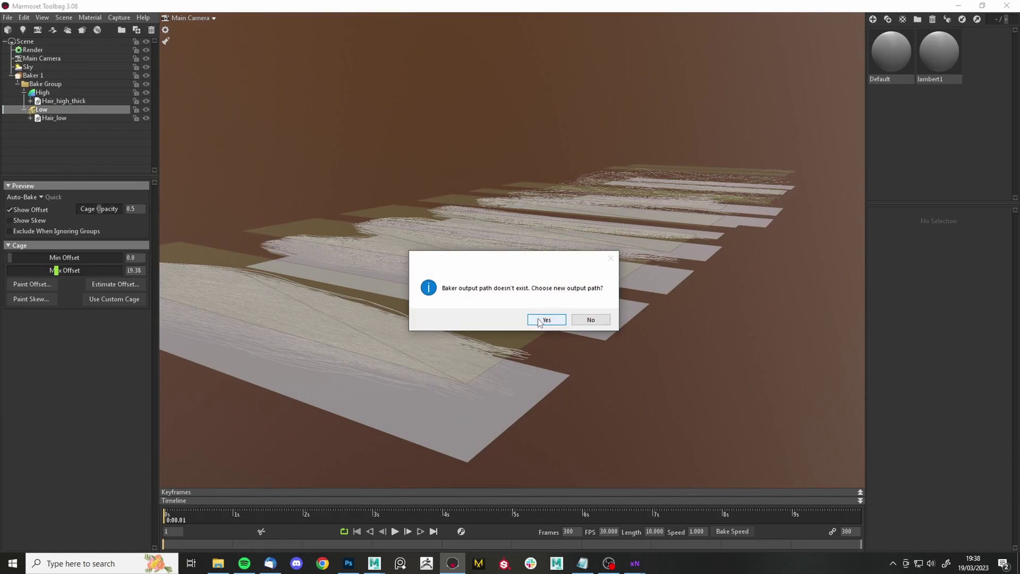
Choose a new baker output path inside the Bake folder with the file name Hair, and open the Baker 1 settings.
click(544, 320)
click(239, 39)
double_click(128, 99)
click(136, 406)
text(Hair)
key(Return)
click(33, 75)
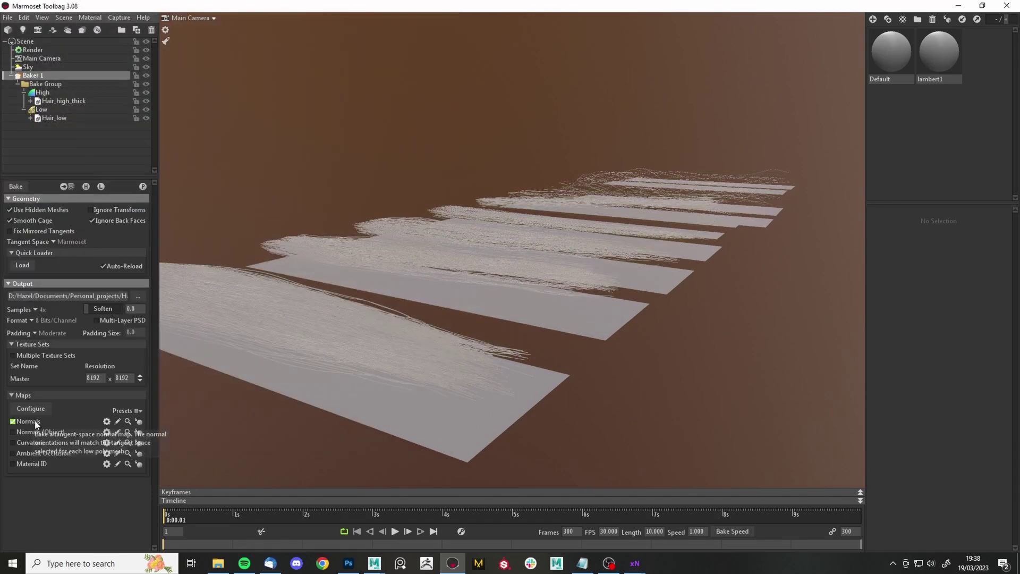
Enable the Ambient Occlusion map for the Baker 1 bake.
click(53, 454)
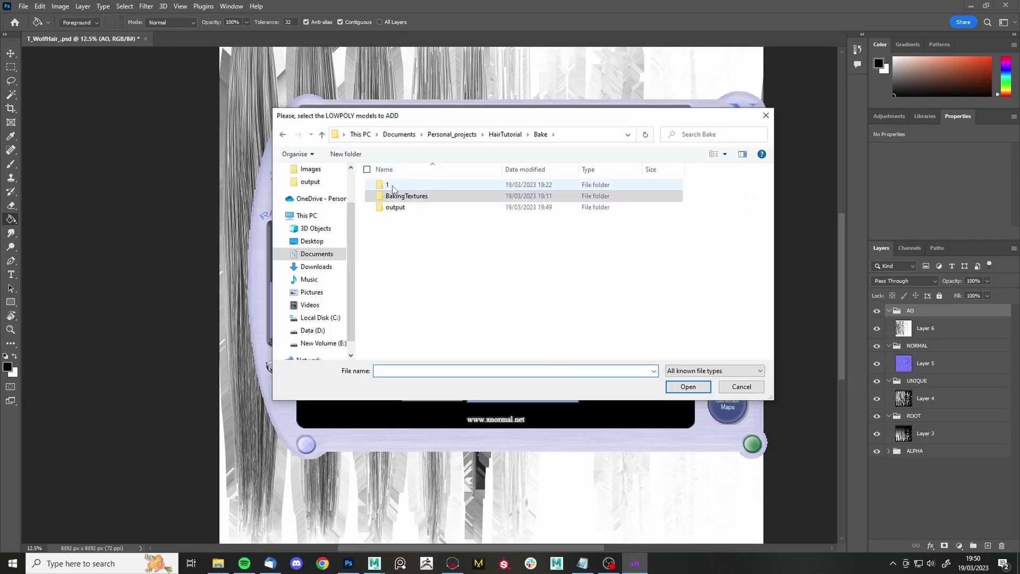
In xNormal, browse folder 1 for the low-poly model and generate the Height map at 8192 by 8192.
double_click(390, 185)
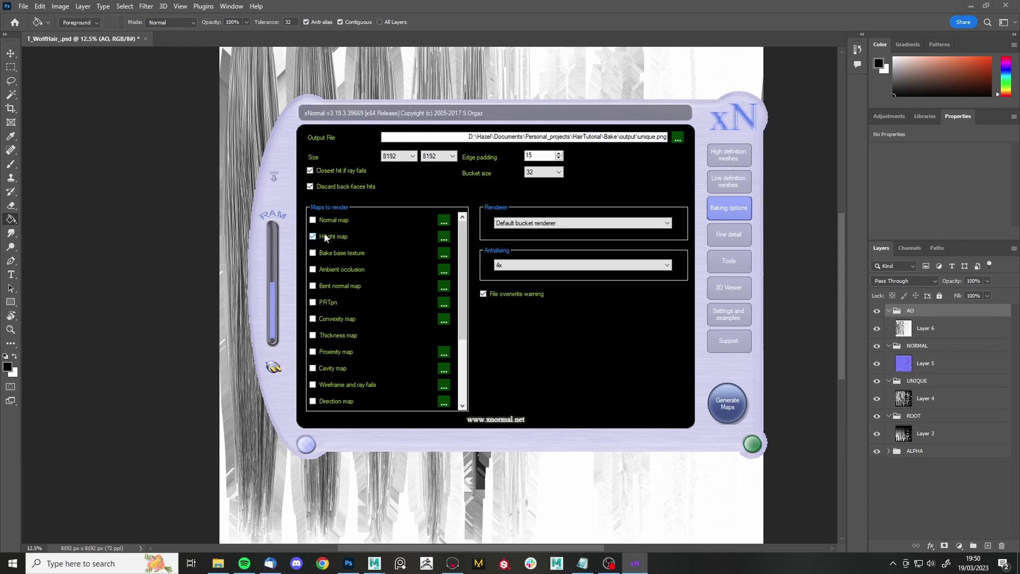
click(736, 415)
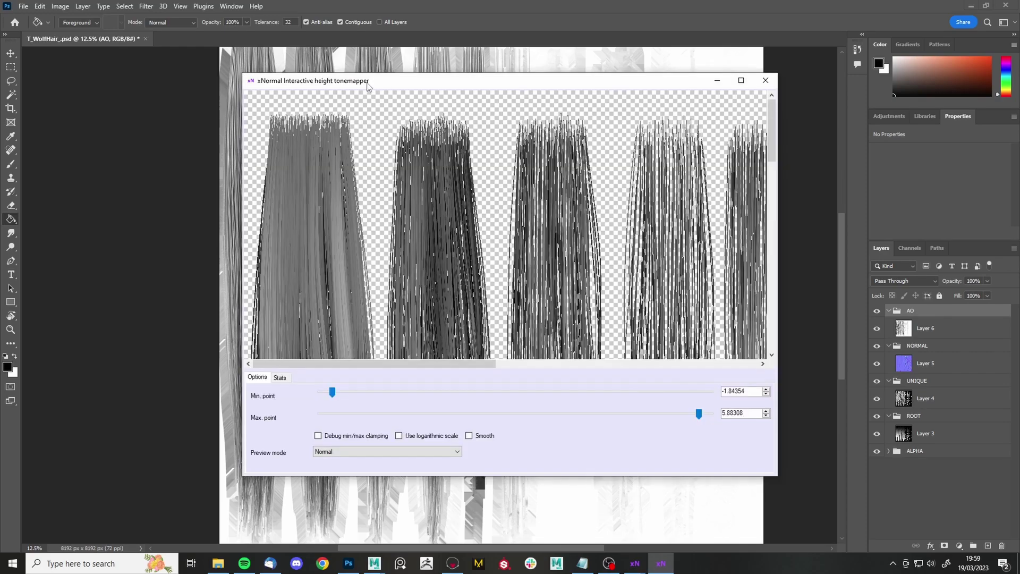
Set the height tonemapper's Min. point to about -1.91 and Max. point to about 3.85.
drag(368, 84, 387, 82)
drag(476, 356, 434, 346)
scroll(420, 298, down, 13)
scroll(420, 297, up, 12)
scroll(420, 295, up, 2)
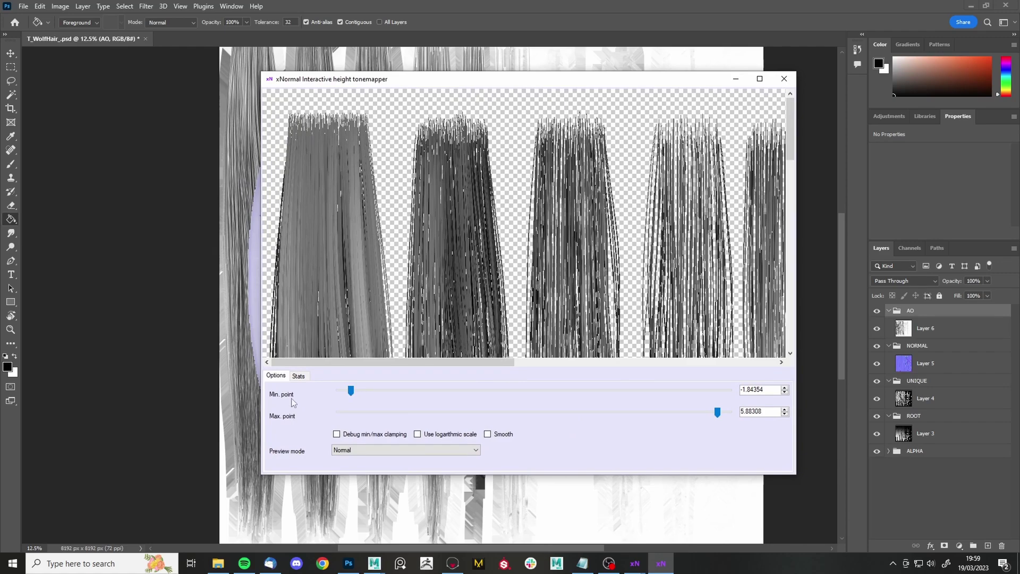
scroll(339, 303, down, 2)
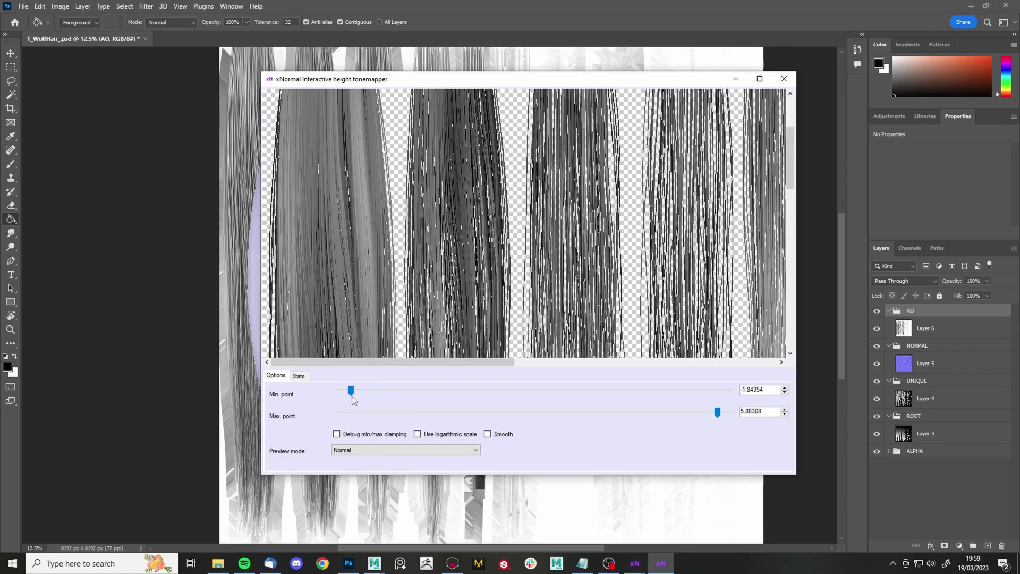
mouse_move(350, 391)
mouse_down()
mouse_move(340, 393)
mouse_move(369, 387)
mouse_move(346, 392)
mouse_up()
drag(715, 414, 704, 416)
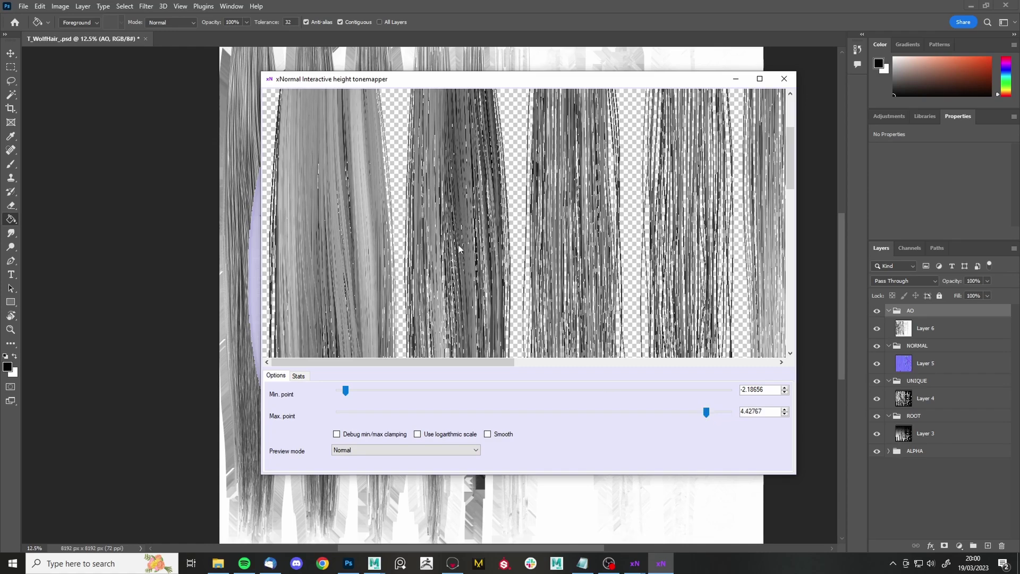
mouse_move(460, 362)
mouse_down()
mouse_move(597, 368)
mouse_move(458, 368)
mouse_up()
drag(345, 391, 348, 389)
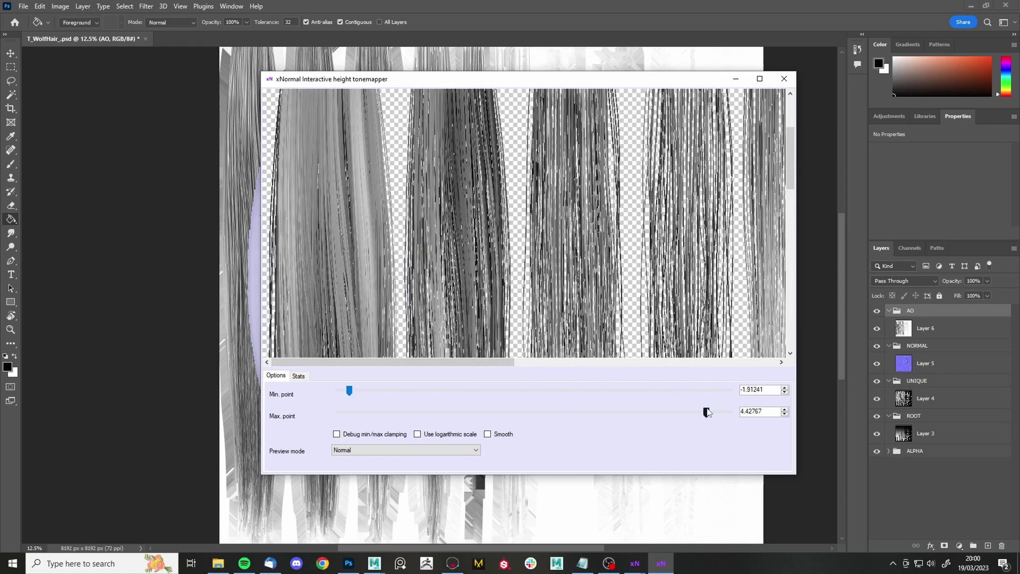
drag(707, 409, 700, 409)
Examine the tonemapped height preview along the full length and width of the hair cards.
scroll(565, 302, down, 5)
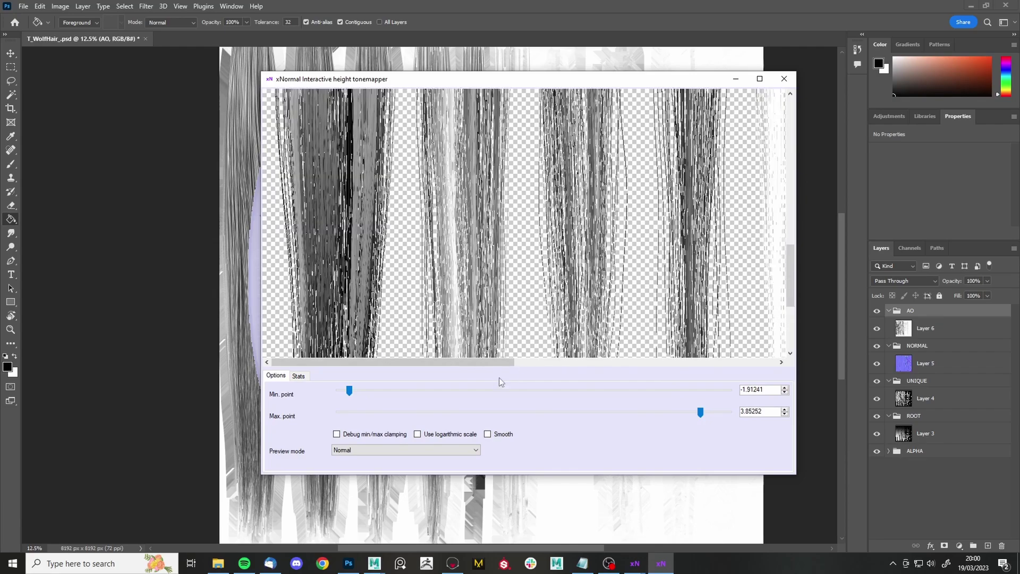
scroll(509, 361, up, 5)
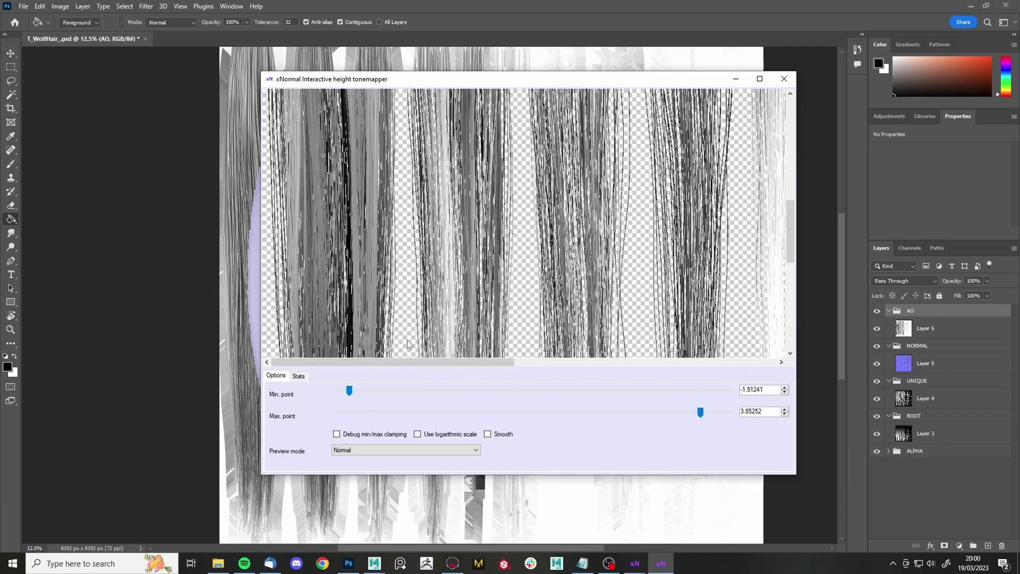
drag(414, 362, 531, 379)
scroll(526, 295, up, 3)
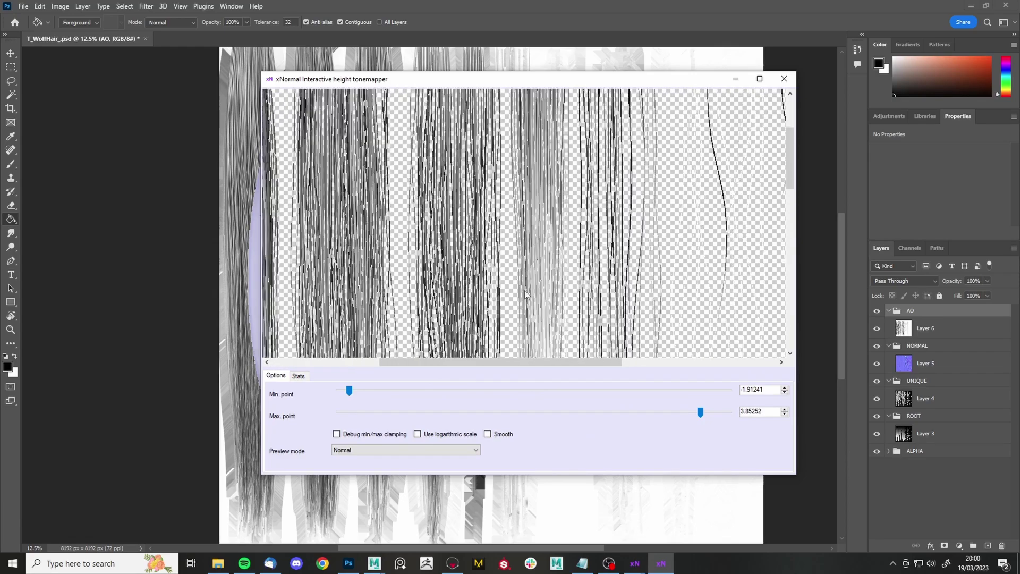
scroll(527, 276, down, 3)
scroll(526, 275, up, 4)
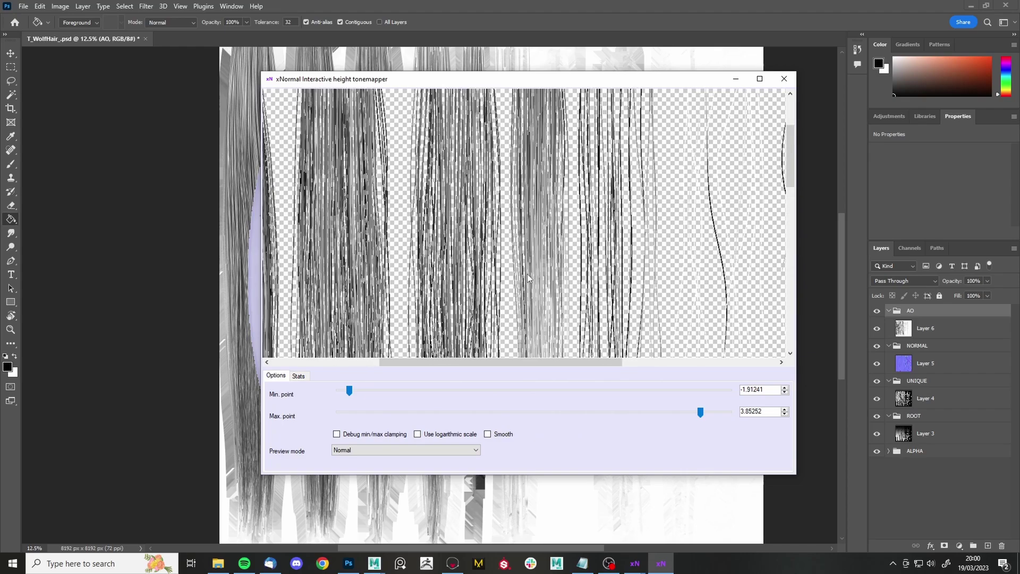
scroll(526, 273, up, 3)
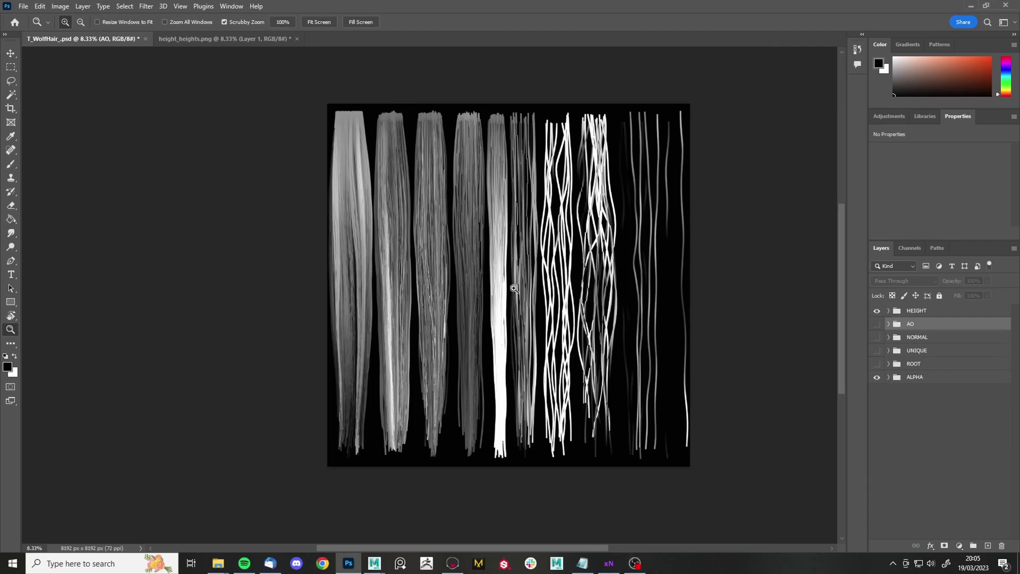
Inspect the fifth card's height values in Photoshop, and compare how the HEIGHT planes pPlane15 and pPlane14 sit against their hair strands in Maya.
click(494, 371)
mouse_move(374, 562)
click(429, 537)
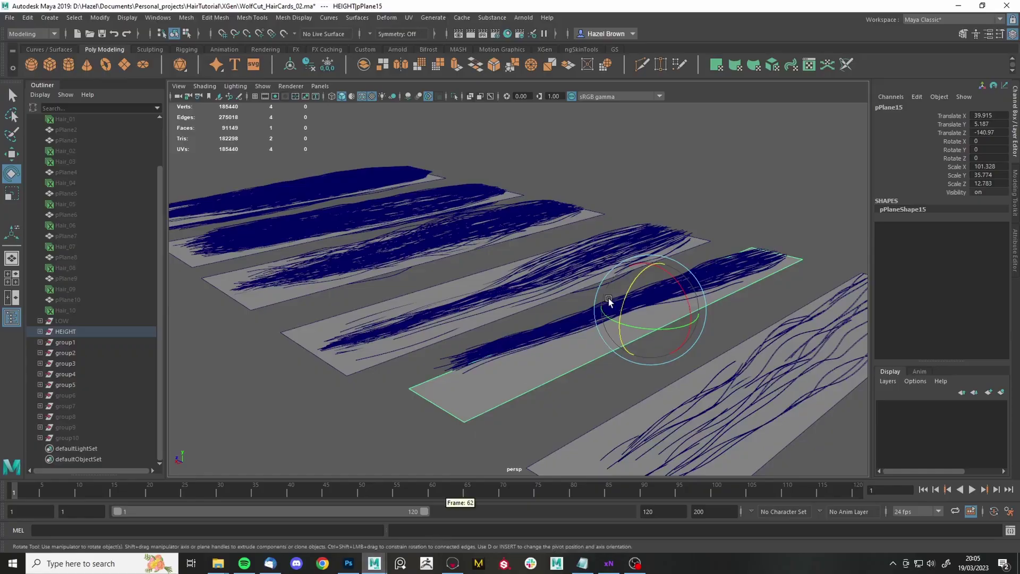
alt+drag(632, 281, 505, 155)
click(496, 200)
alt+drag(496, 200, 589, 332)
alt+drag(593, 405, 479, 365)
click(547, 392)
mouse_move(548, 392)
alt+mouse_down()
mouse_move(530, 412)
mouse_move(530, 401)
alt+mouse_up()
alt+drag(605, 268, 607, 283)
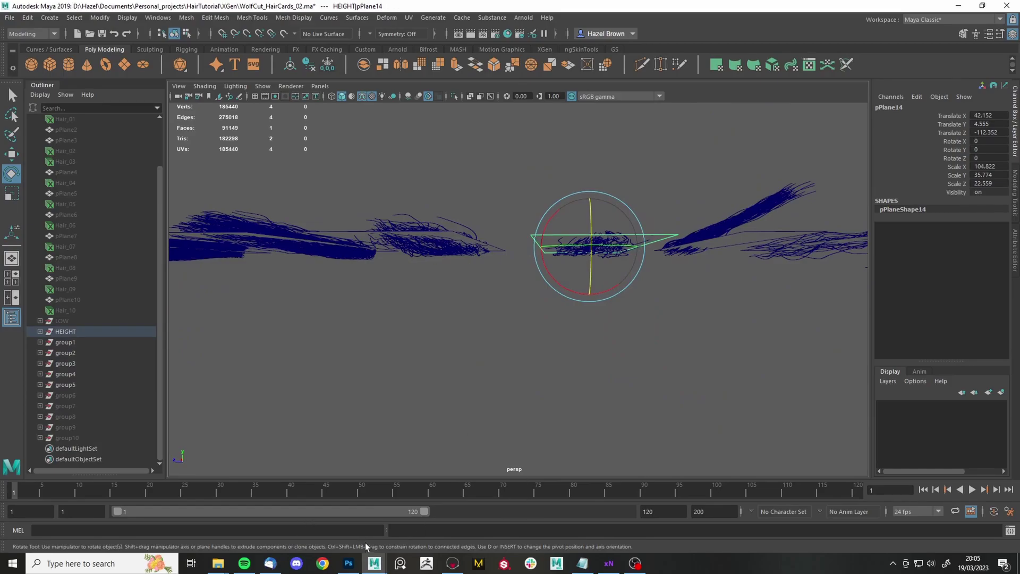
click(348, 563)
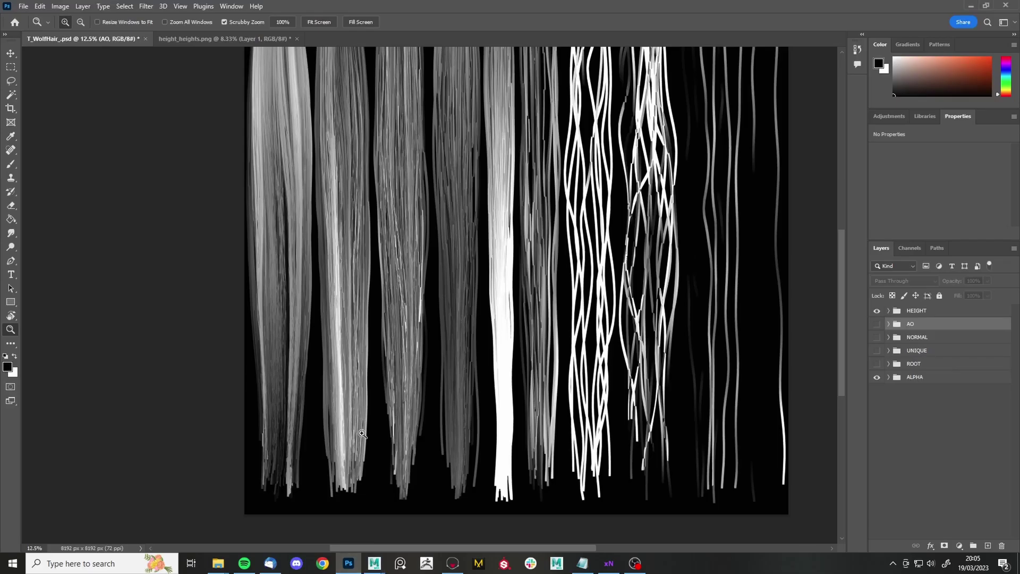
In Maya, move pPlane15's pivot to the root end of the card and rotate the plane to about 3.636 in Z.
click(374, 563)
alt+drag(648, 274, 714, 315)
click(713, 295)
key(w)
key(d)
drag(573, 348, 762, 293)
key(e)
drag(764, 249, 674, 298)
Export the selected height plane as an FBX named height_card_02 into the Bake folder's subfolder 1.
click(10, 18)
click(46, 156)
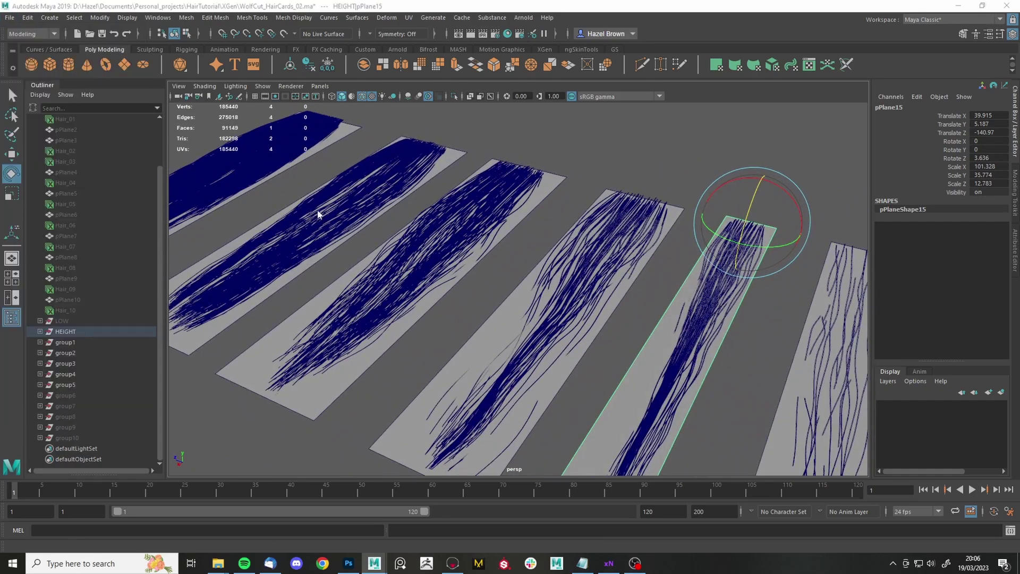
text(height)
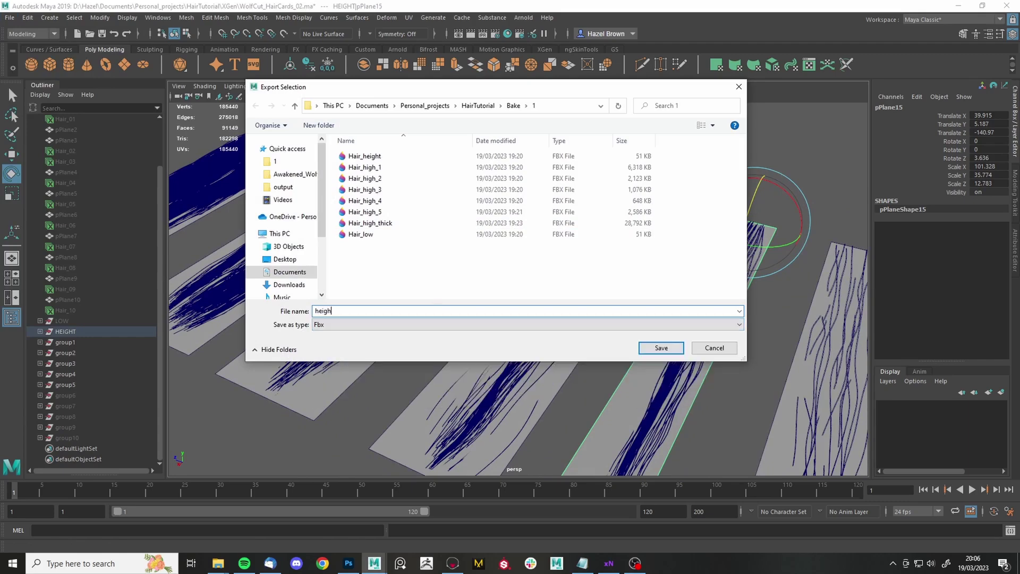
text(_card_02)
key(Return)
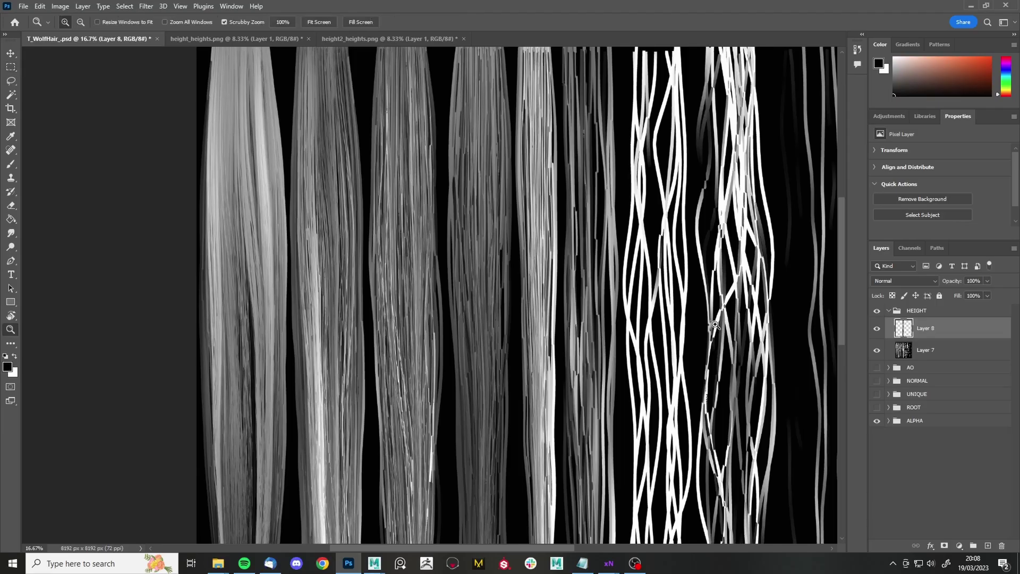
In T_WolfHair_.psd, compare the height map with and without Layer 8 of the HEIGHT group.
drag(743, 382, 641, 340)
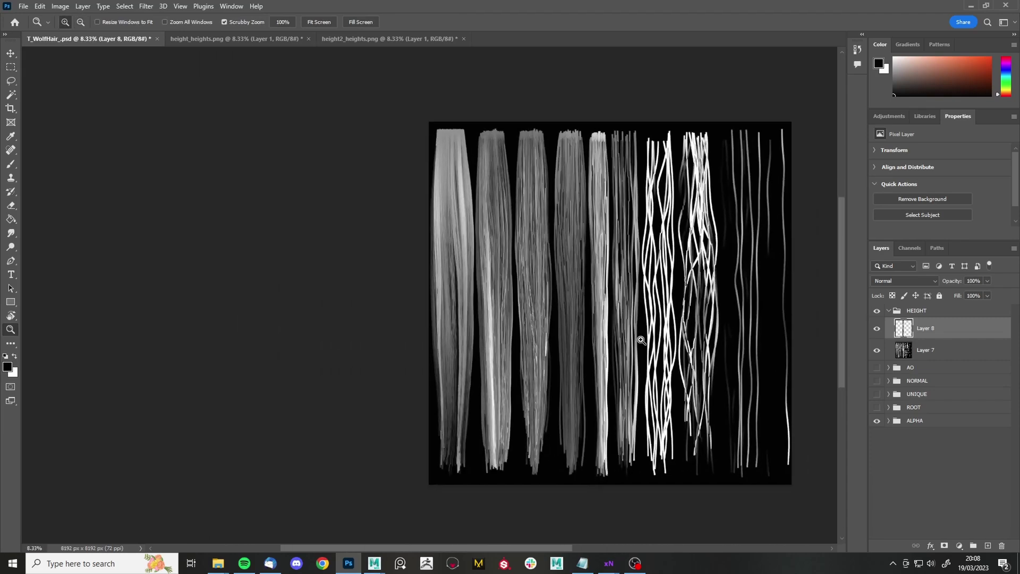
click(877, 329)
click(878, 329)
click(877, 329)
click(877, 329)
drag(742, 364, 718, 370)
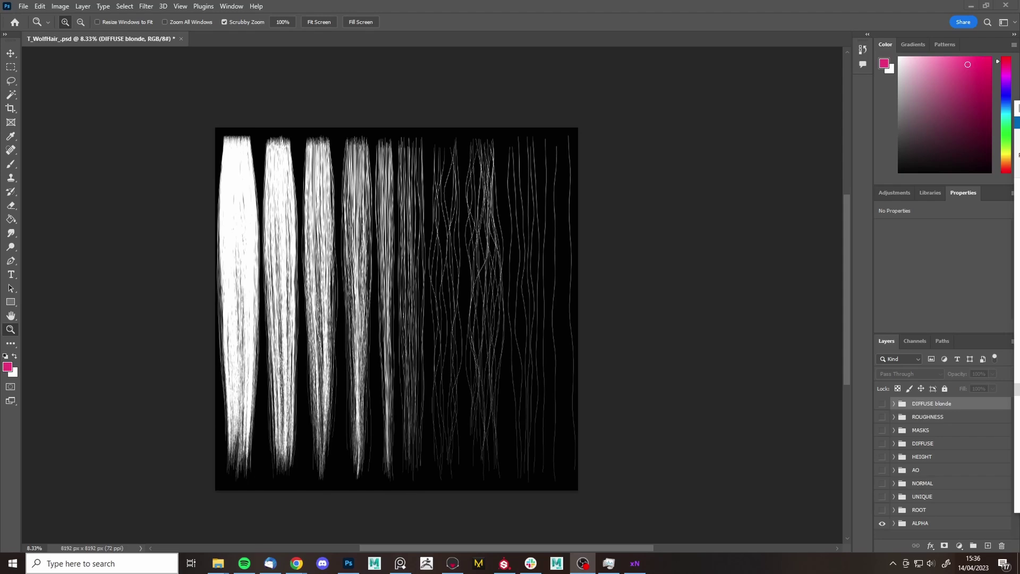
In xNormal, choose the BakingTextures PNG as base texture for Hair_high_all.obj and check that it is treated as a tangent-space normal map.
key(alt+Tab)
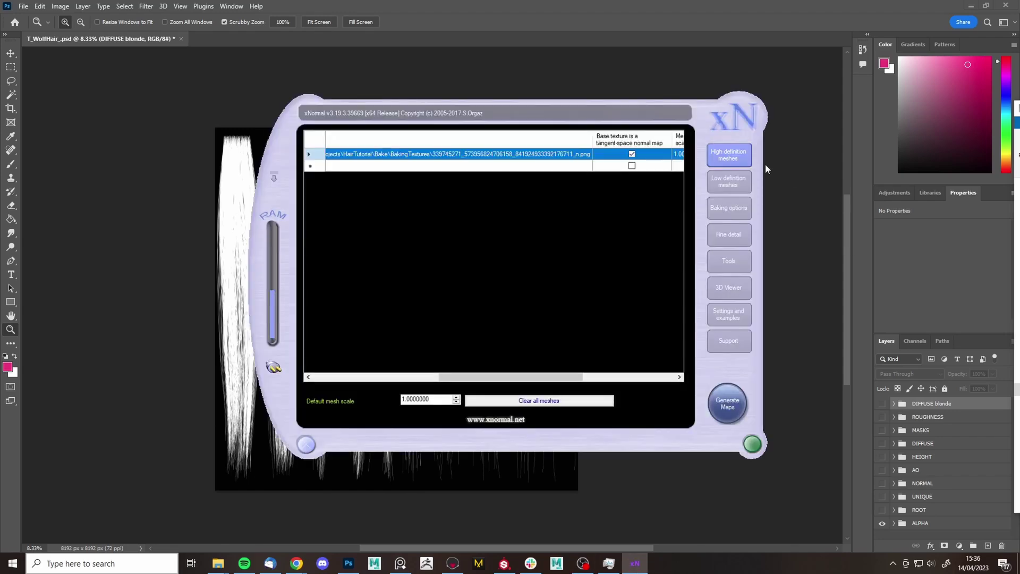
drag(450, 380, 325, 381)
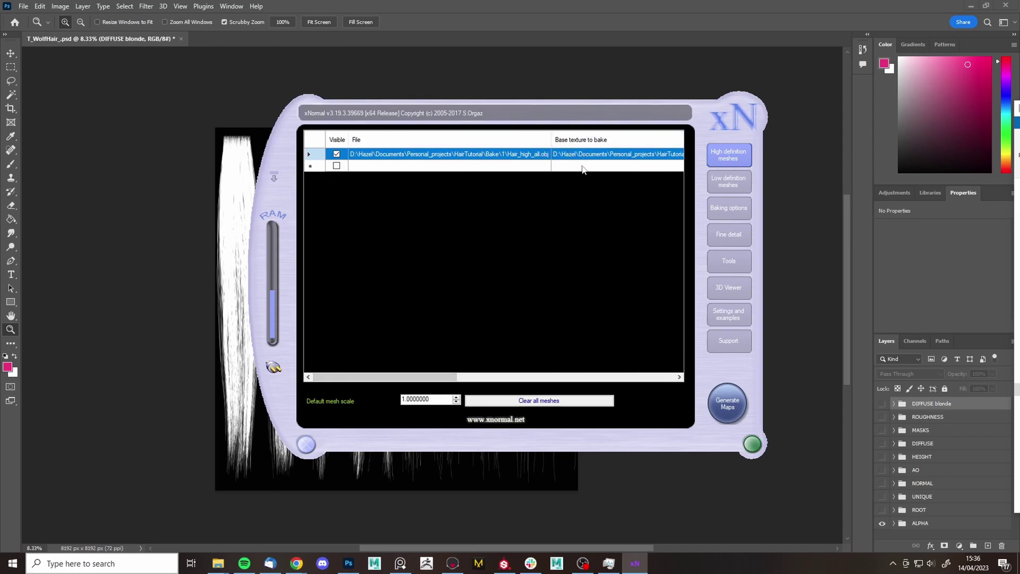
drag(433, 377, 465, 376)
right_click(554, 160)
click(577, 172)
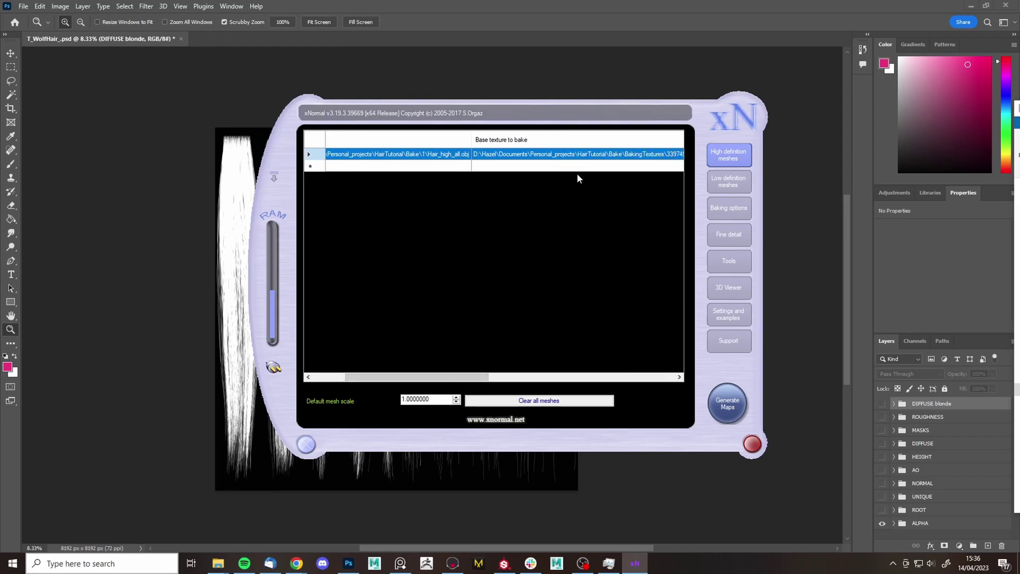
double_click(623, 235)
drag(486, 383, 528, 385)
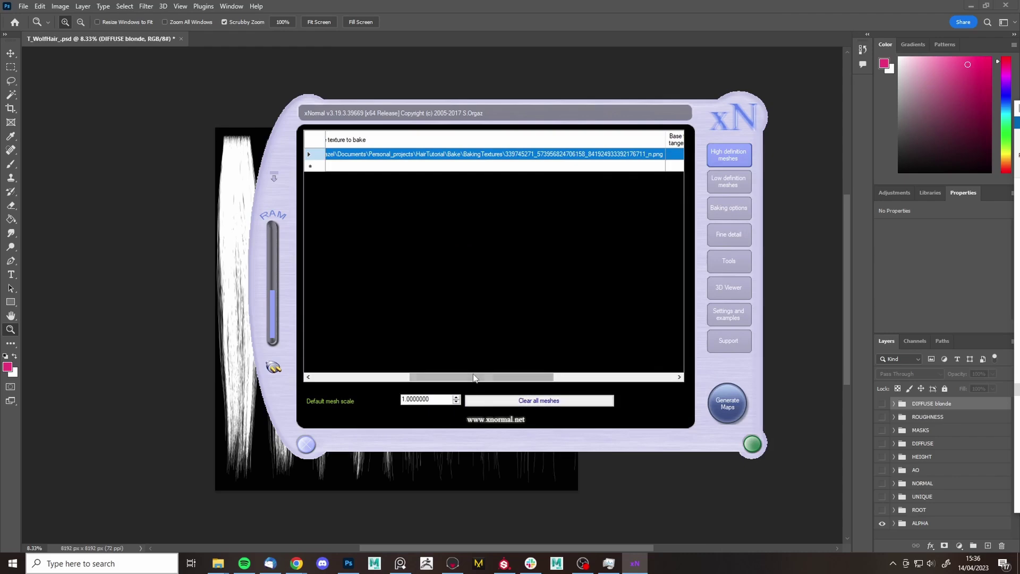
drag(474, 376, 503, 378)
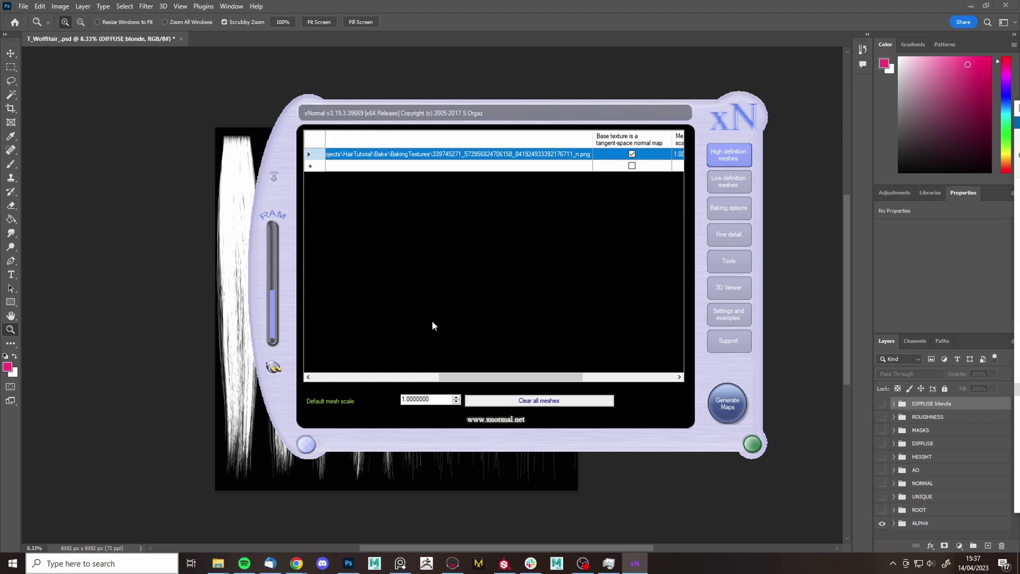
drag(529, 377, 553, 377)
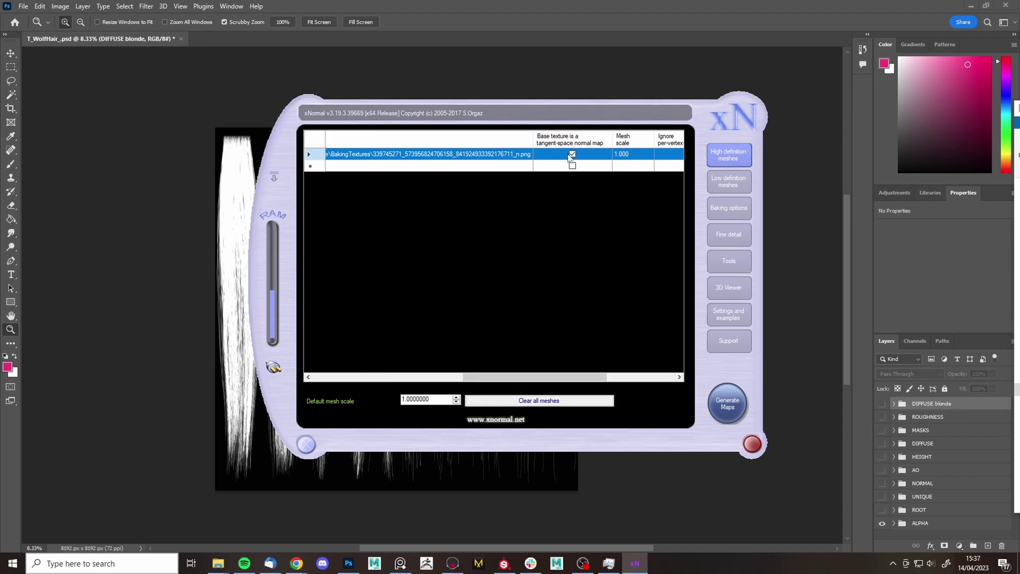
Review the low-poly mesh entry, name the output file flow2.png, and generate the base texture bake.
click(713, 177)
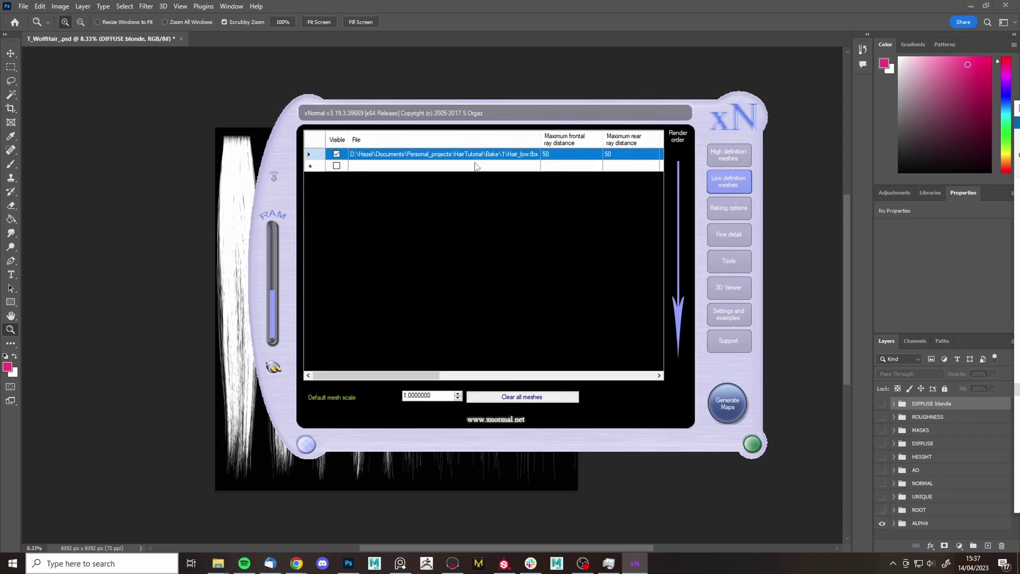
click(738, 216)
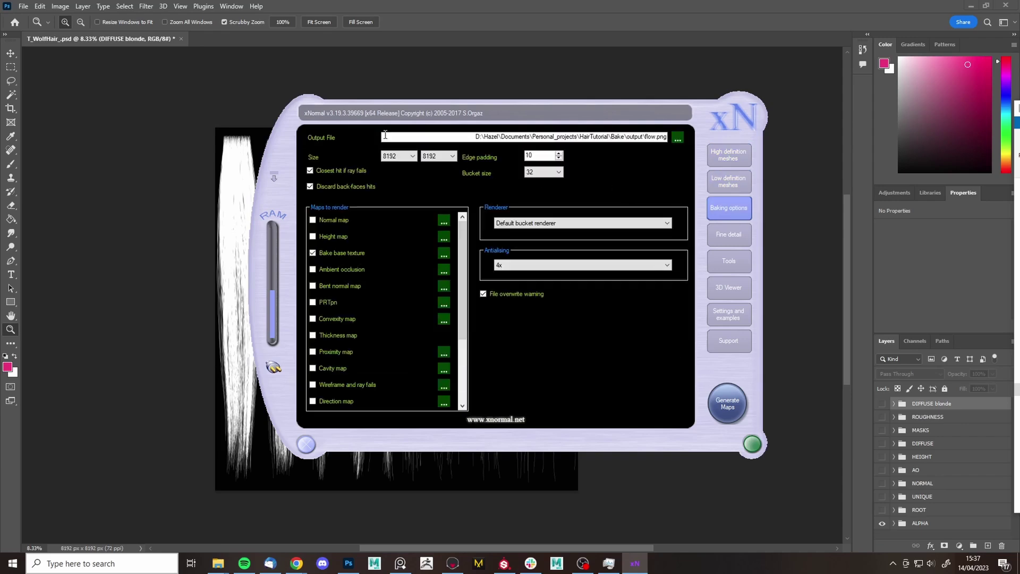
click(651, 139)
click(723, 413)
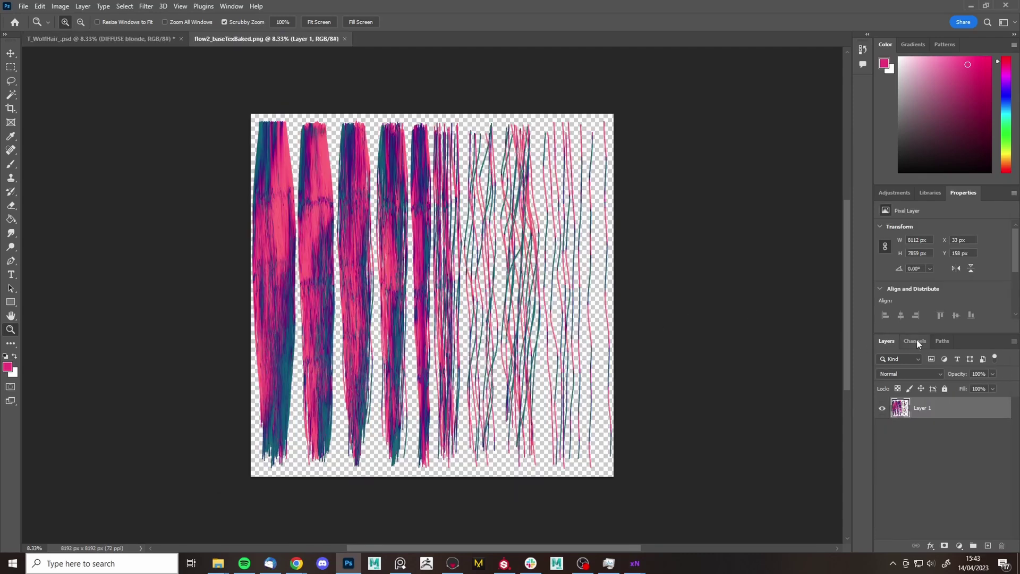
Invert the Red channel of flow2_baseTexBaked.png in Photoshop.
click(916, 340)
click(936, 387)
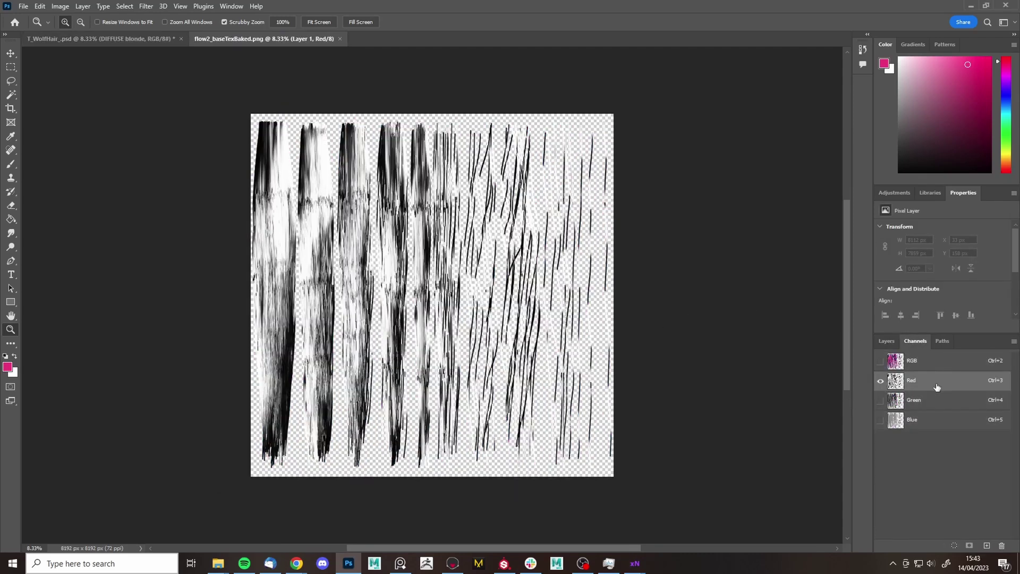
key(ctrl+i)
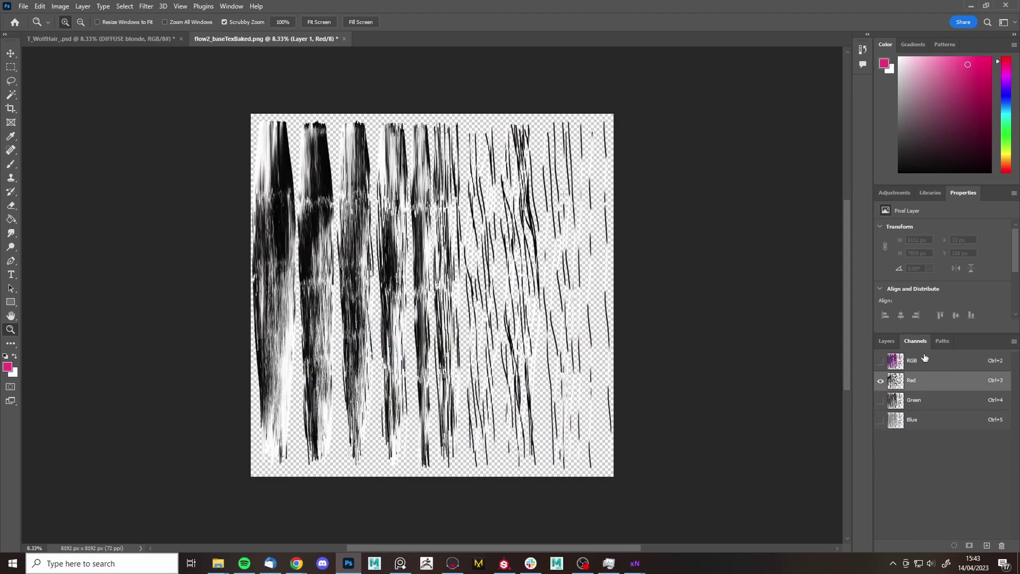